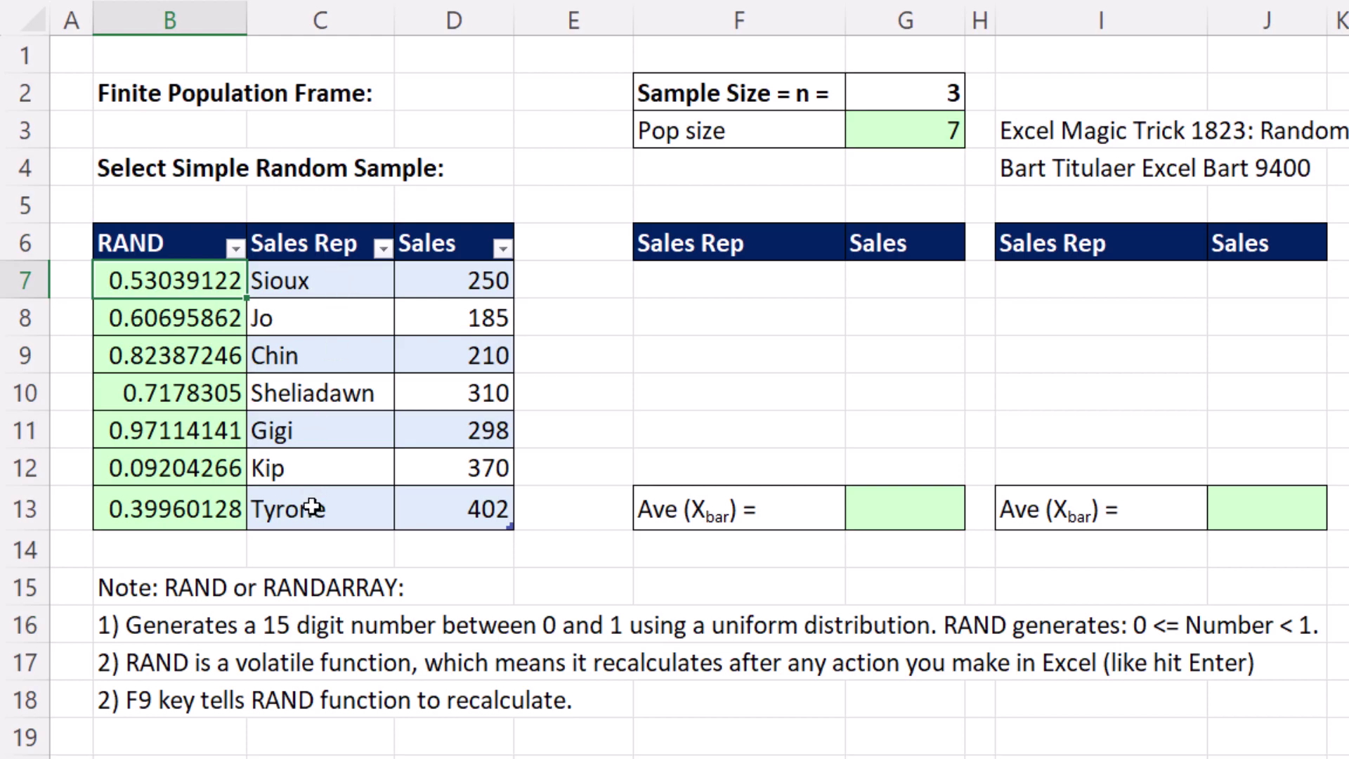
Step: Re-enter the =RAND() formula in B7 so all seven RAND values recalculate
double_click(214, 284)
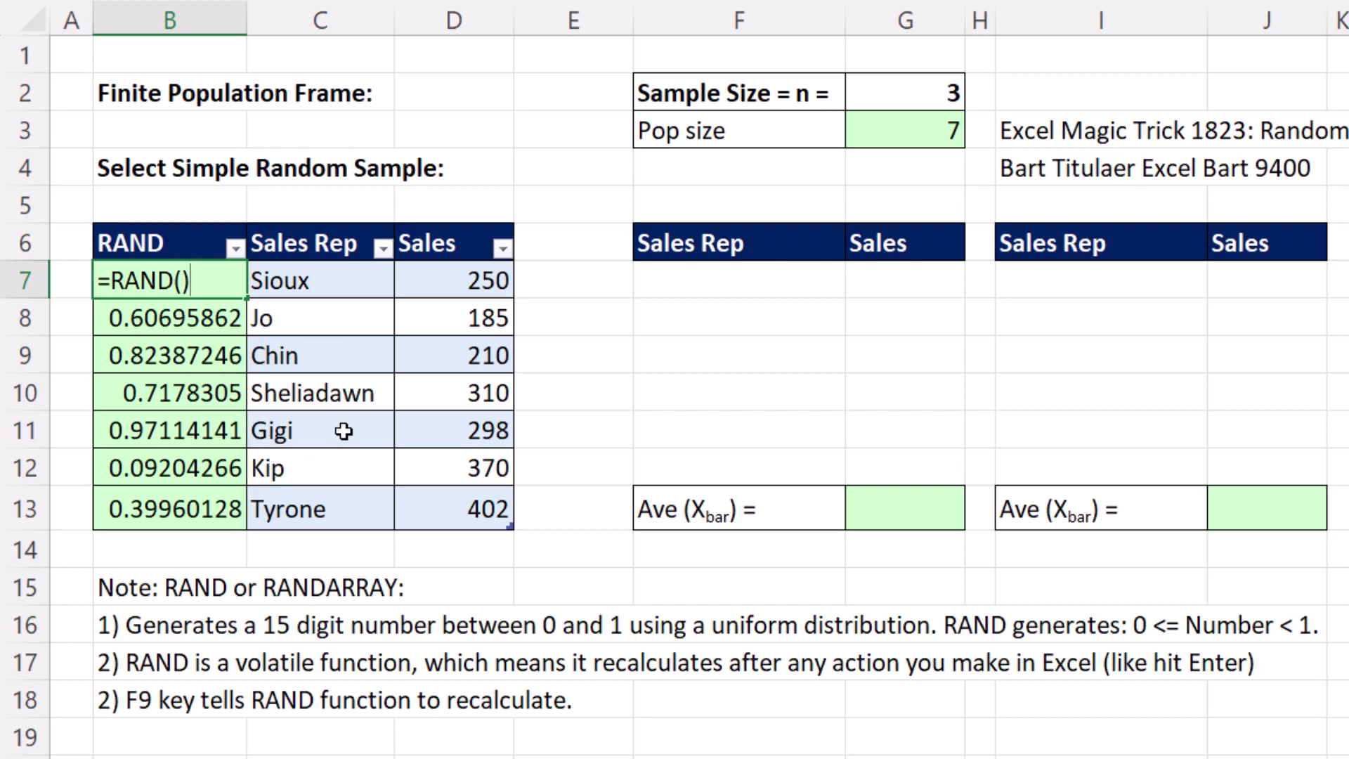
key("Return")
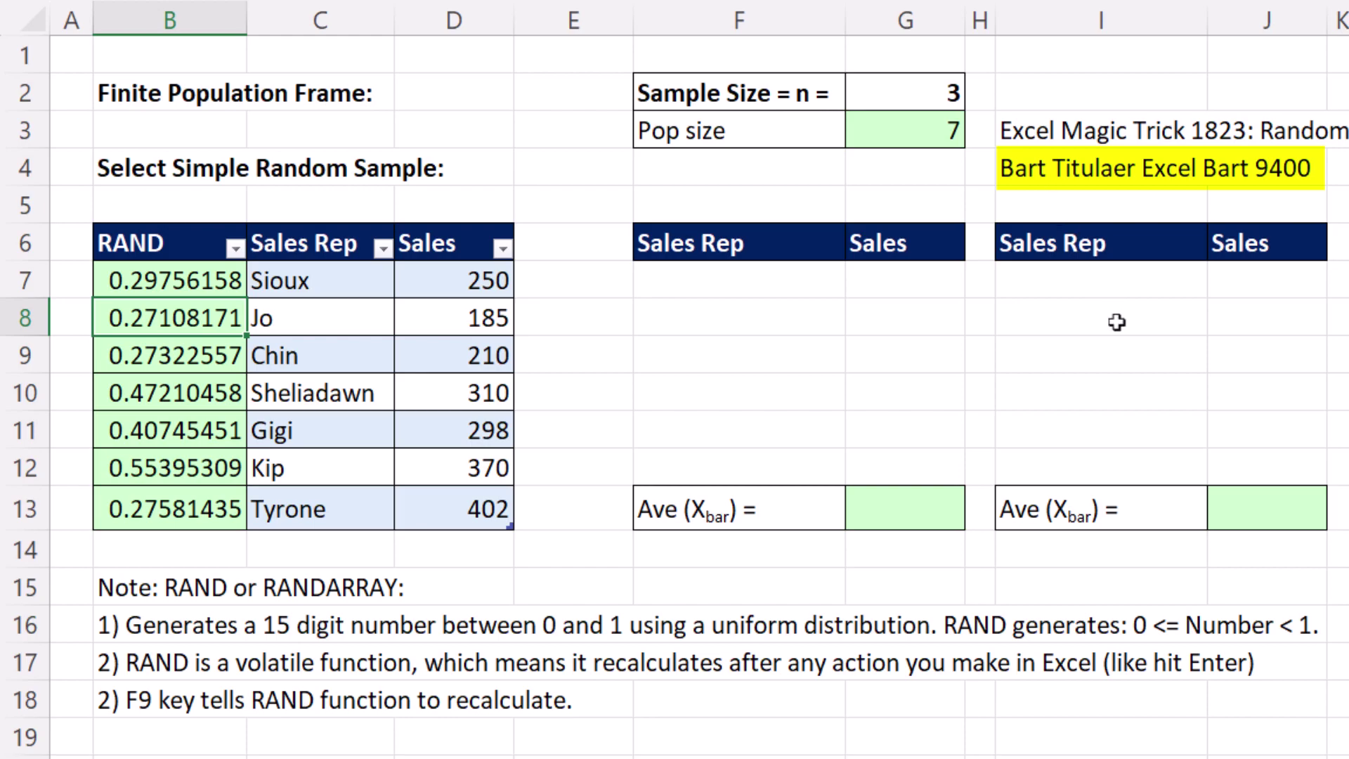
Step: Enter =SORTBY(C7:D13,RANDARRAY(G3)) in I7 to shuffle the Sales Rep and Sales columns
left_click(1079, 287)
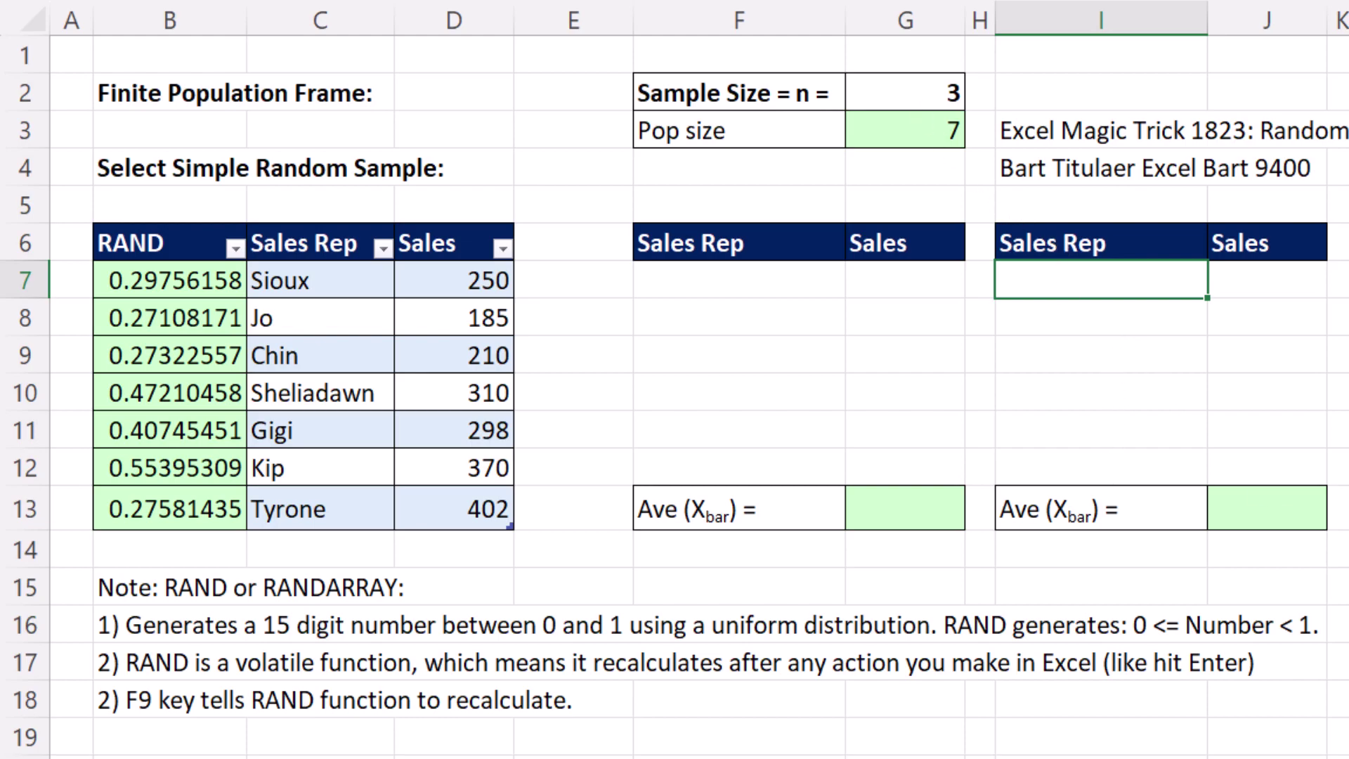
type("sor")
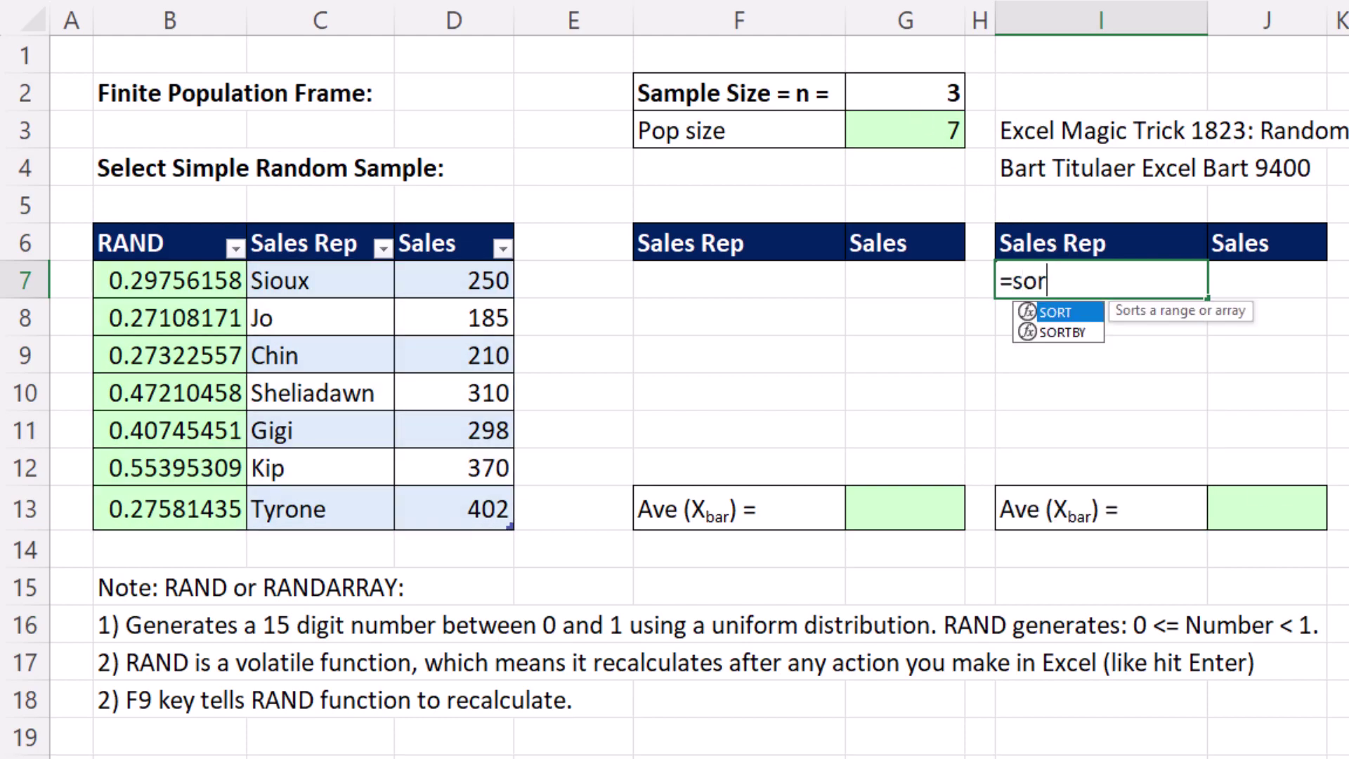
type("t")
key("Down")
key("Tab")
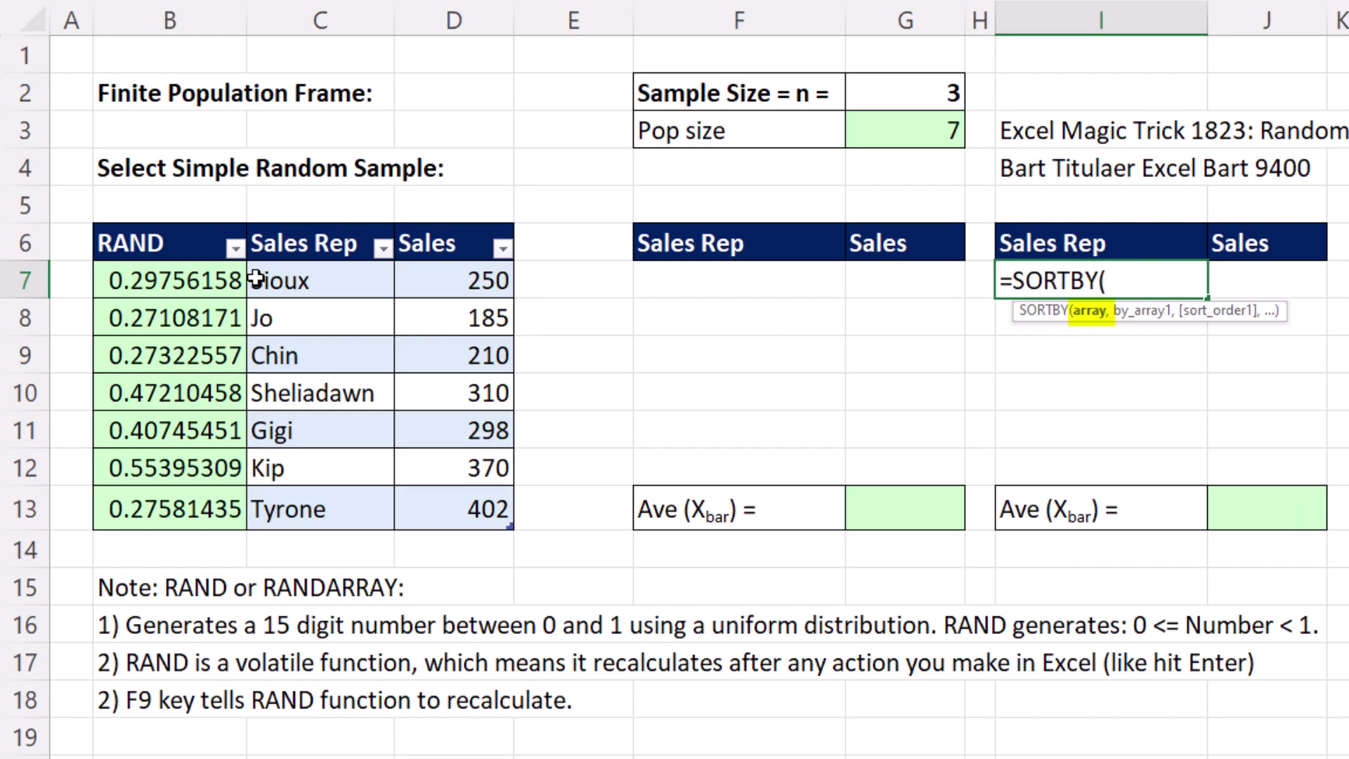
left_click_drag(267, 277, 491, 507)
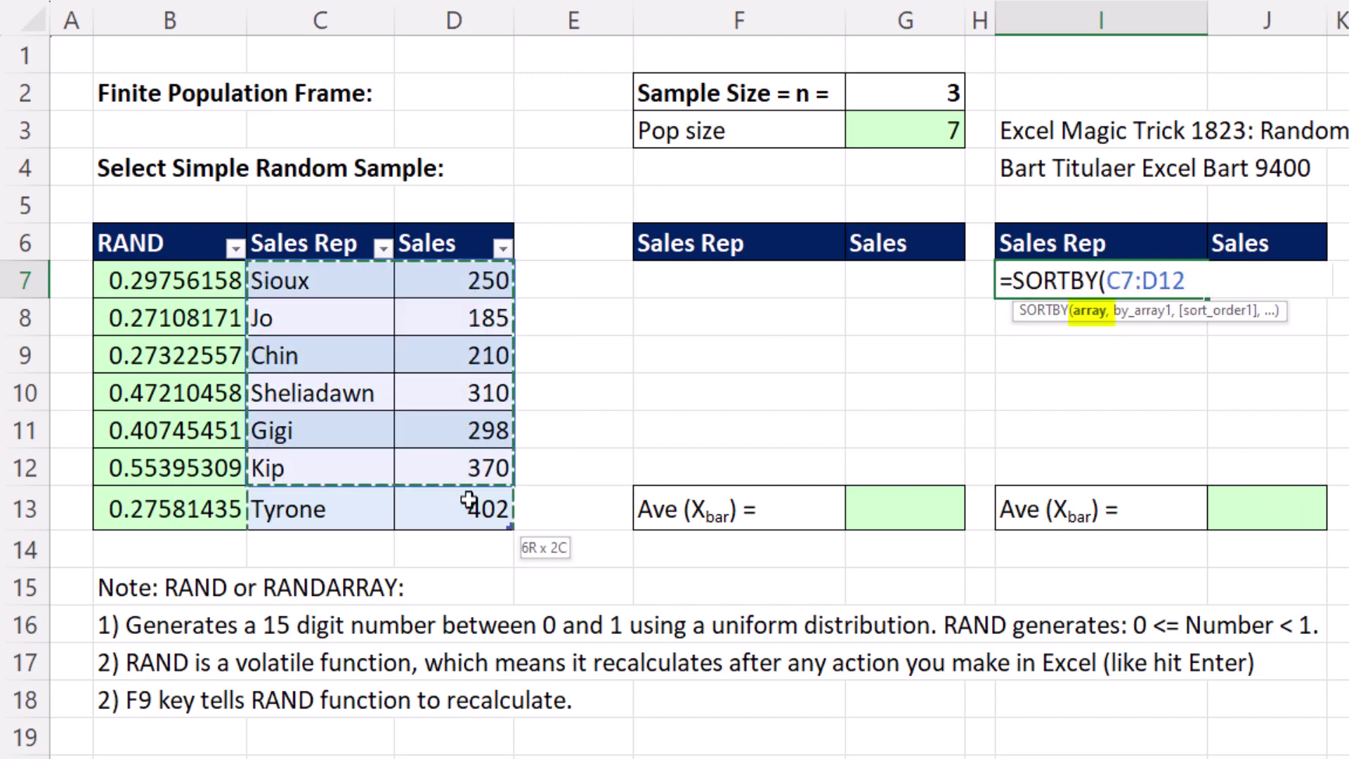
type(",")
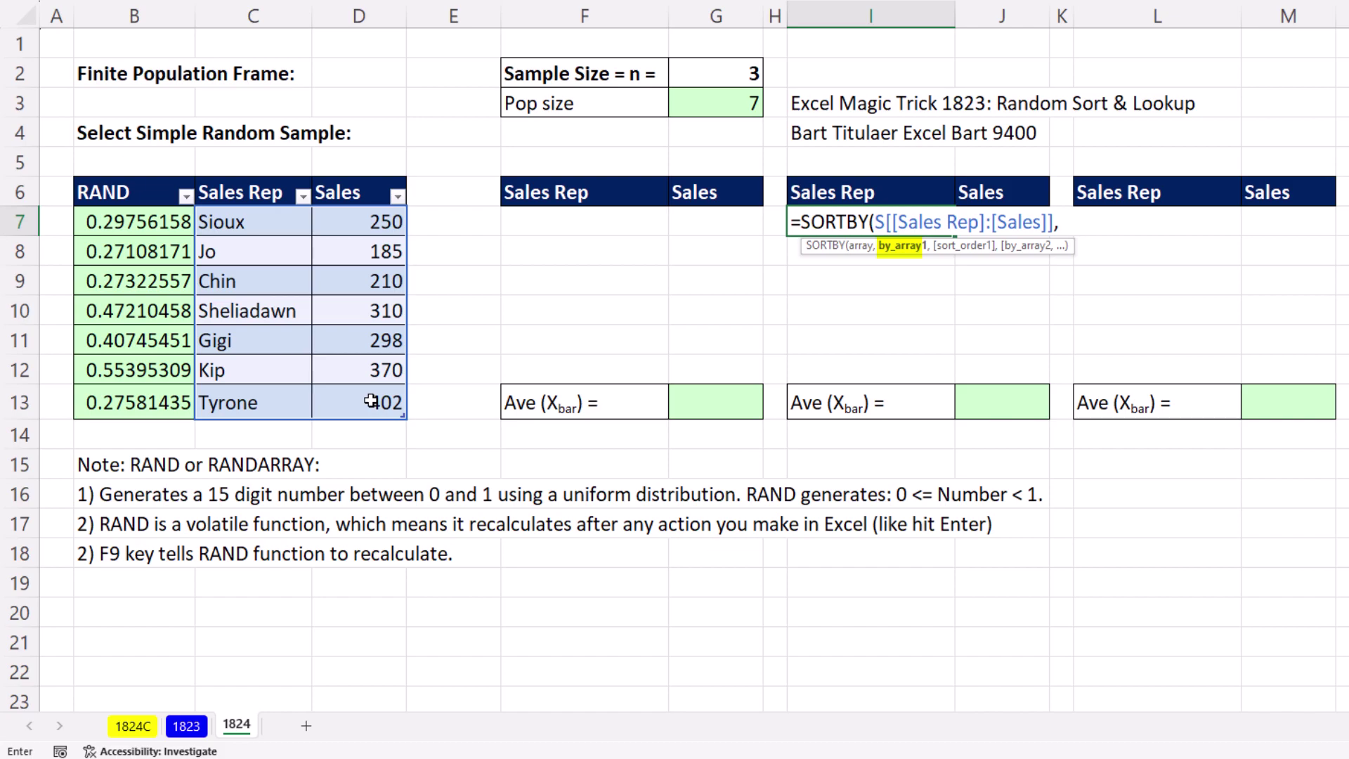
type("rand")
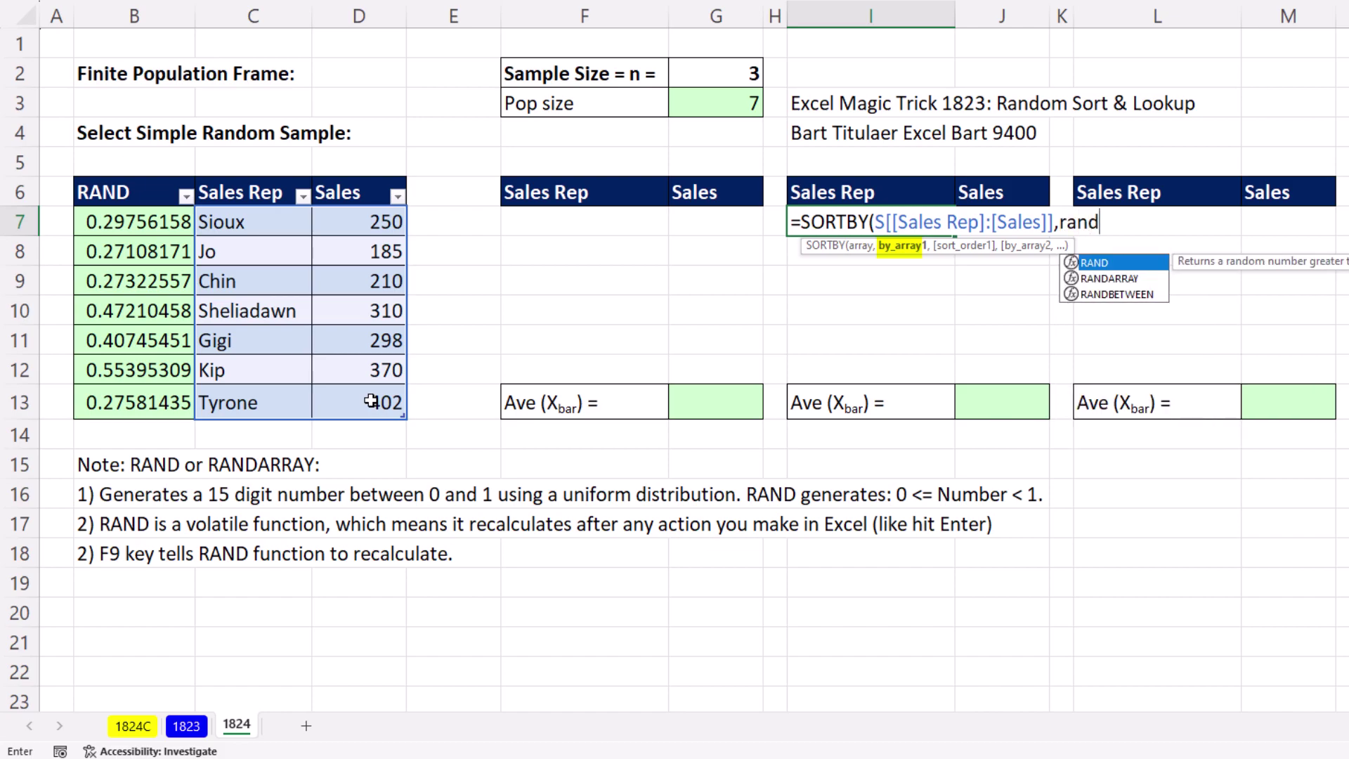
key("Down")
key("Tab")
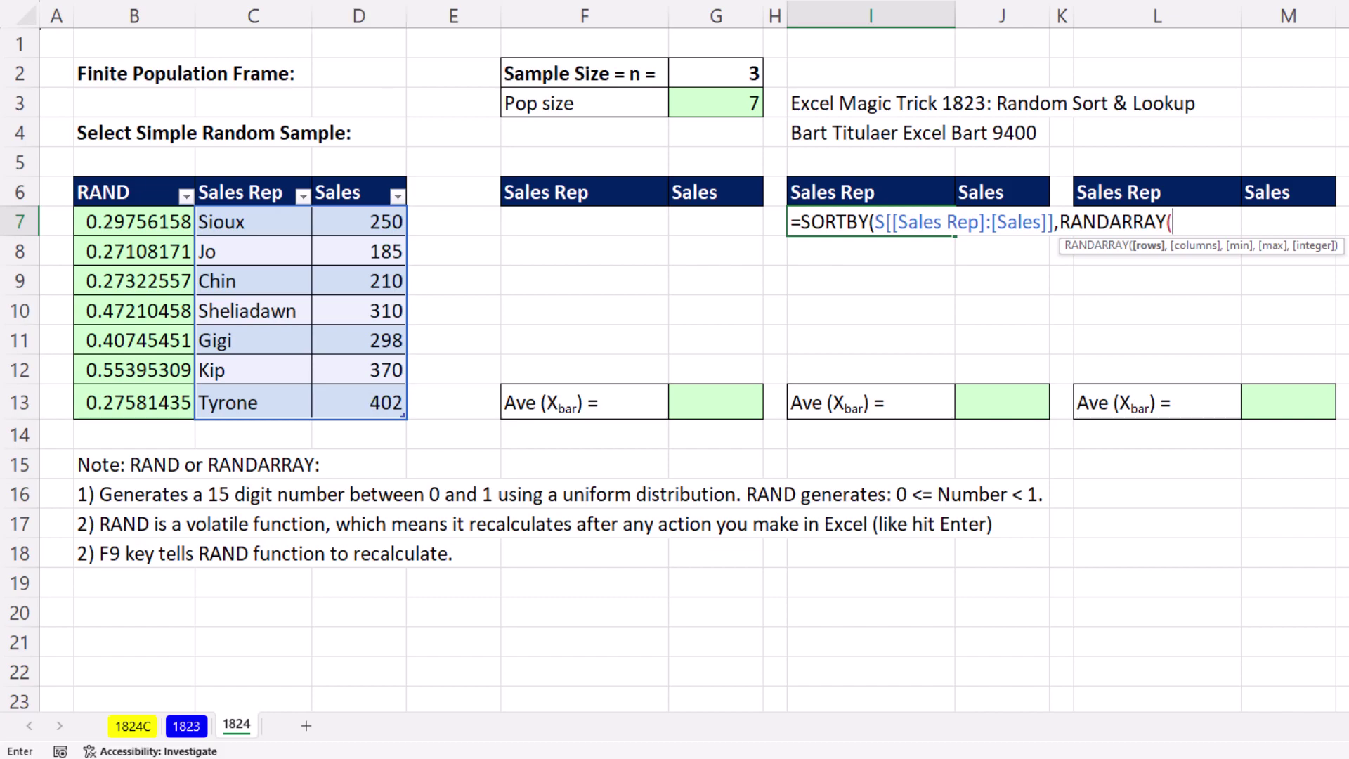
left_click(695, 104)
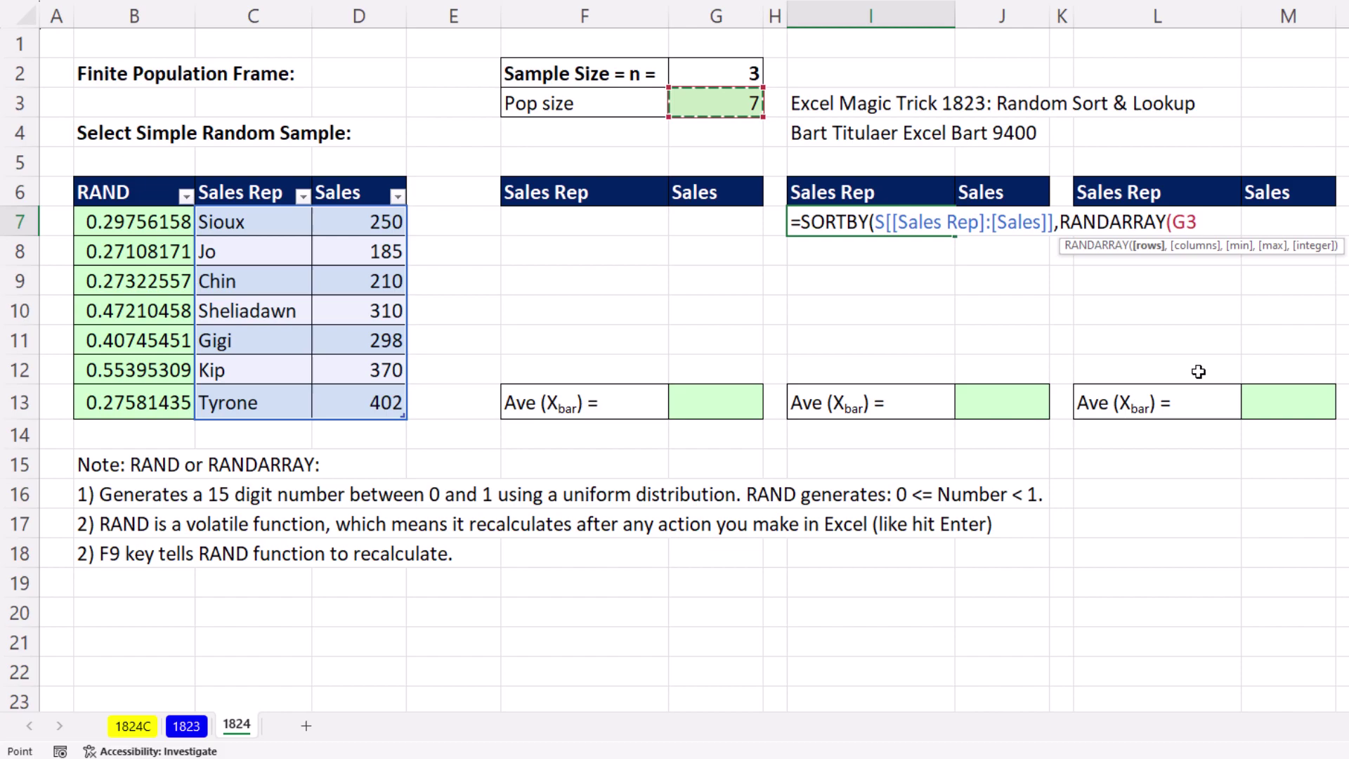
type("))")
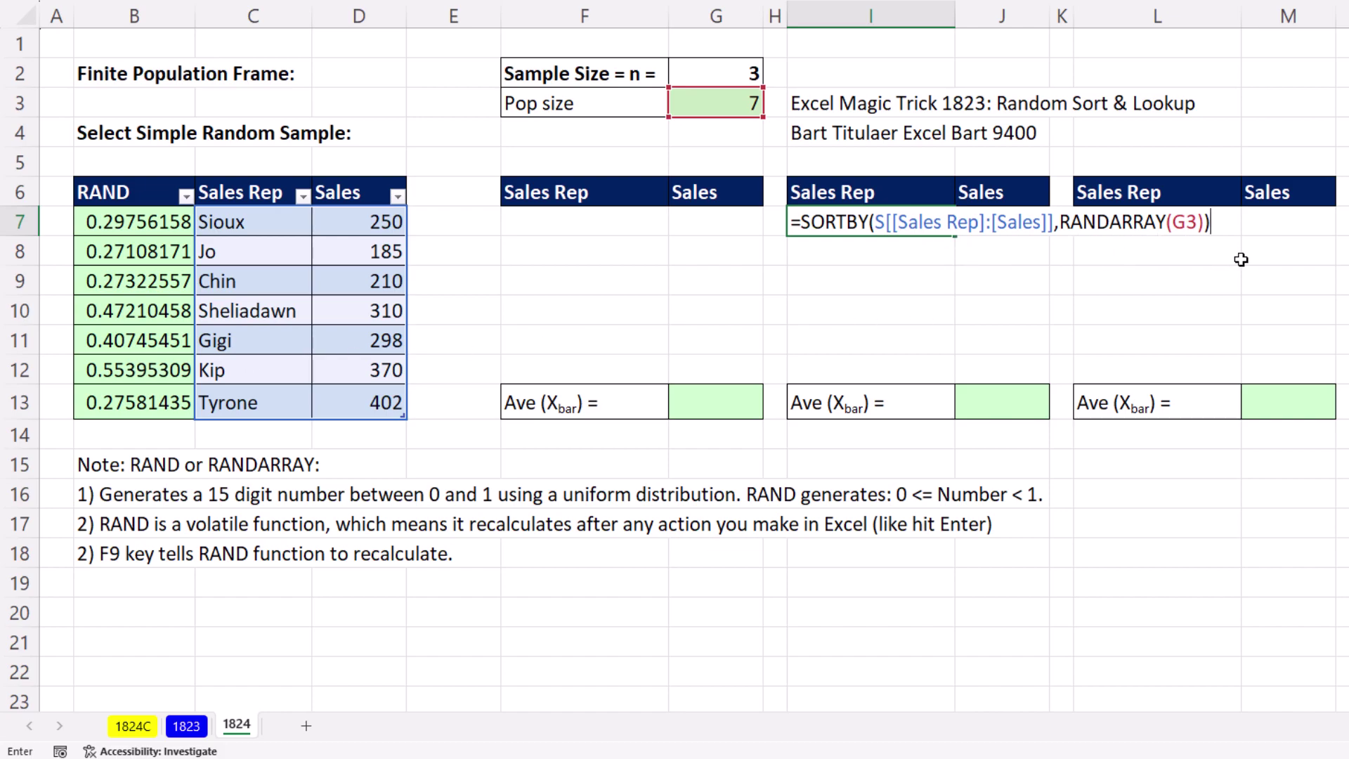
key("Return")
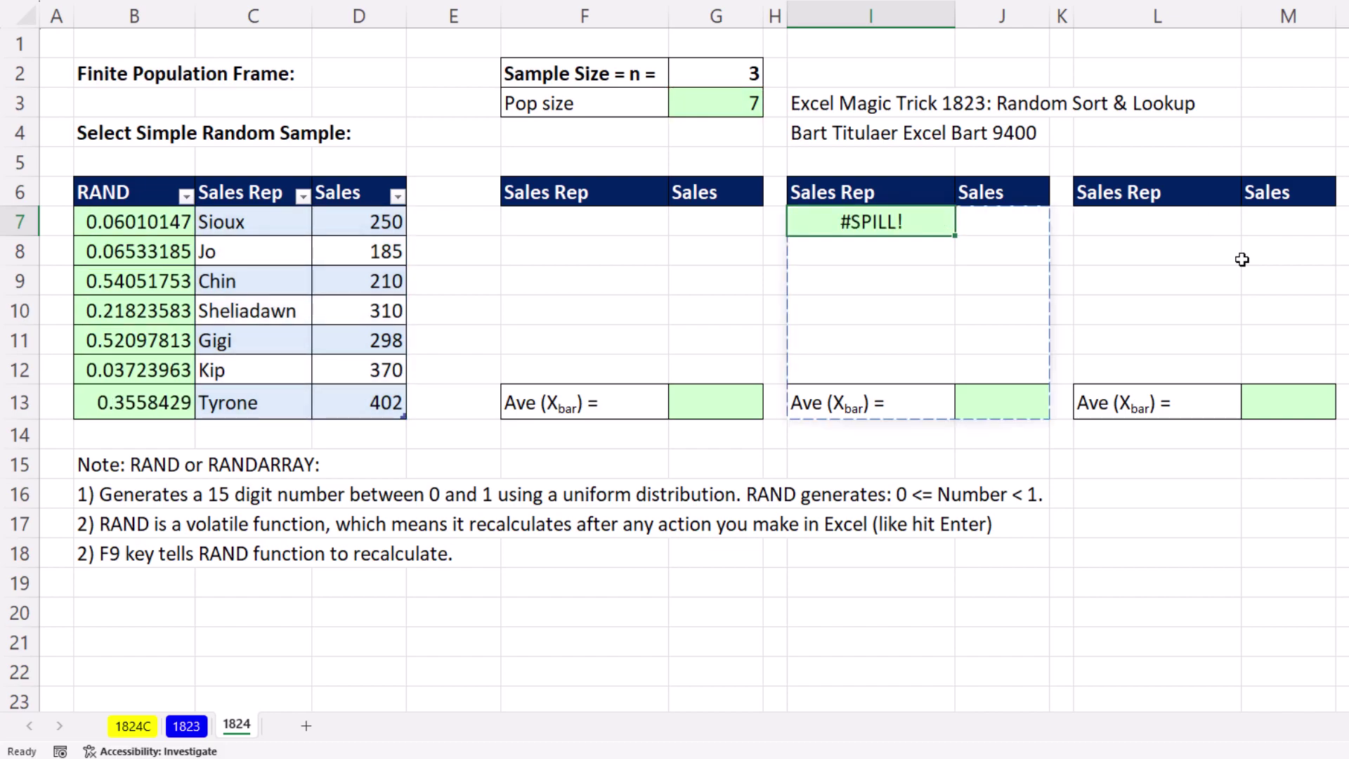
Step: Insert a row above the Ave rows and wrap I7's SORTBY in TAKE(...,G2) for three reps
left_click_drag(637, 408, 1299, 478)
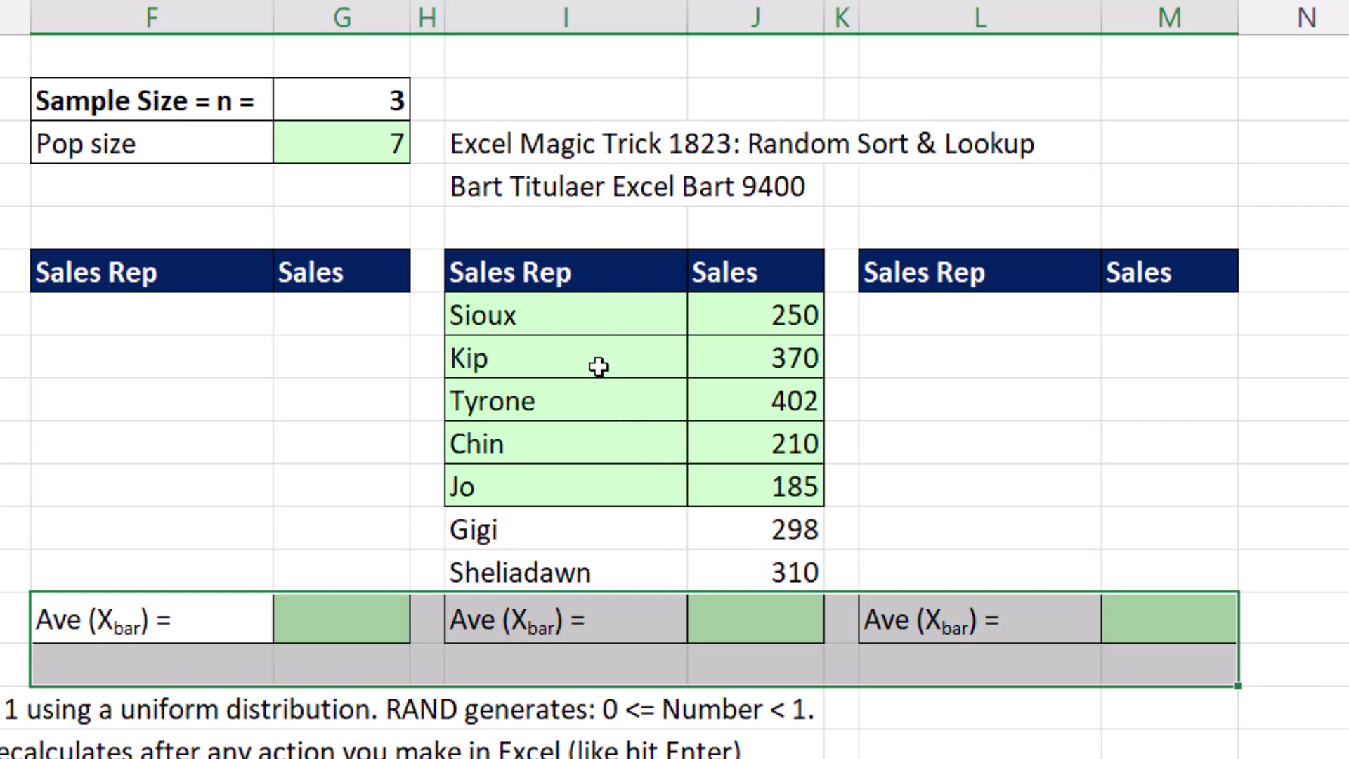
left_click(536, 324)
key("F2")
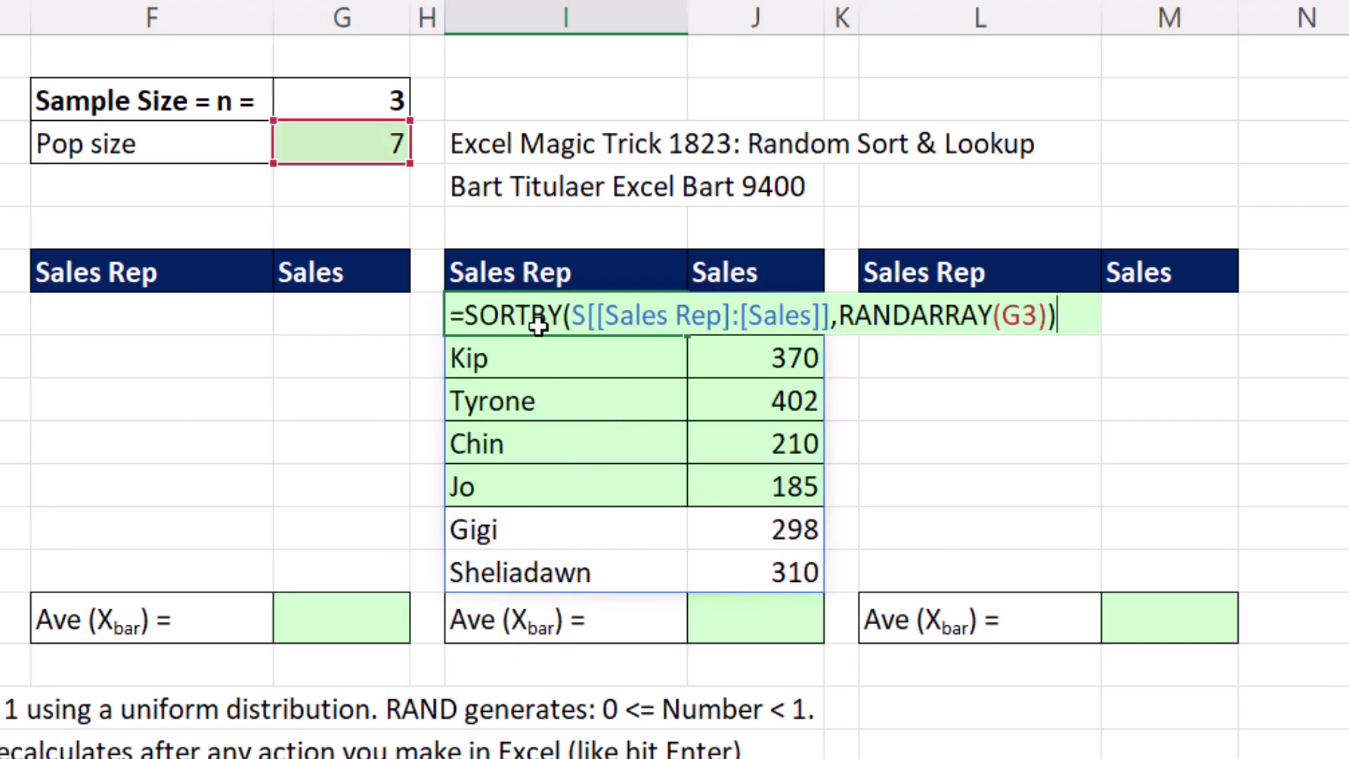
left_click(463, 316)
type("t")
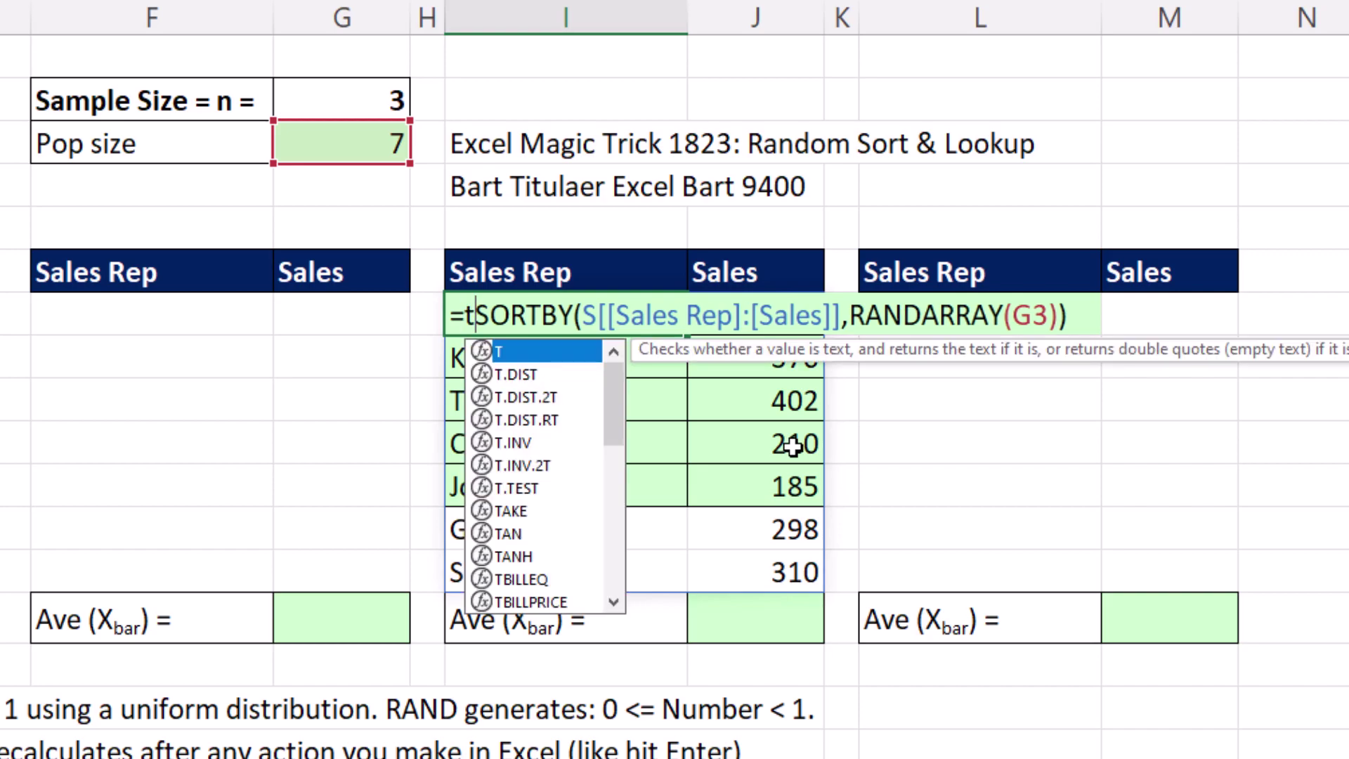
type("ake")
key("Tab")
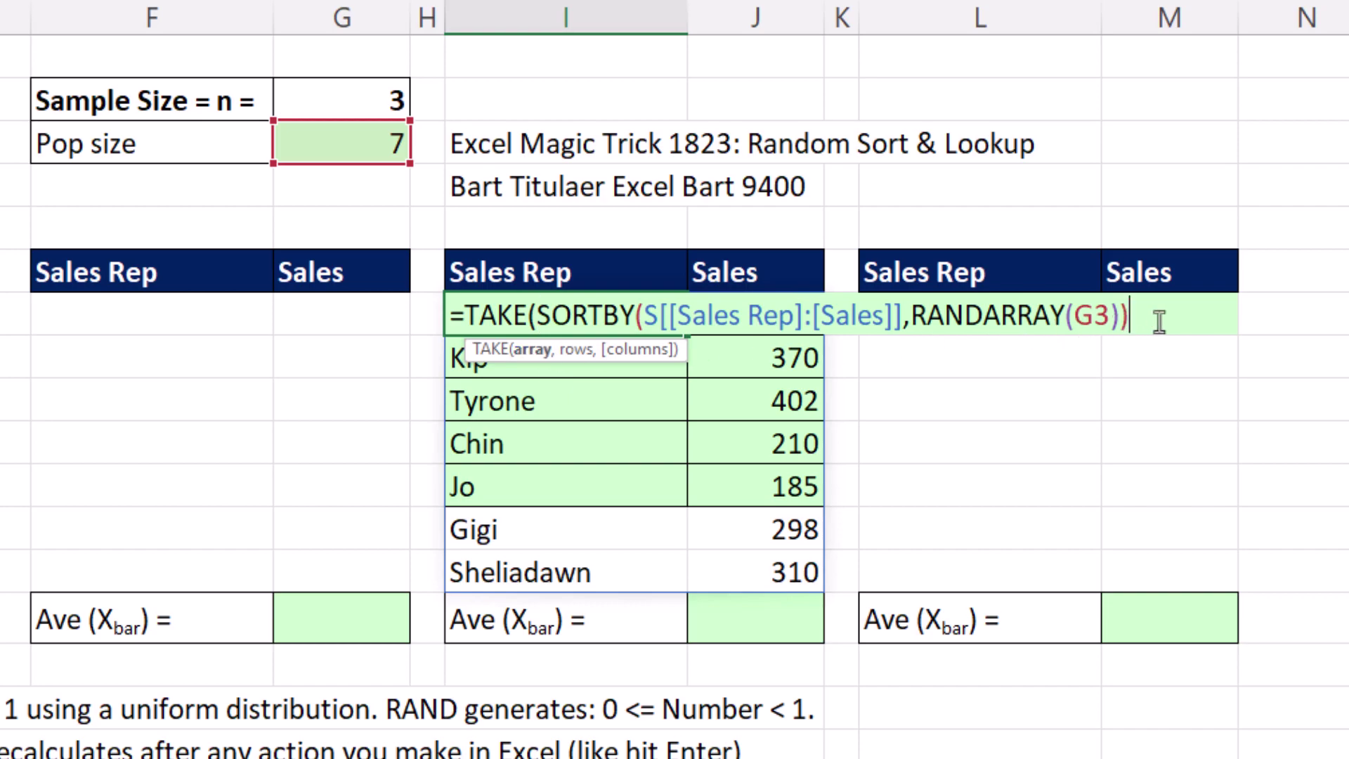
type(",")
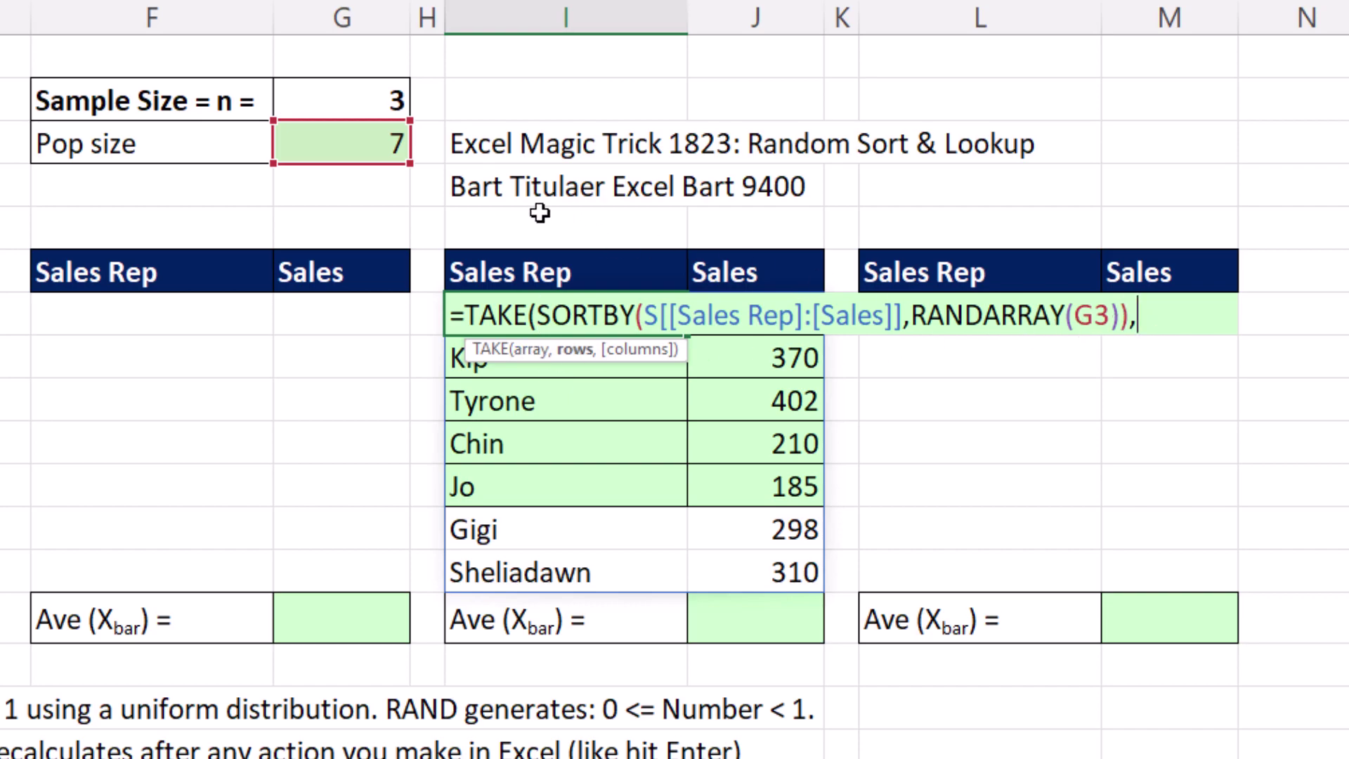
left_click(351, 101)
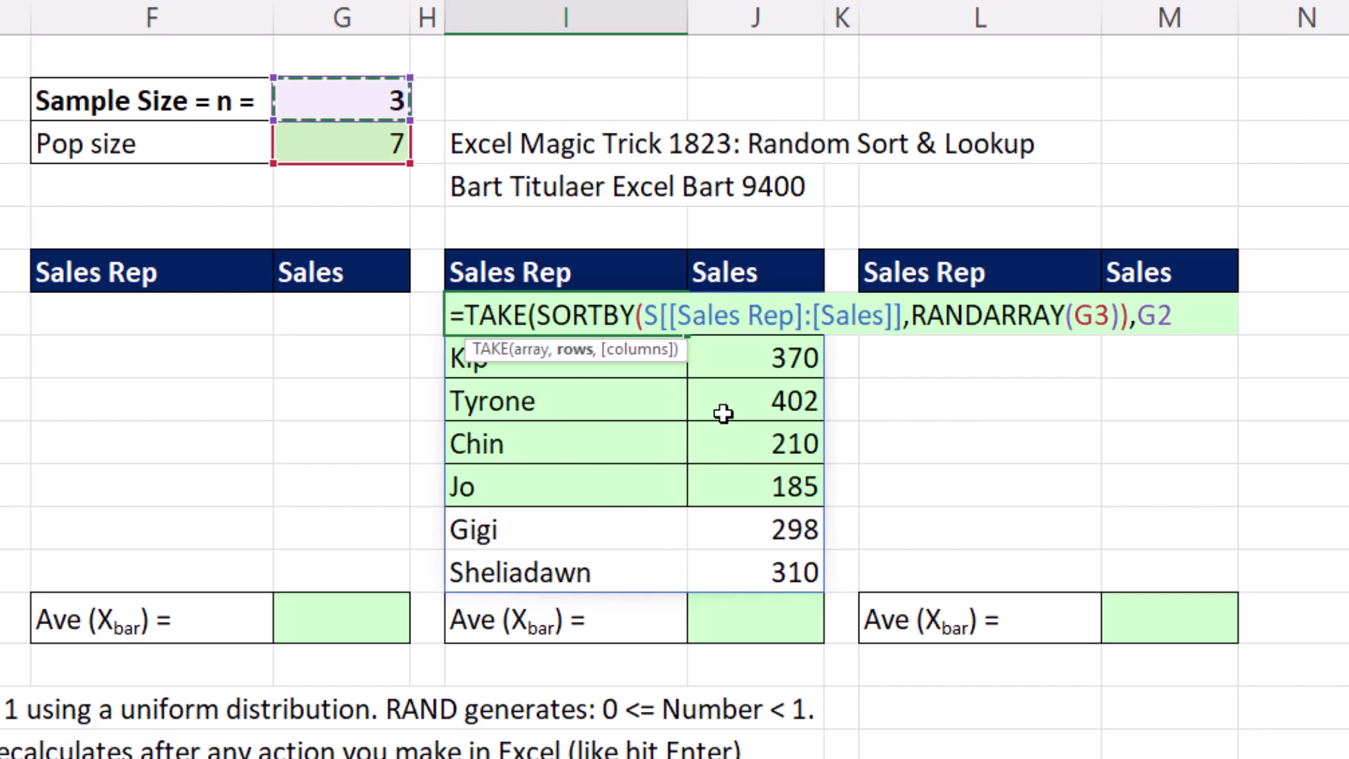
type(")")
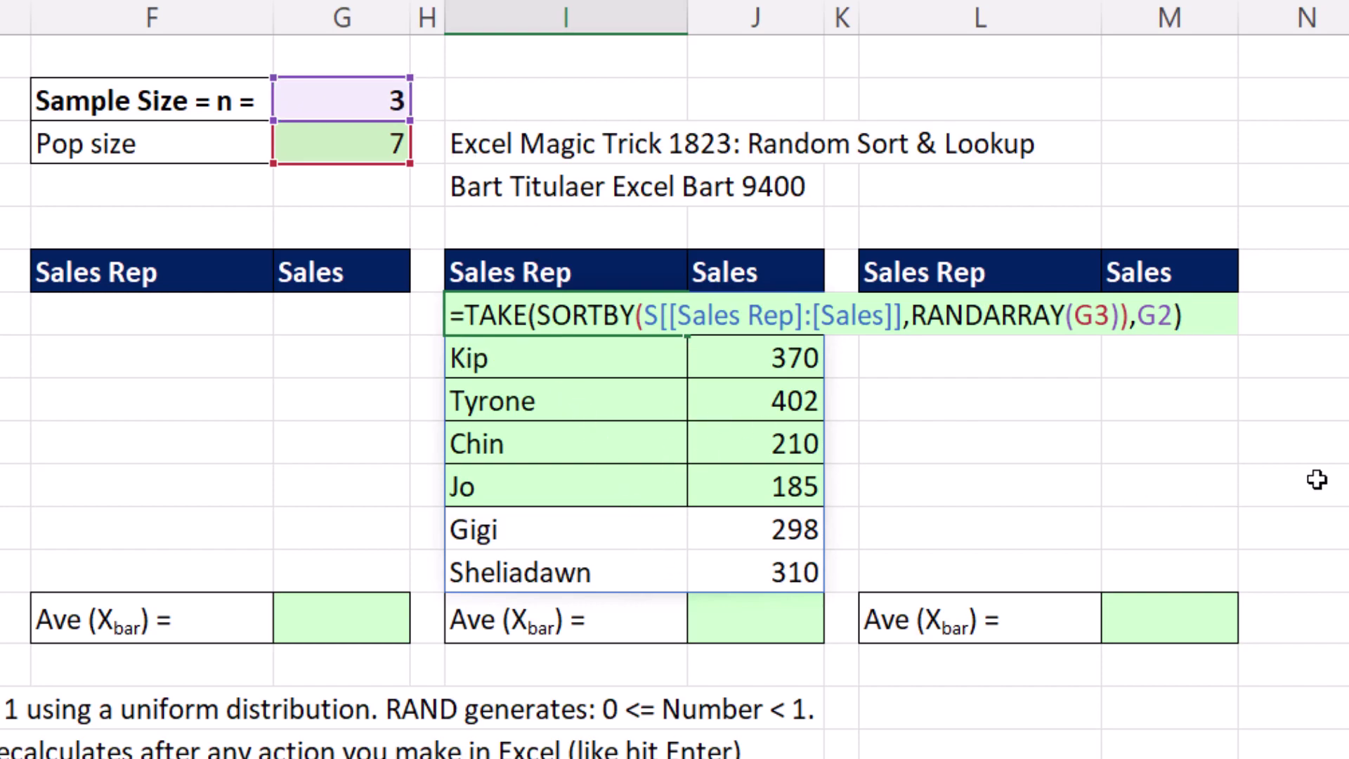
key("Return")
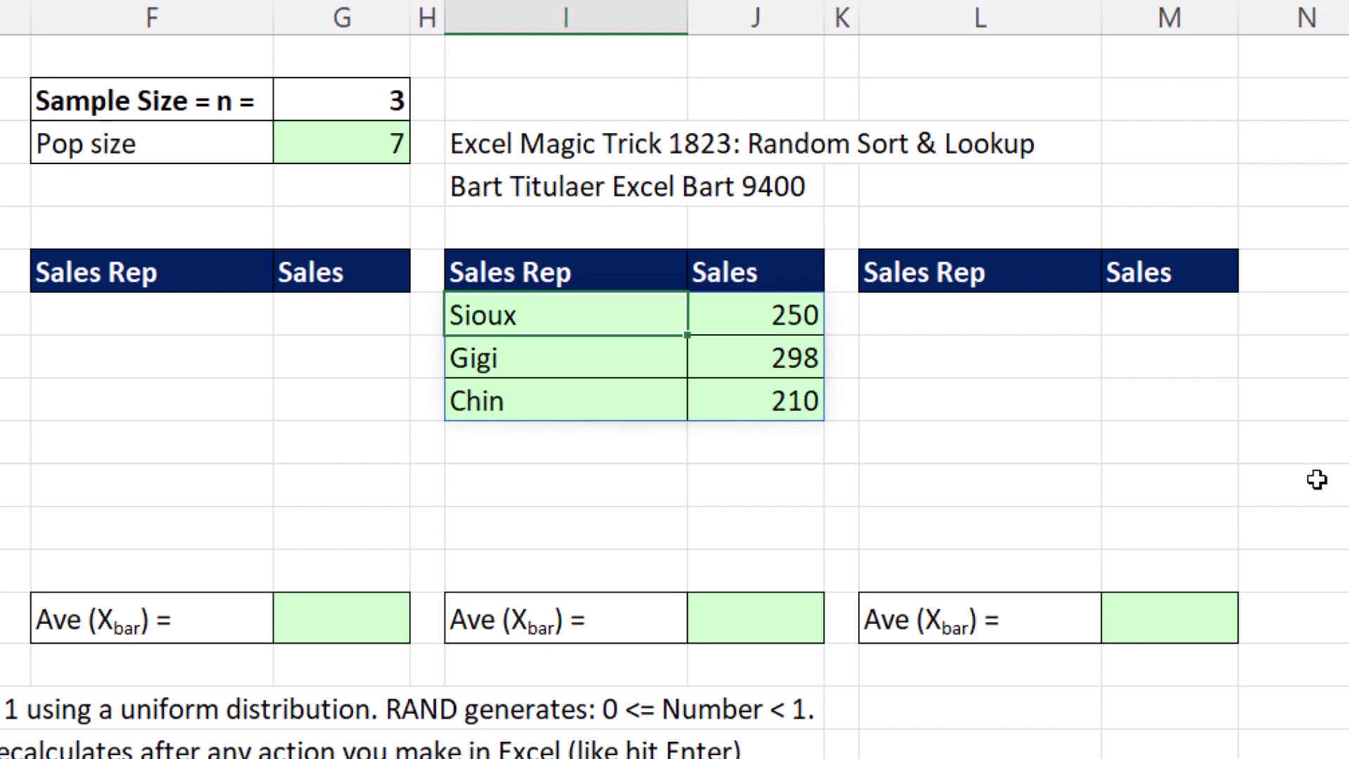
Step: Recalculate repeatedly so the middle sample redraws as Chin 210, Tyrone 402, Jo 185
key("F2")
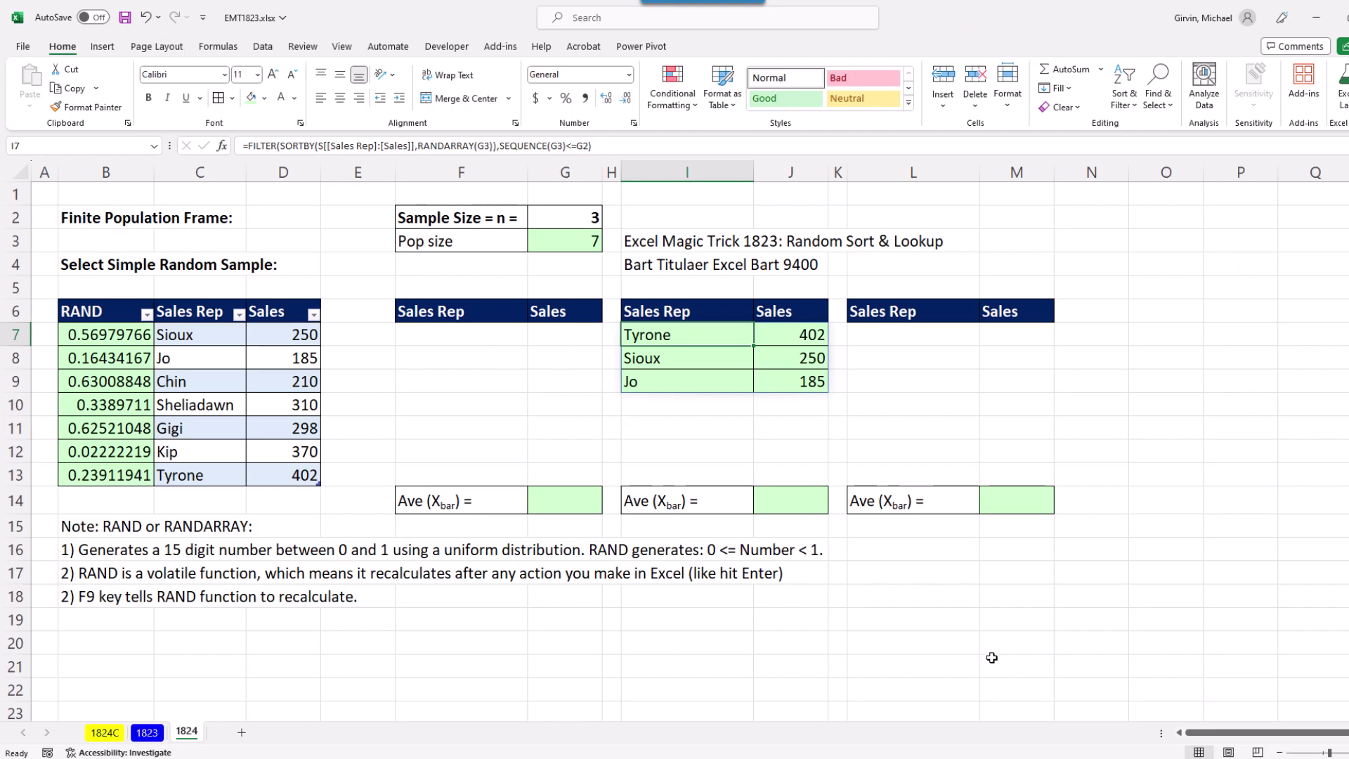
key("F9")
key("F9")
key("F9")
key("F9")
key("F9")
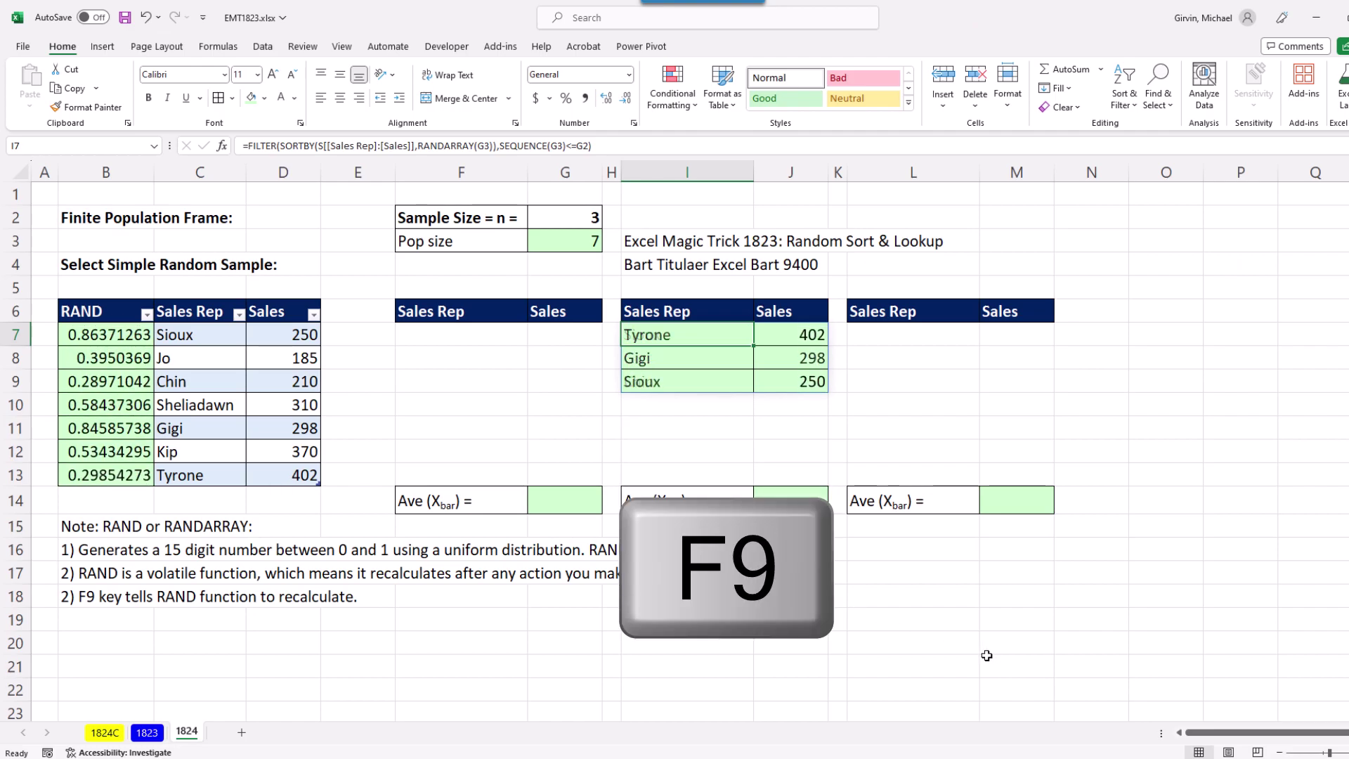
key("F9")
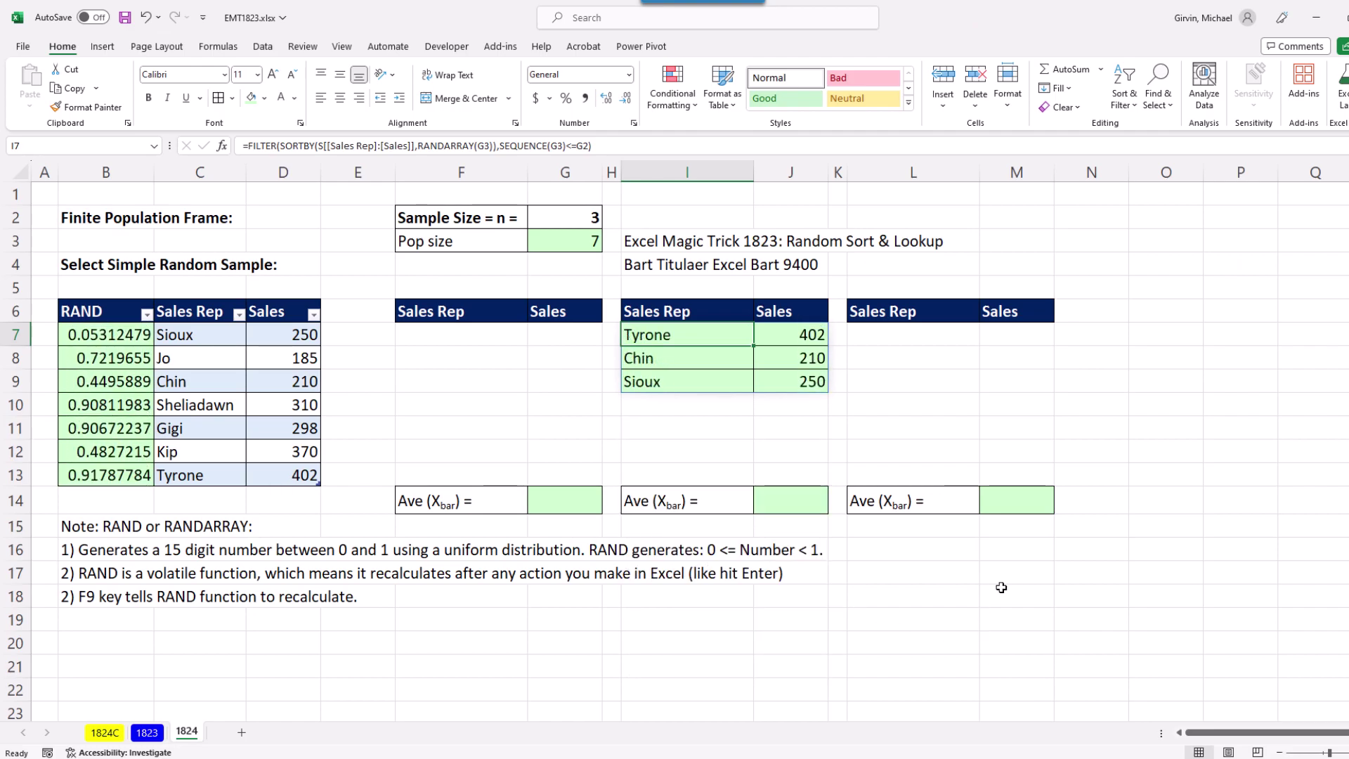
double_click(1089, 336)
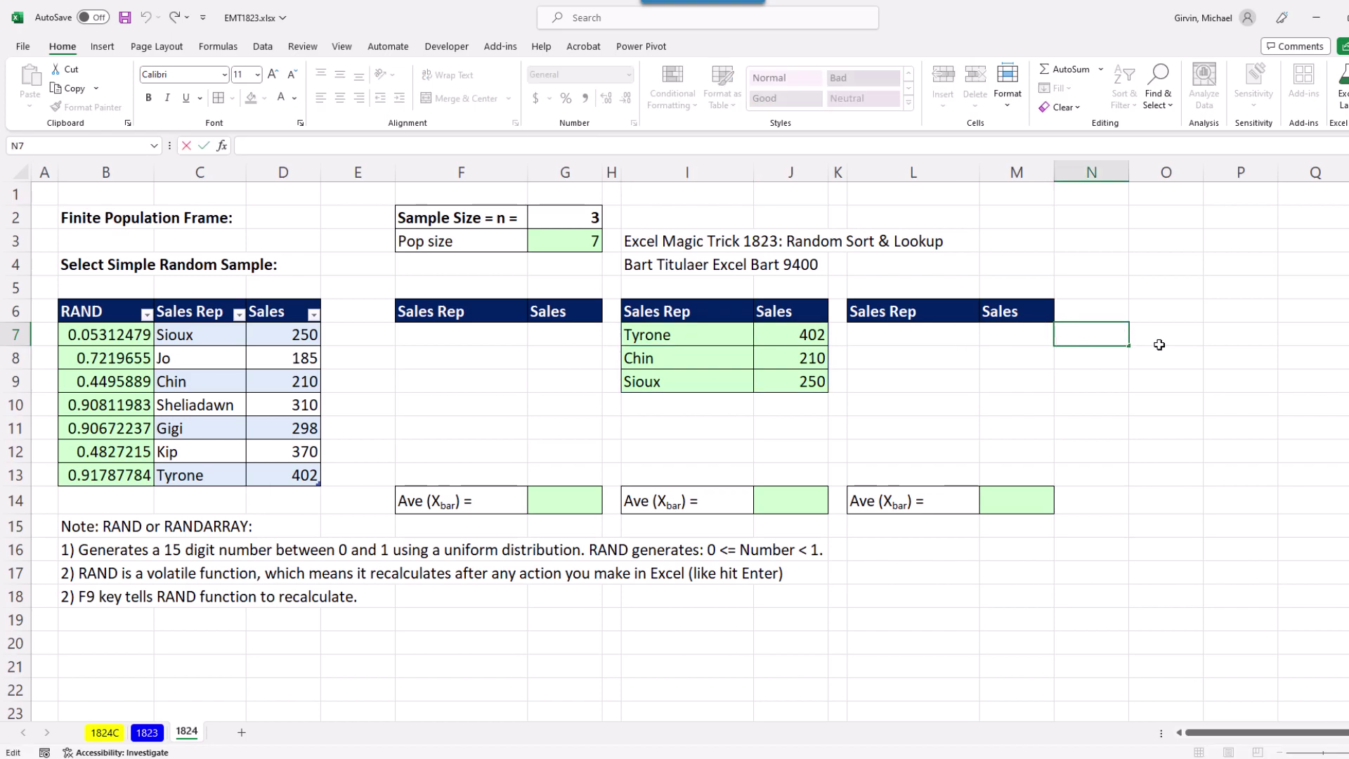
key("Return")
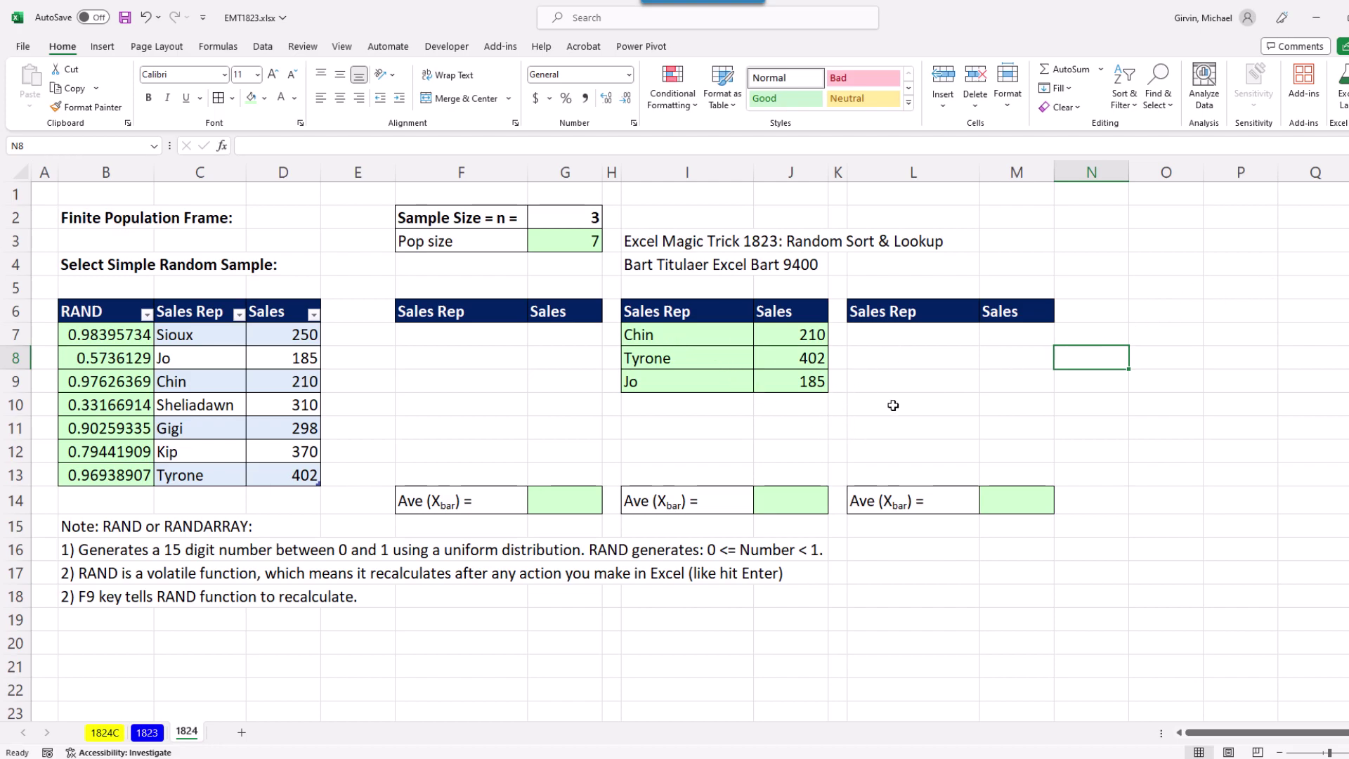
left_click(426, 337)
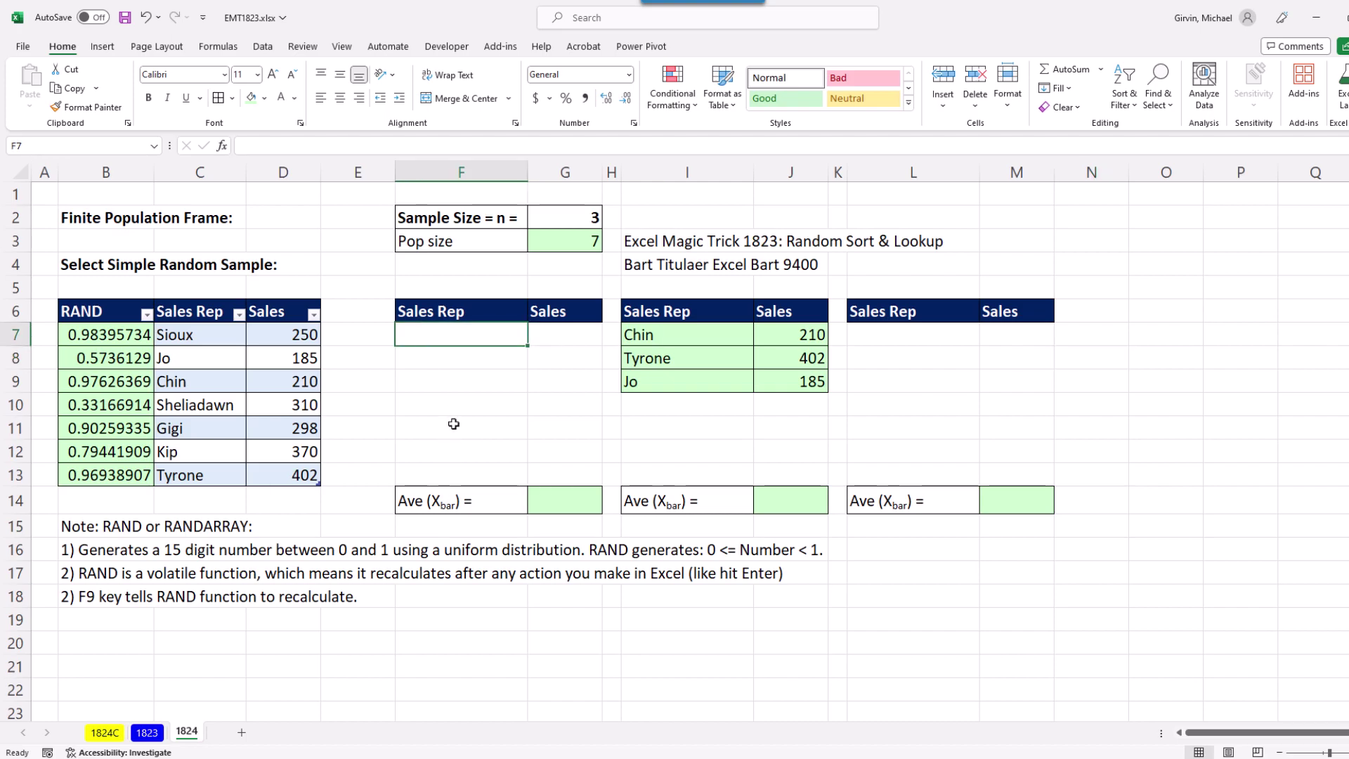
Step: Recalculate the random numbers and check B7's RAND formula without changing it
key("F9")
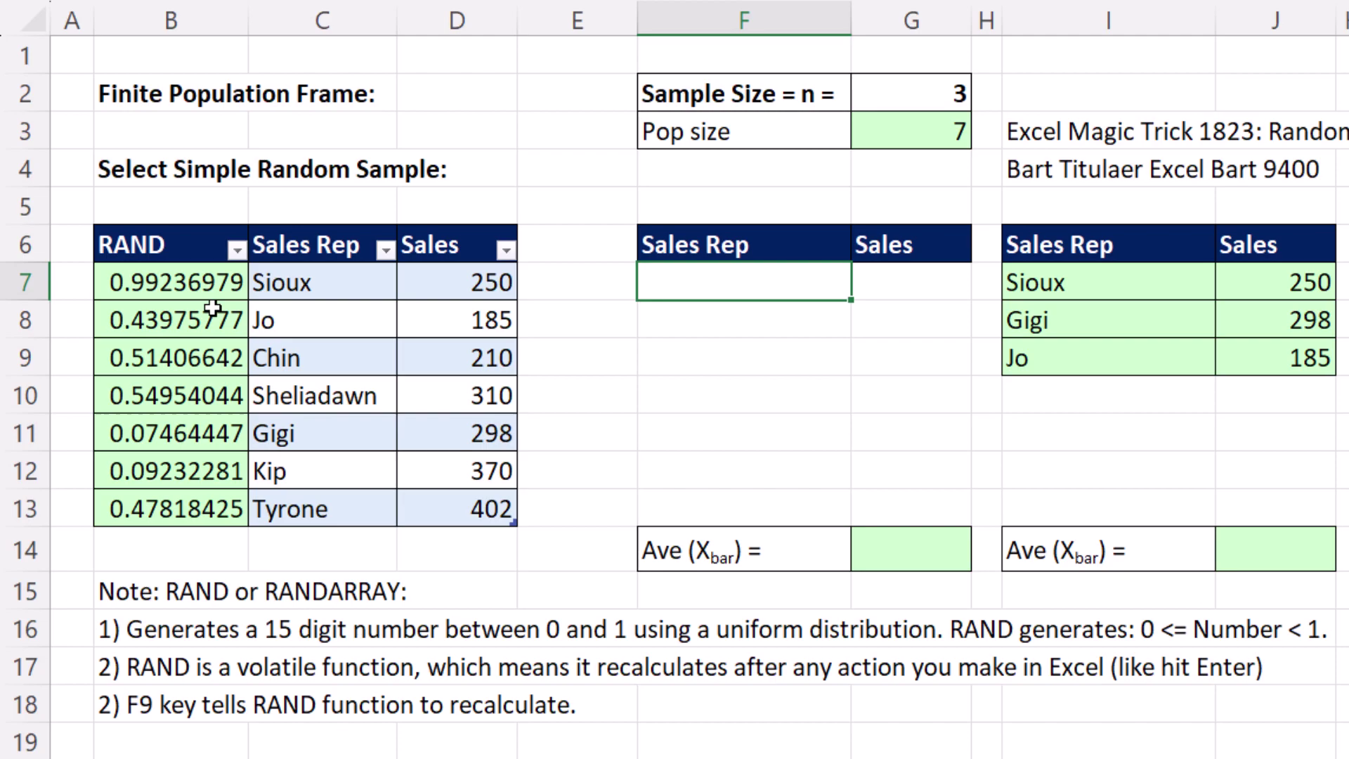
double_click(189, 281)
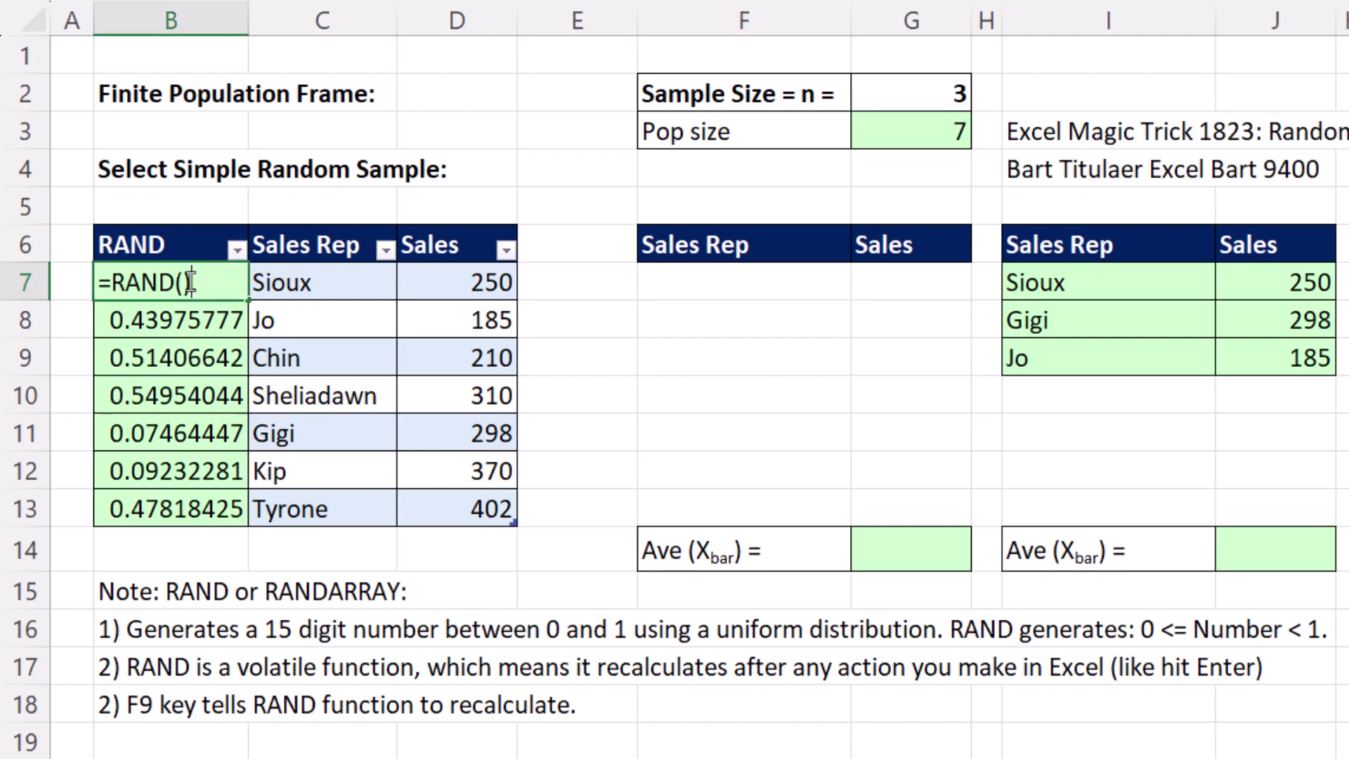
key("Escape")
Step: Enter =SMALL($B$7:$B$13,ROWS(F$7:F7)) in F7 and fill it down to F11
left_click(714, 291)
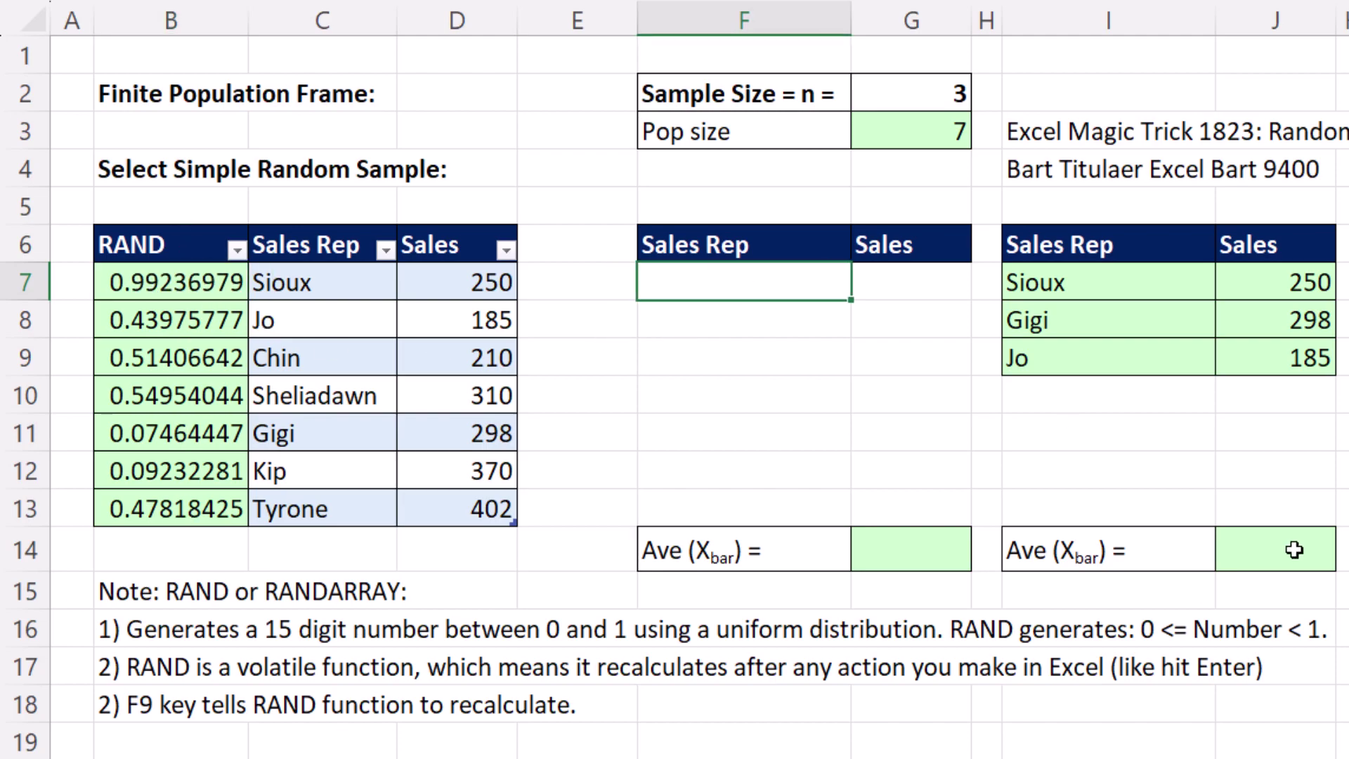
type("=SMALL(")
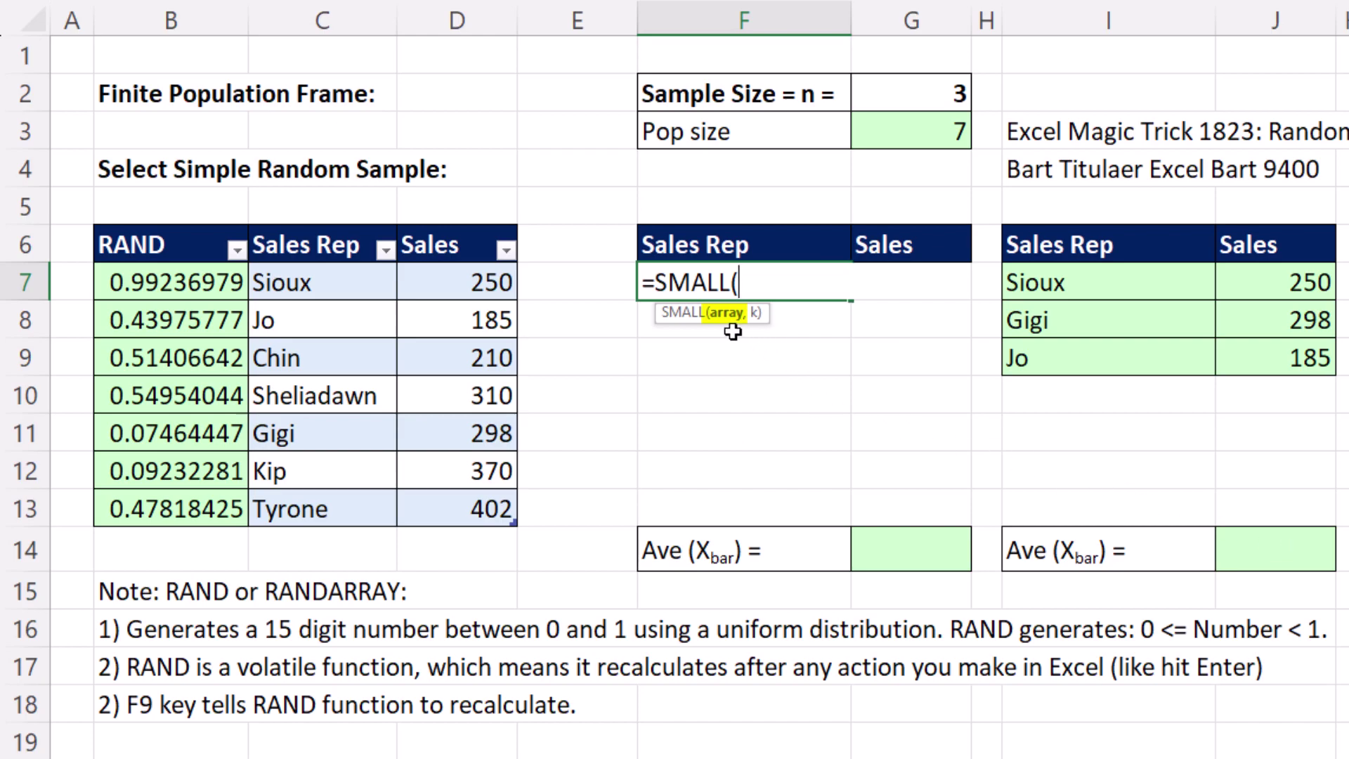
left_click_drag(172, 288, 157, 538)
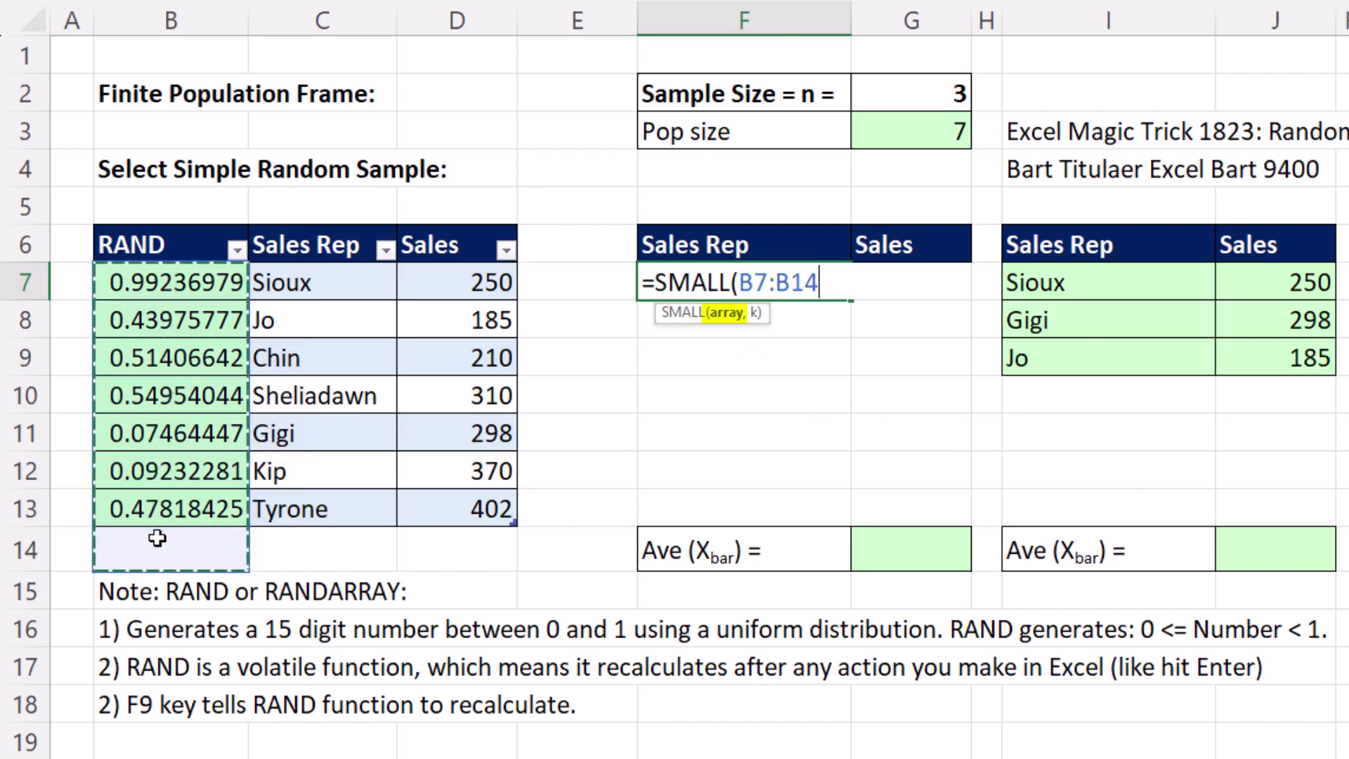
key("F4")
key("BackSpace")
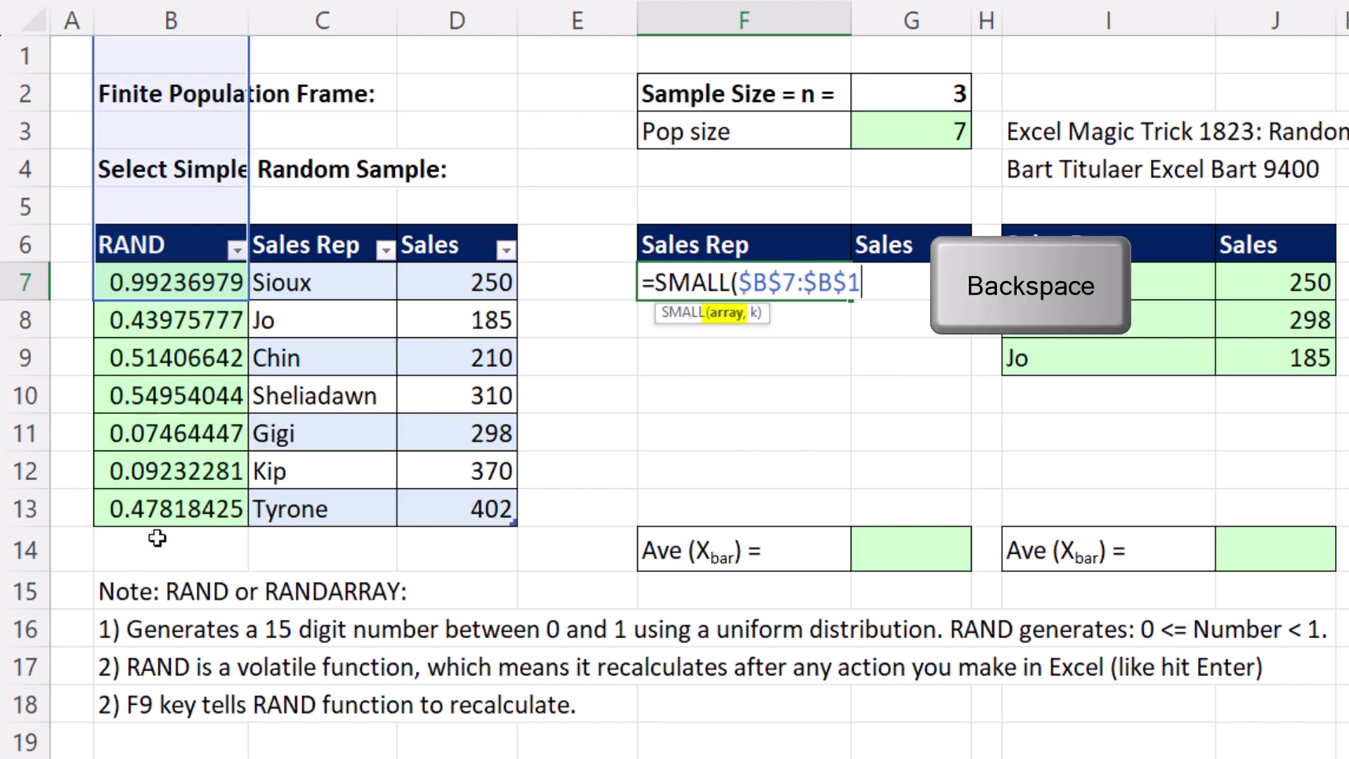
type("3")
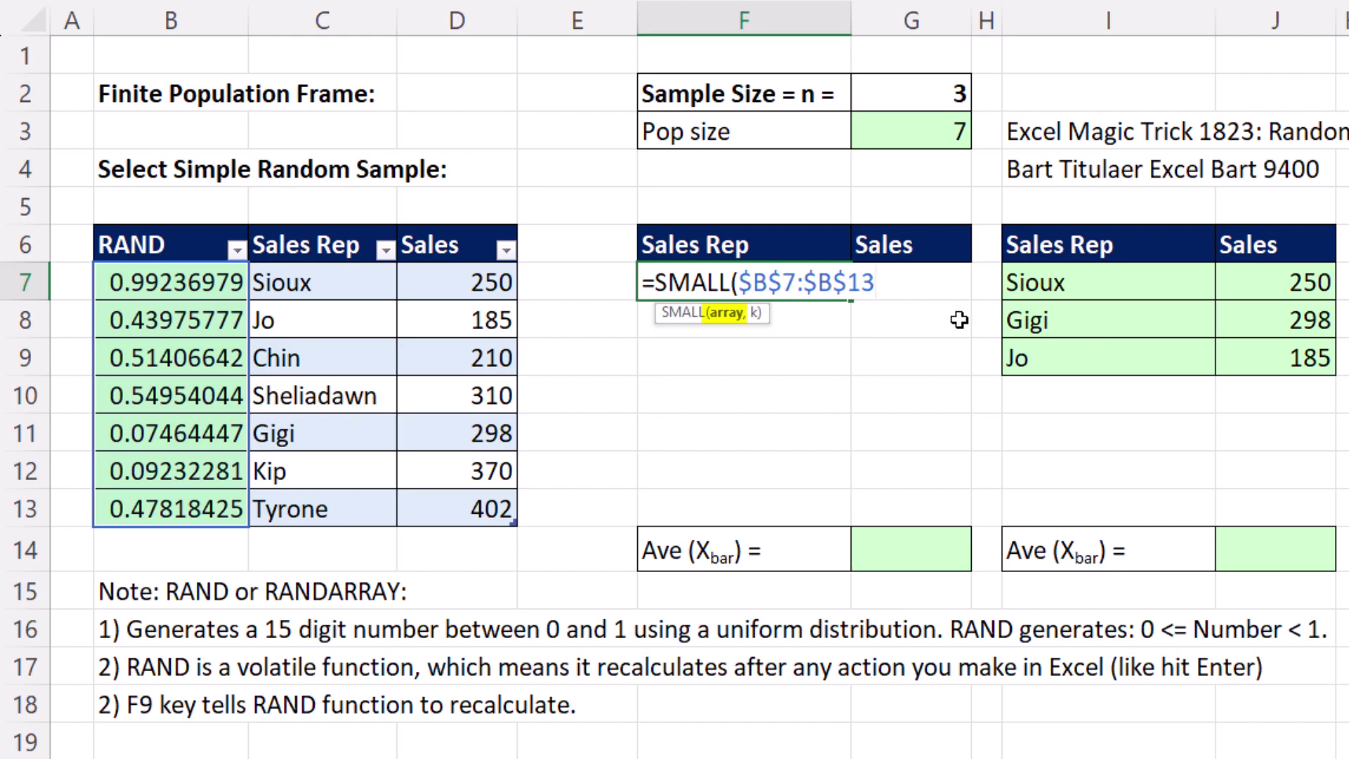
type(",")
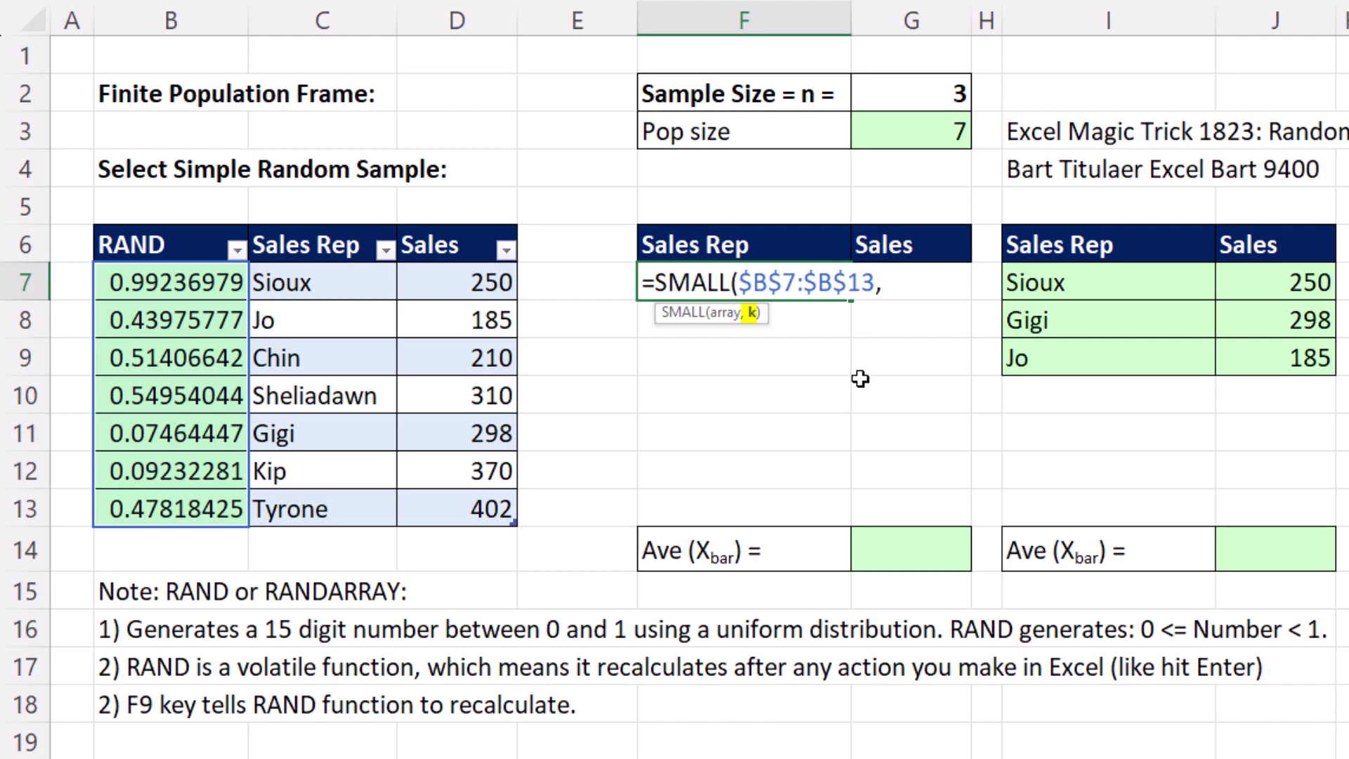
type("rows")
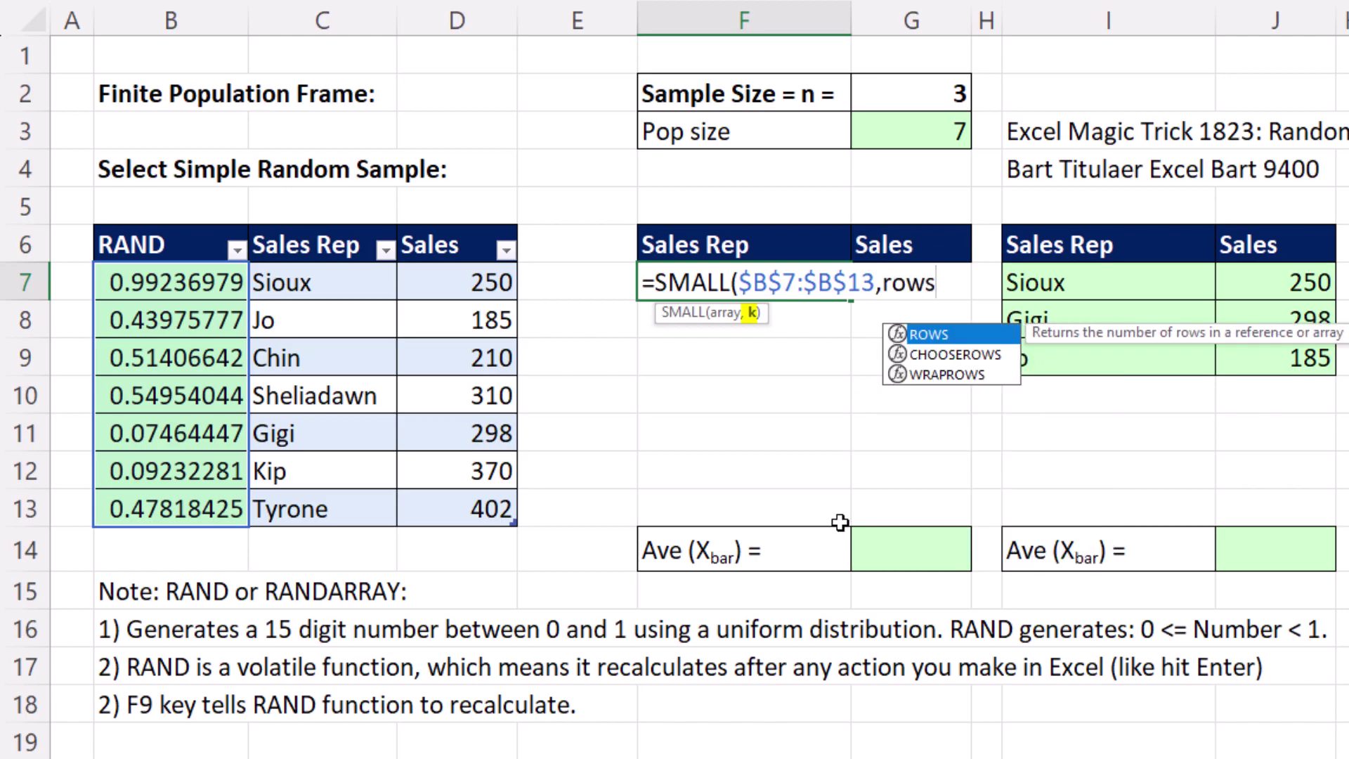
key("Tab")
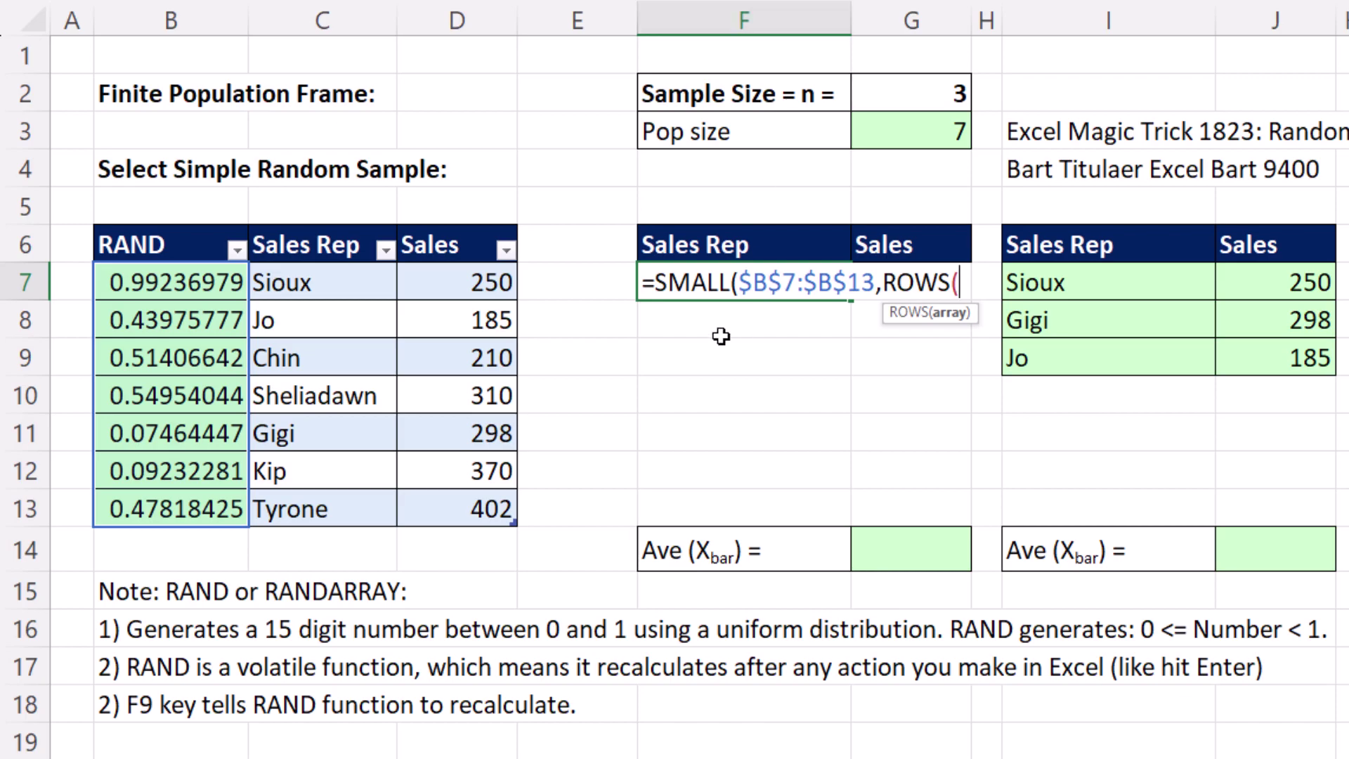
type("F")
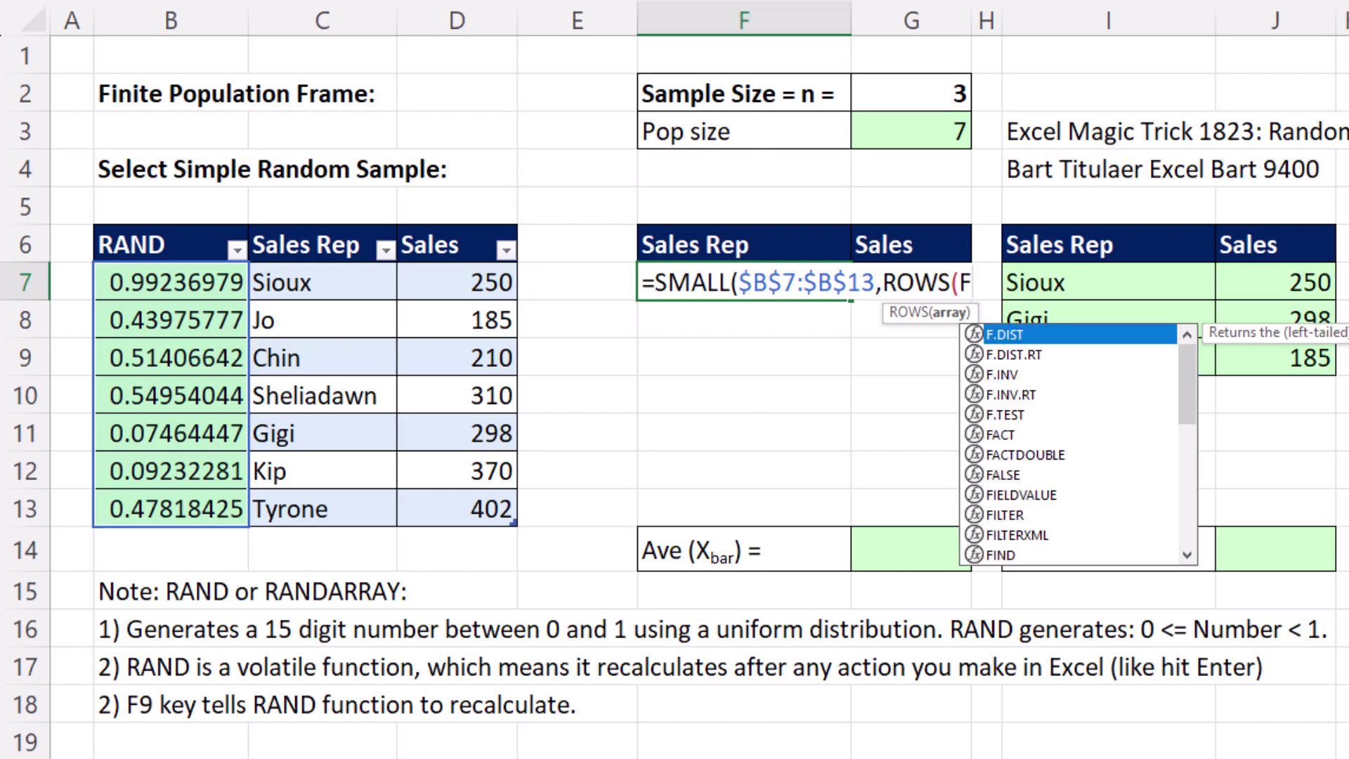
type("$7")
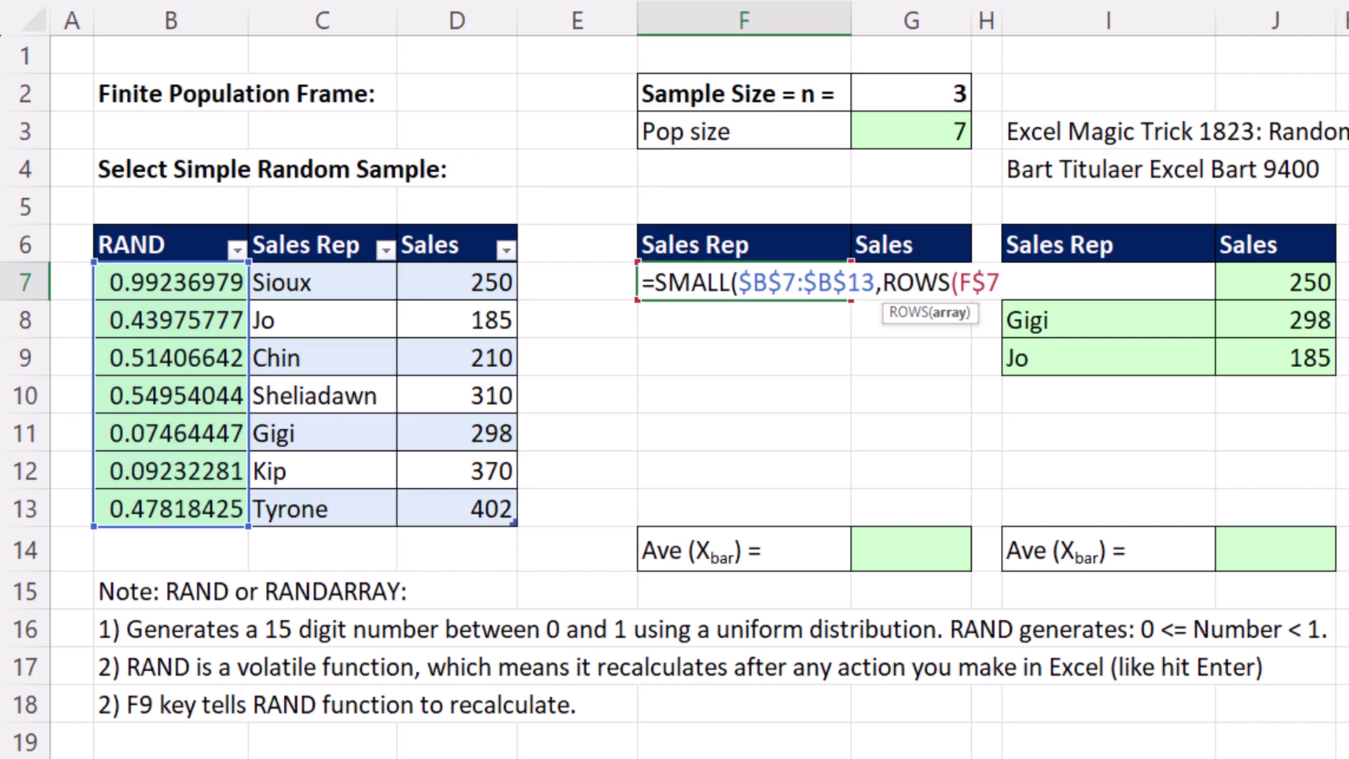
type(":F7)")
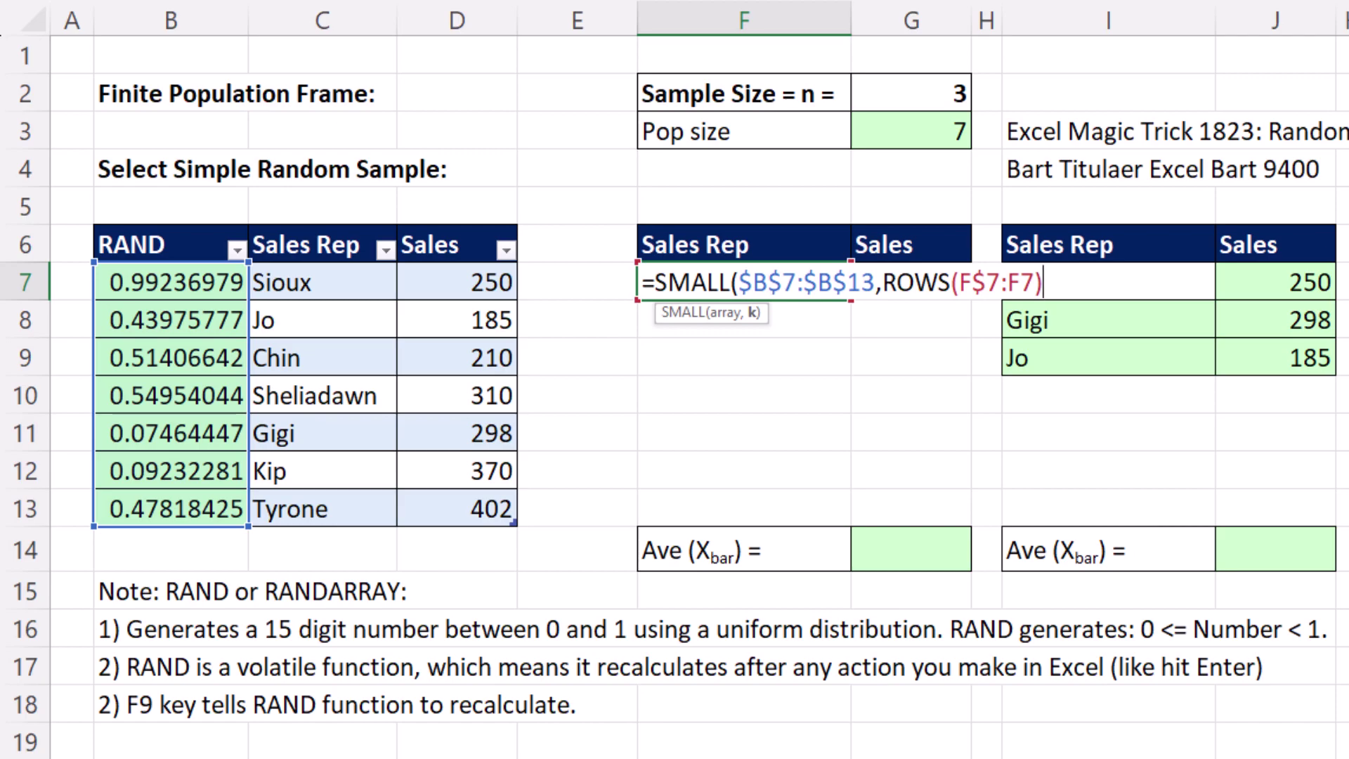
type(")")
key("ctrl+Return")
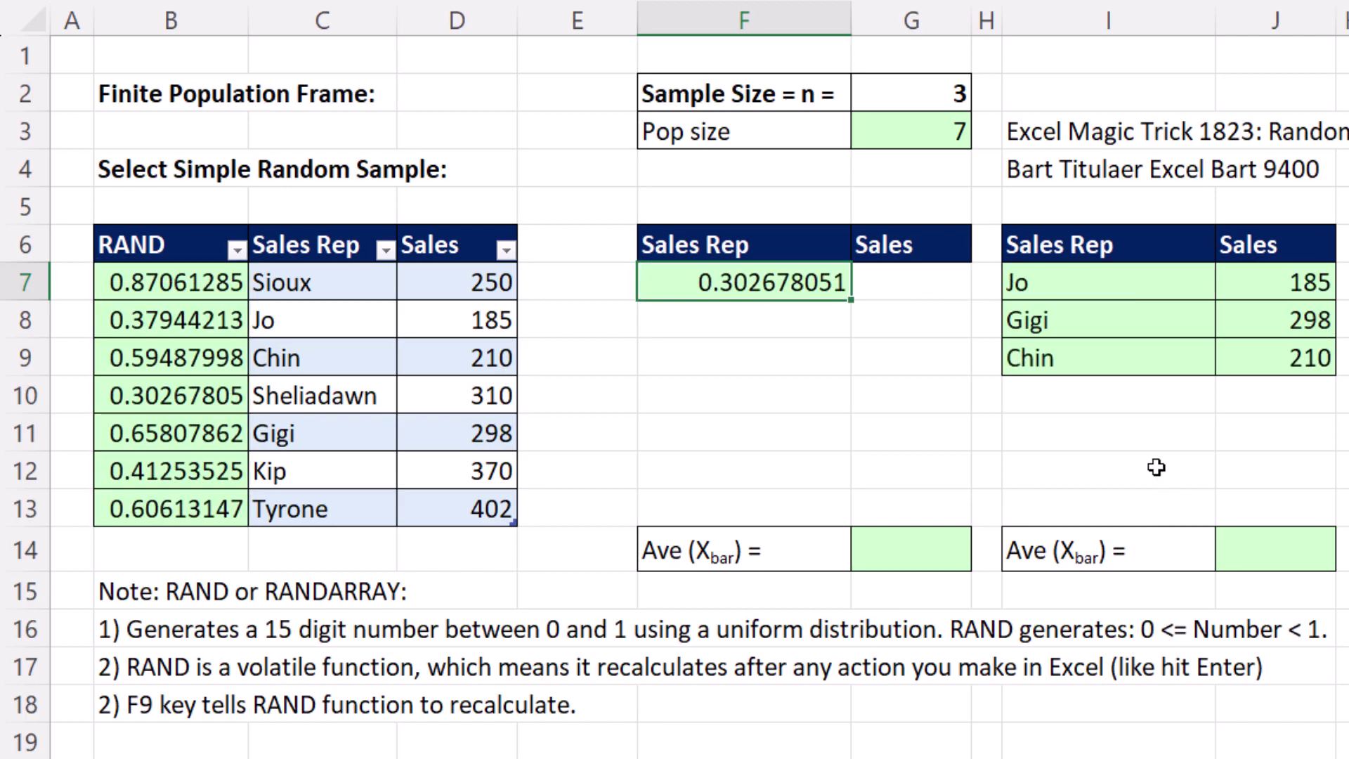
left_click_drag(850, 300, 847, 446)
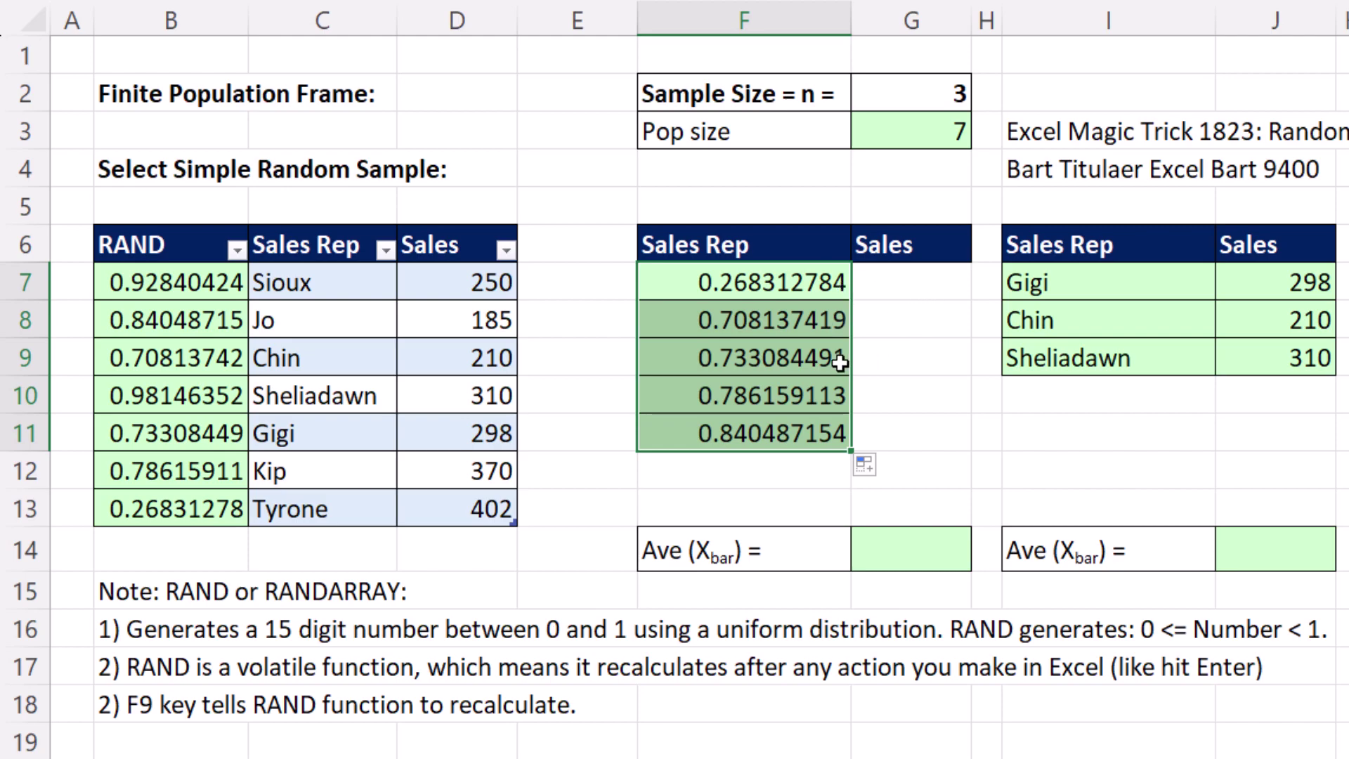
left_click(709, 285)
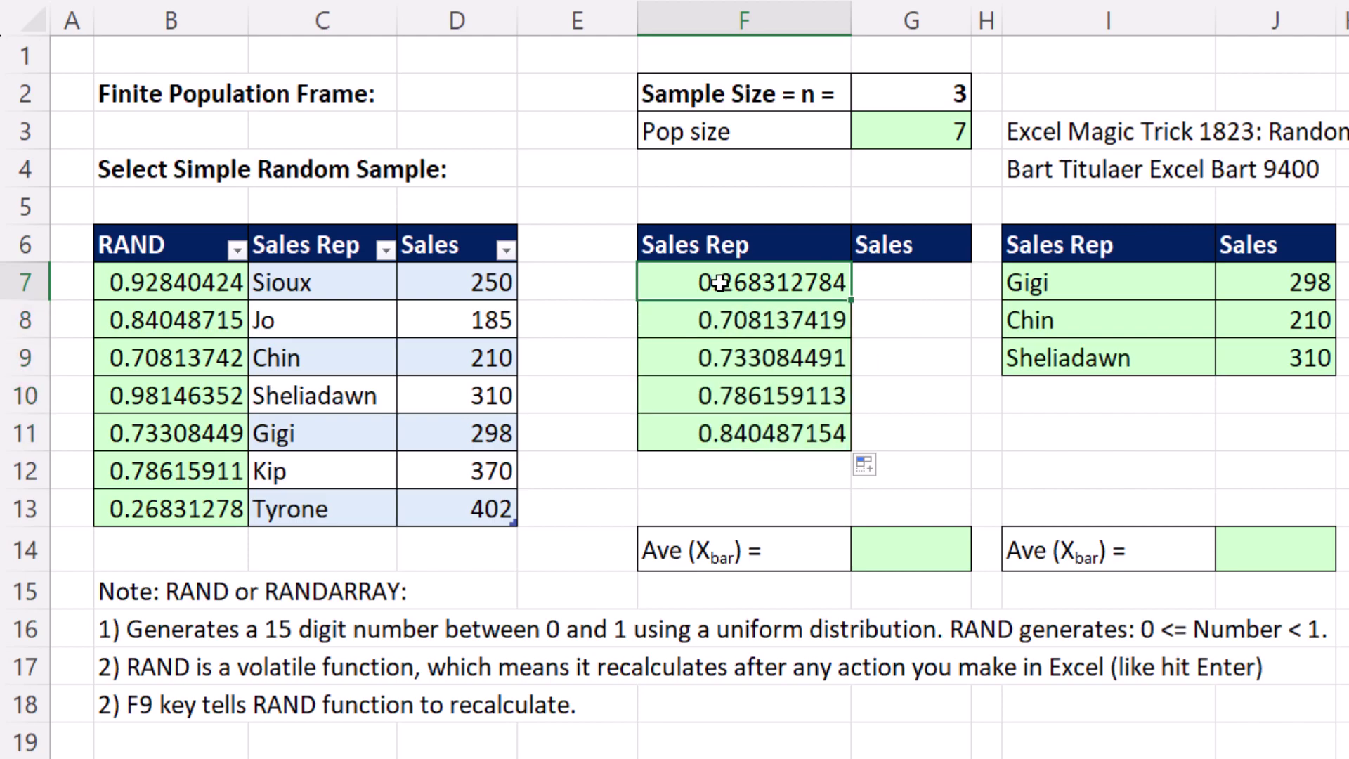
key("F2")
Step: Wrap F7's SMALL formula in MATCH(...,$B$7:$B$13,0) and fill down to F11 for row positions
left_click(654, 281)
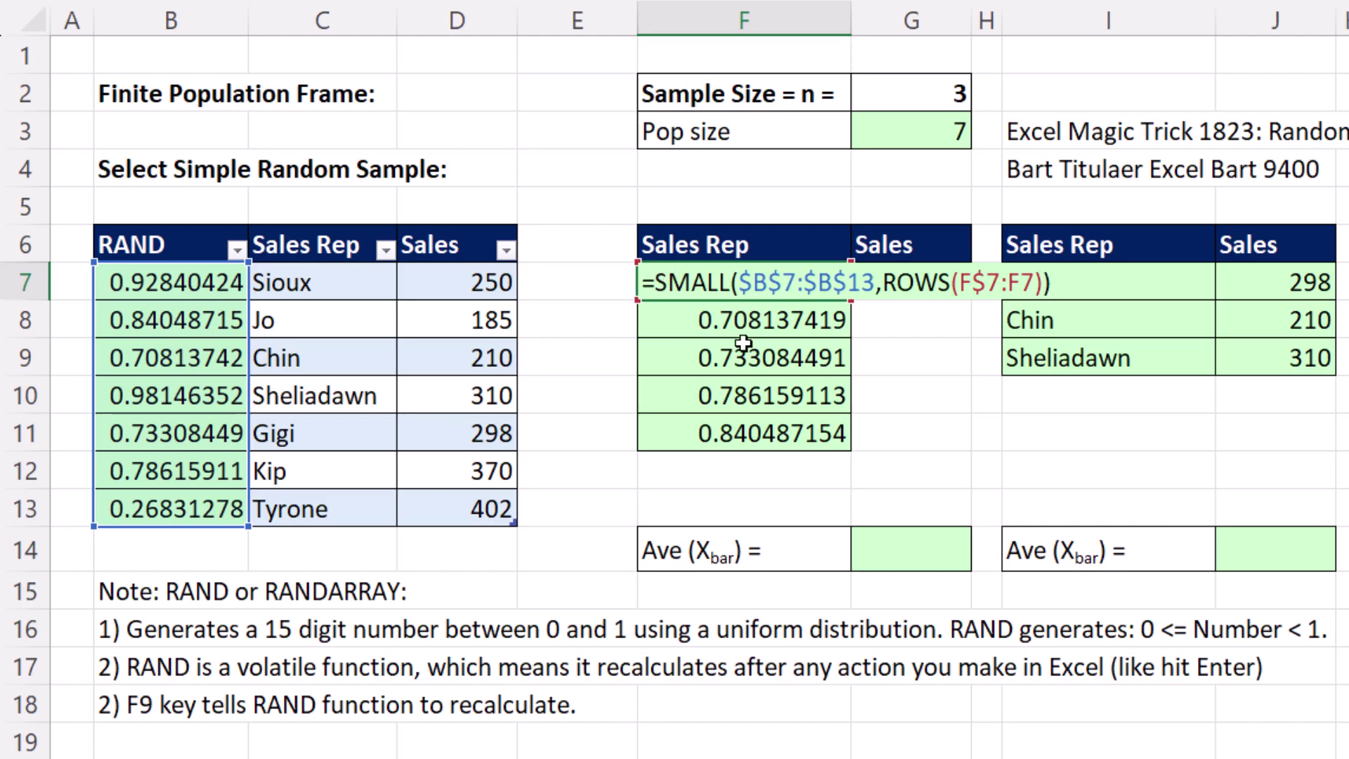
type("mat")
key("Tab")
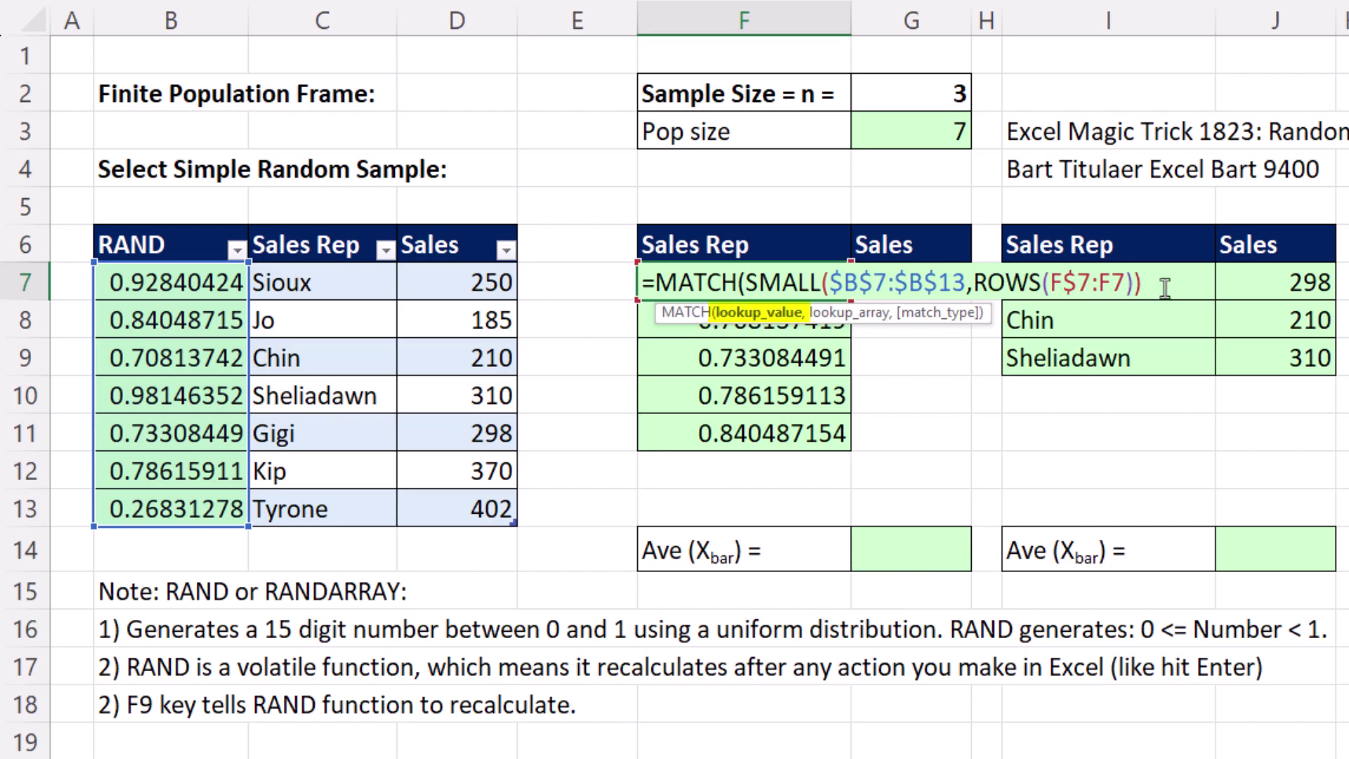
type(",")
left_click(873, 281)
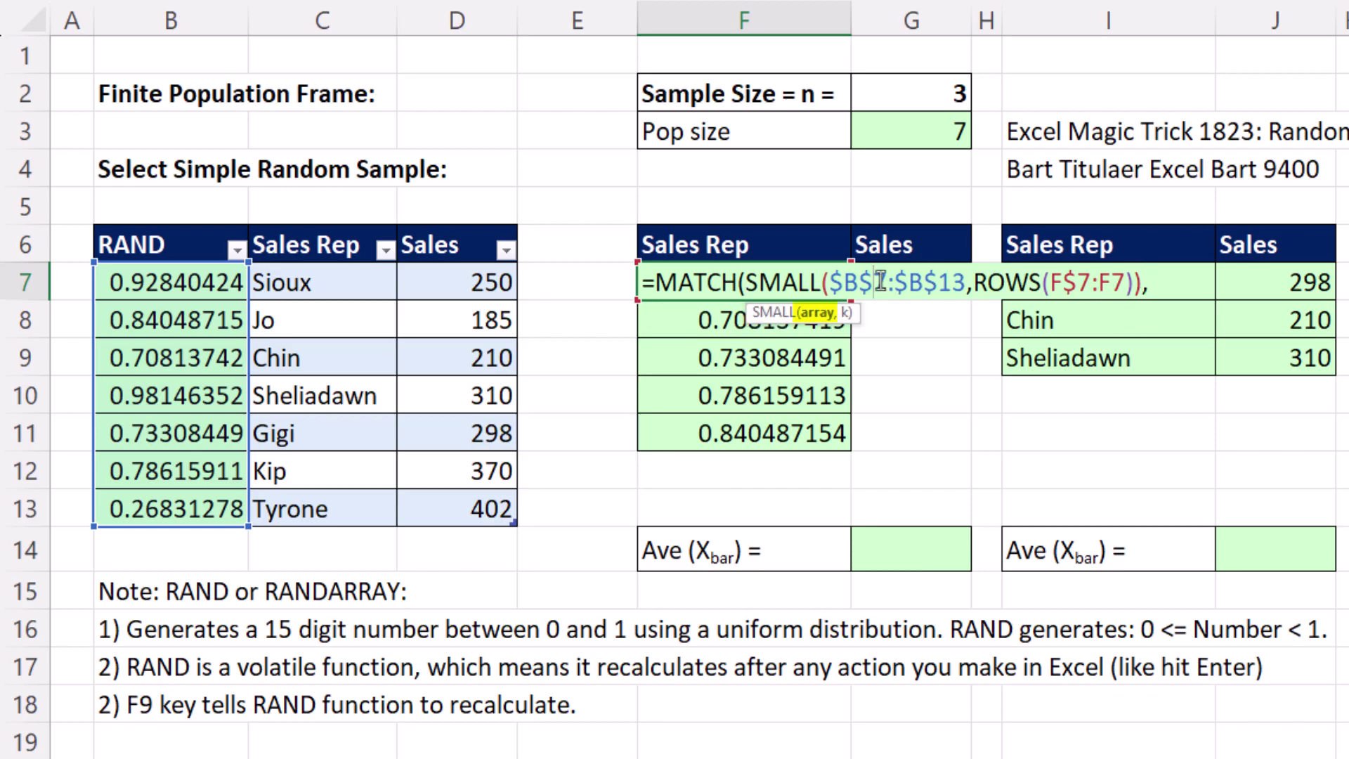
left_click(813, 317)
key("ctrl+c")
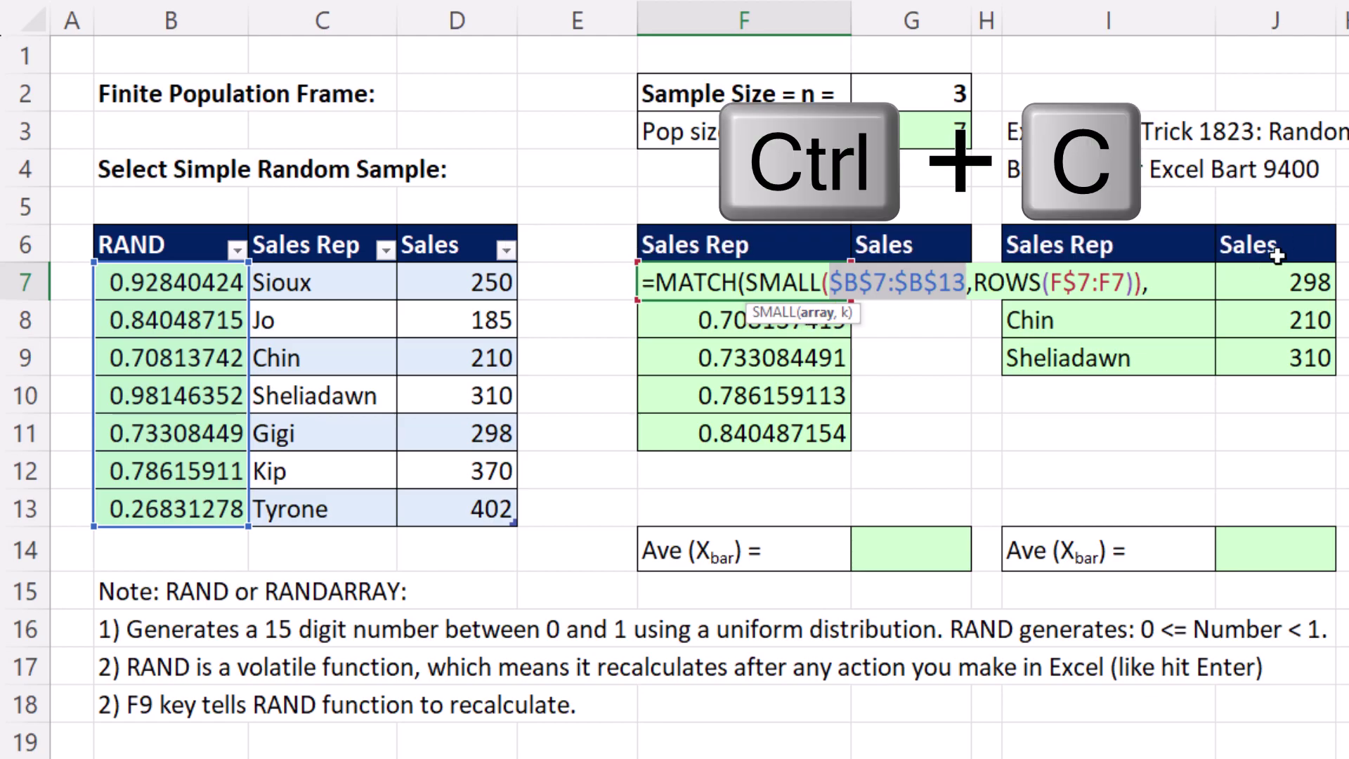
left_click(1169, 284)
key("ctrl+v")
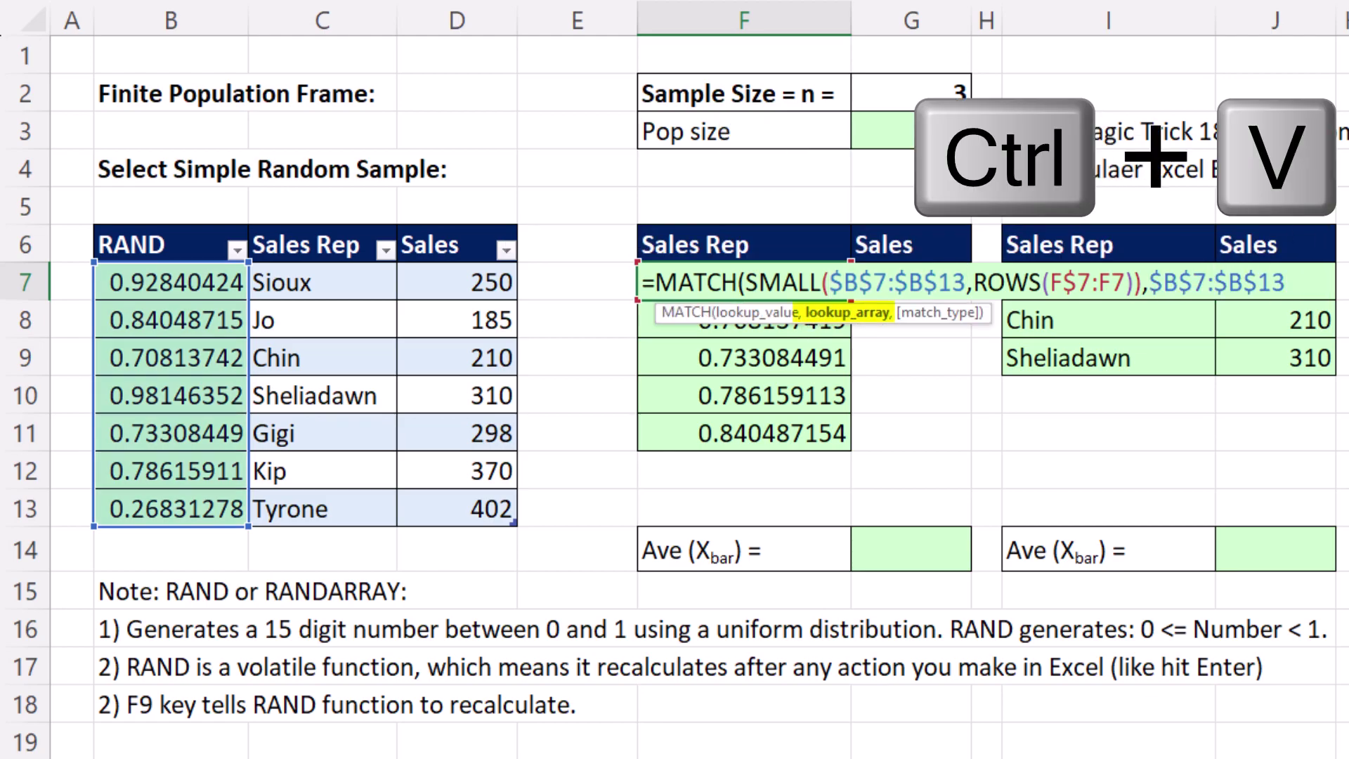
type(",")
type("0)")
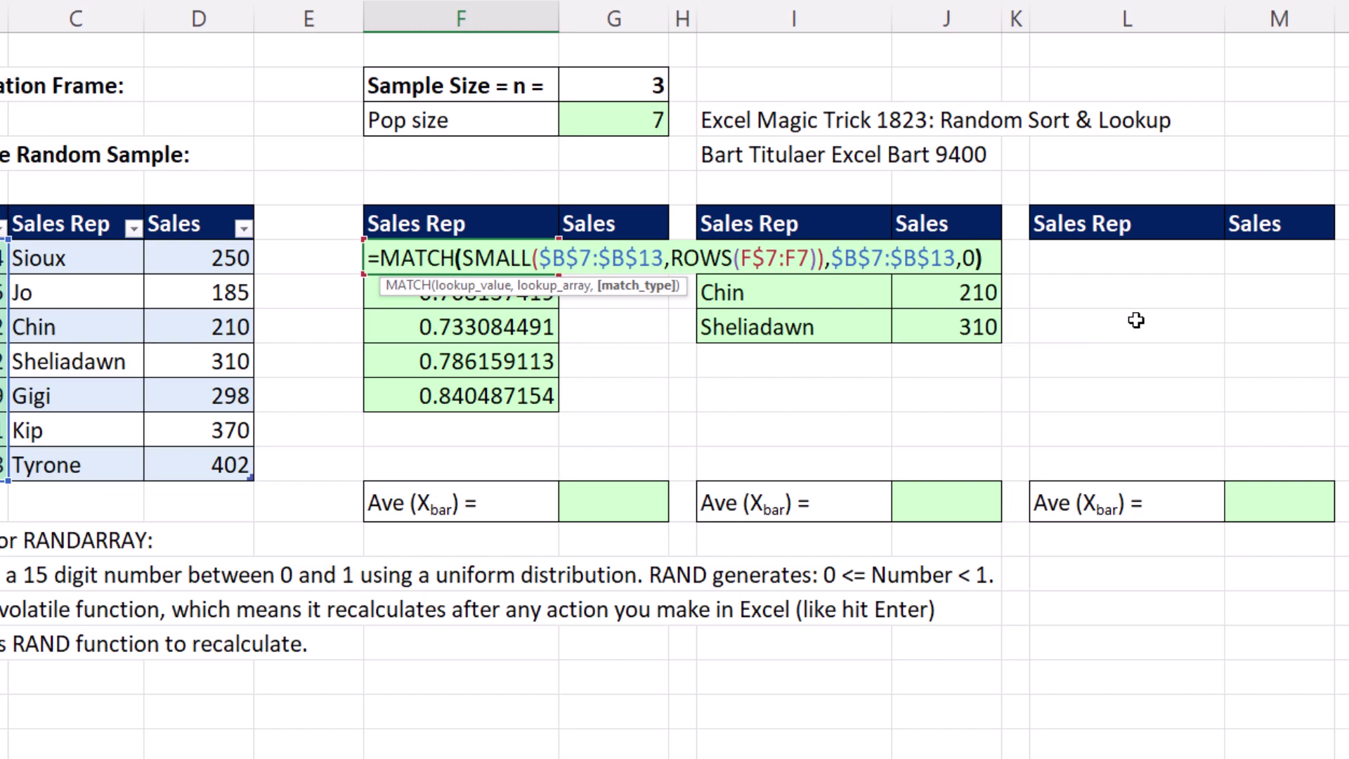
key("ctrl+Return")
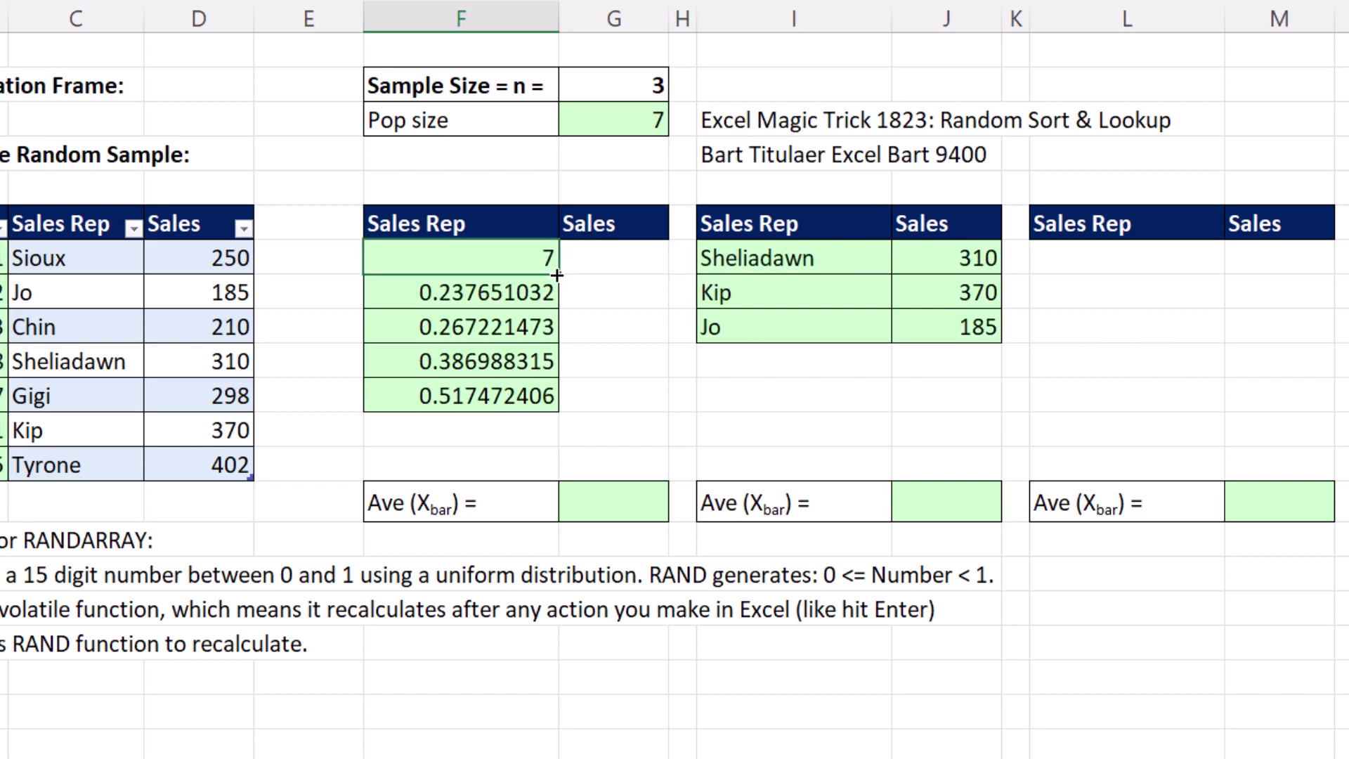
double_click(558, 273)
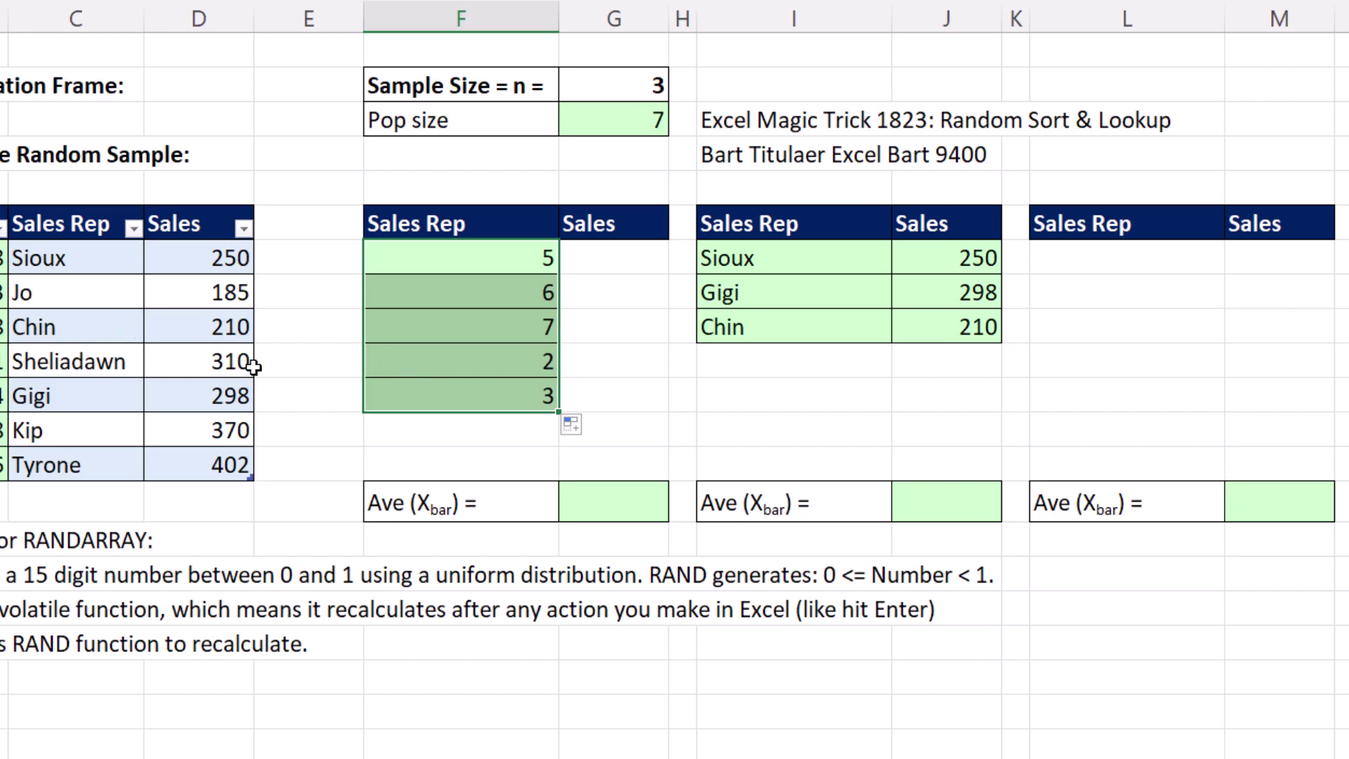
Step: Wrap F7's MATCH in INDEX over the rep table, fill through F7:G11 and recalculate
double_click(408, 262)
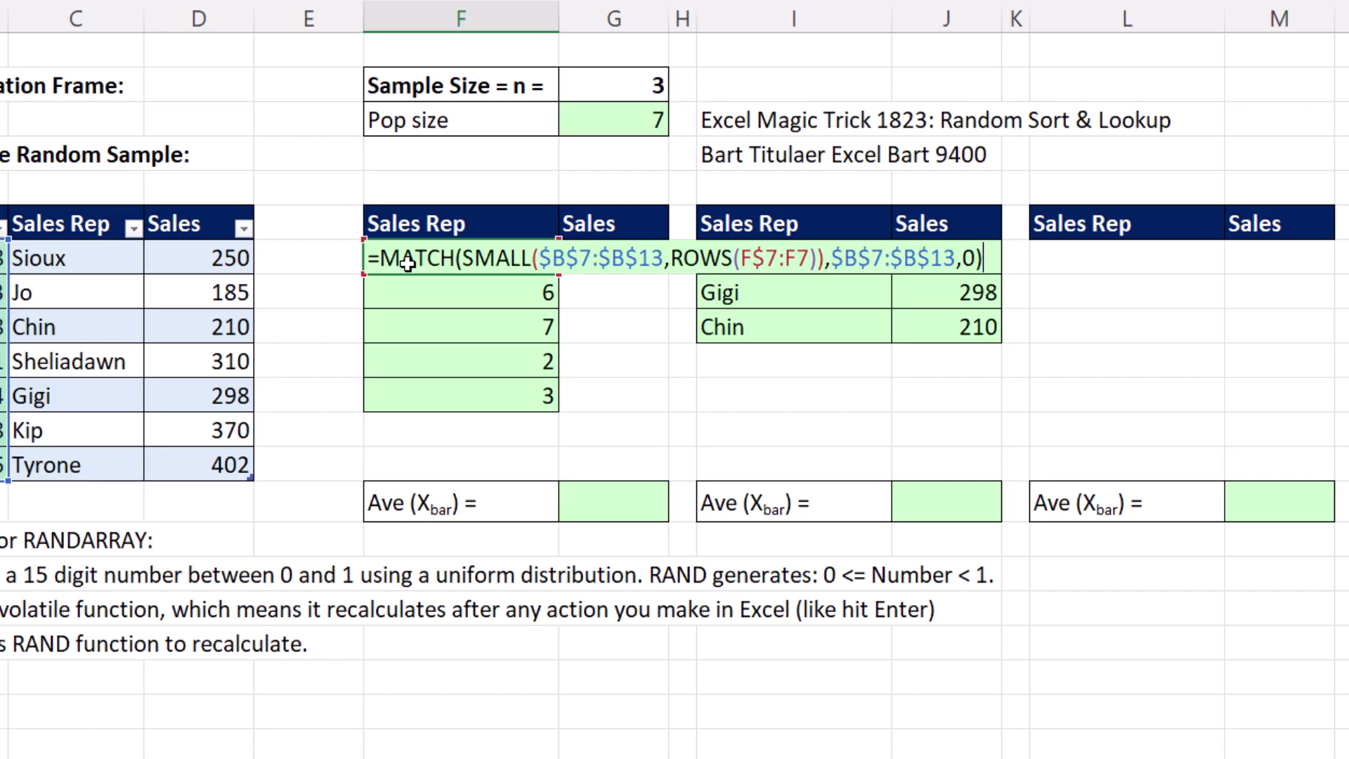
type("ind")
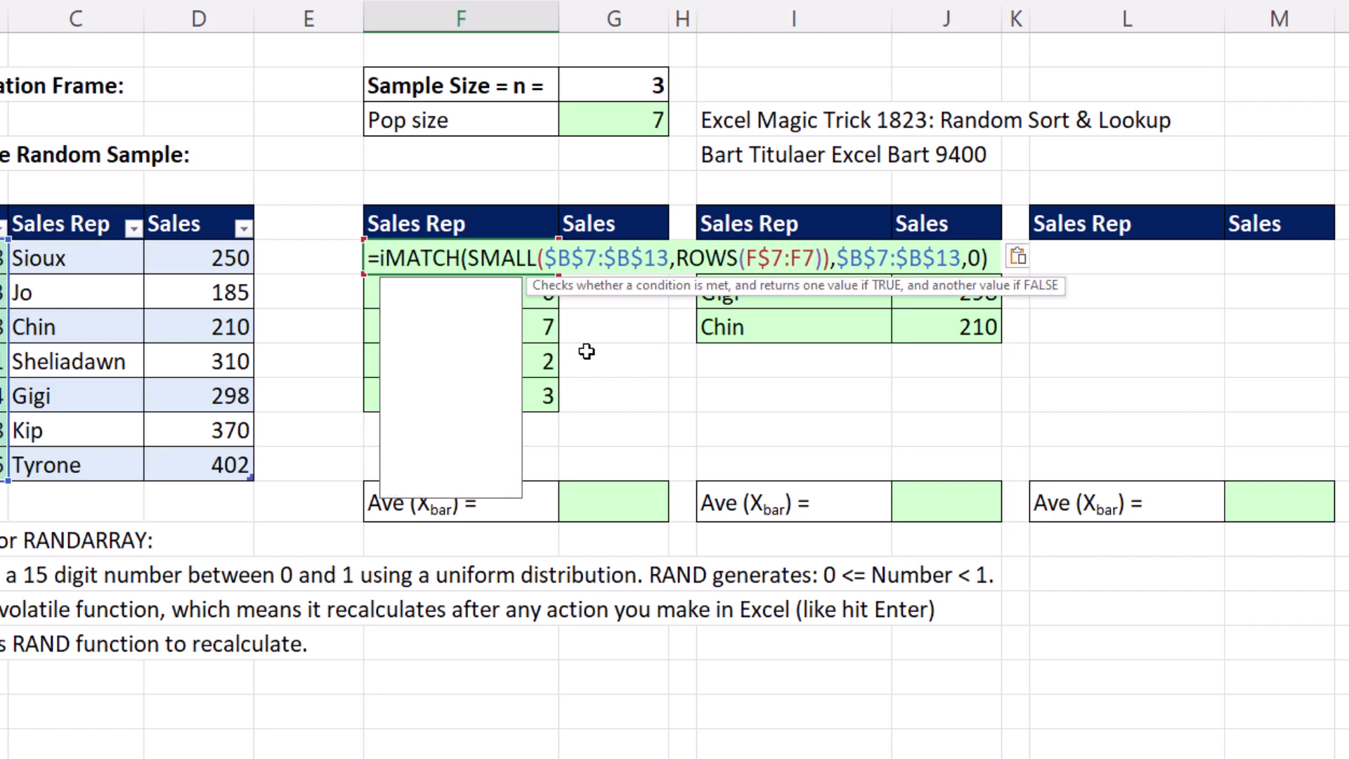
key("Tab")
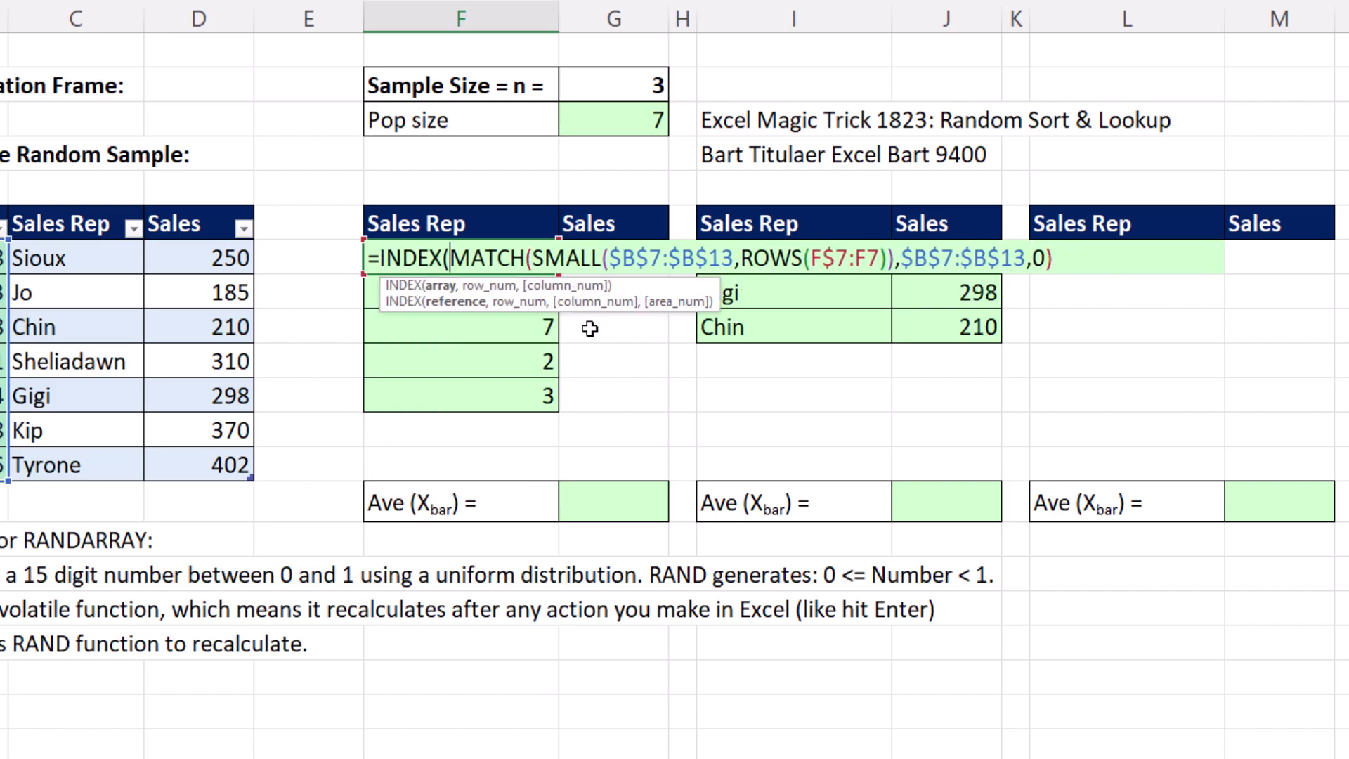
left_click(62, 204)
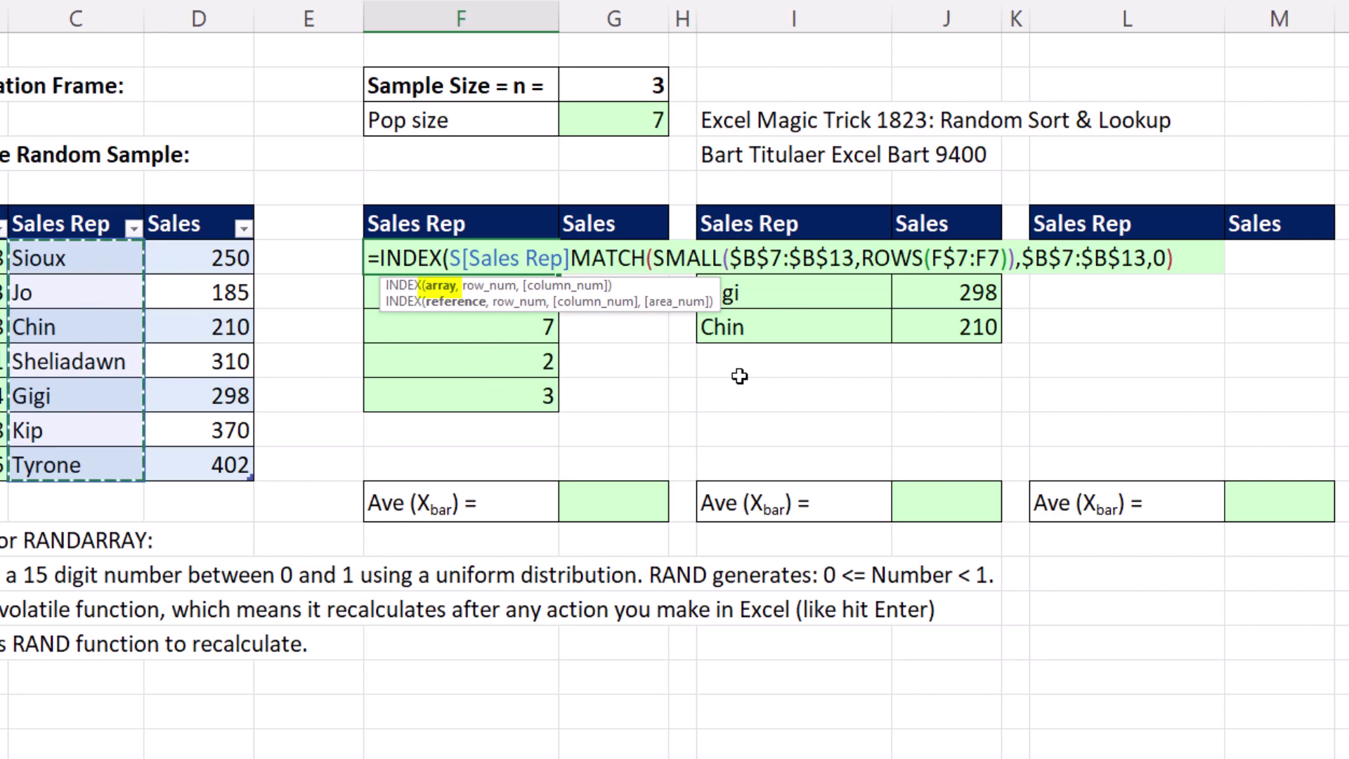
type(",")
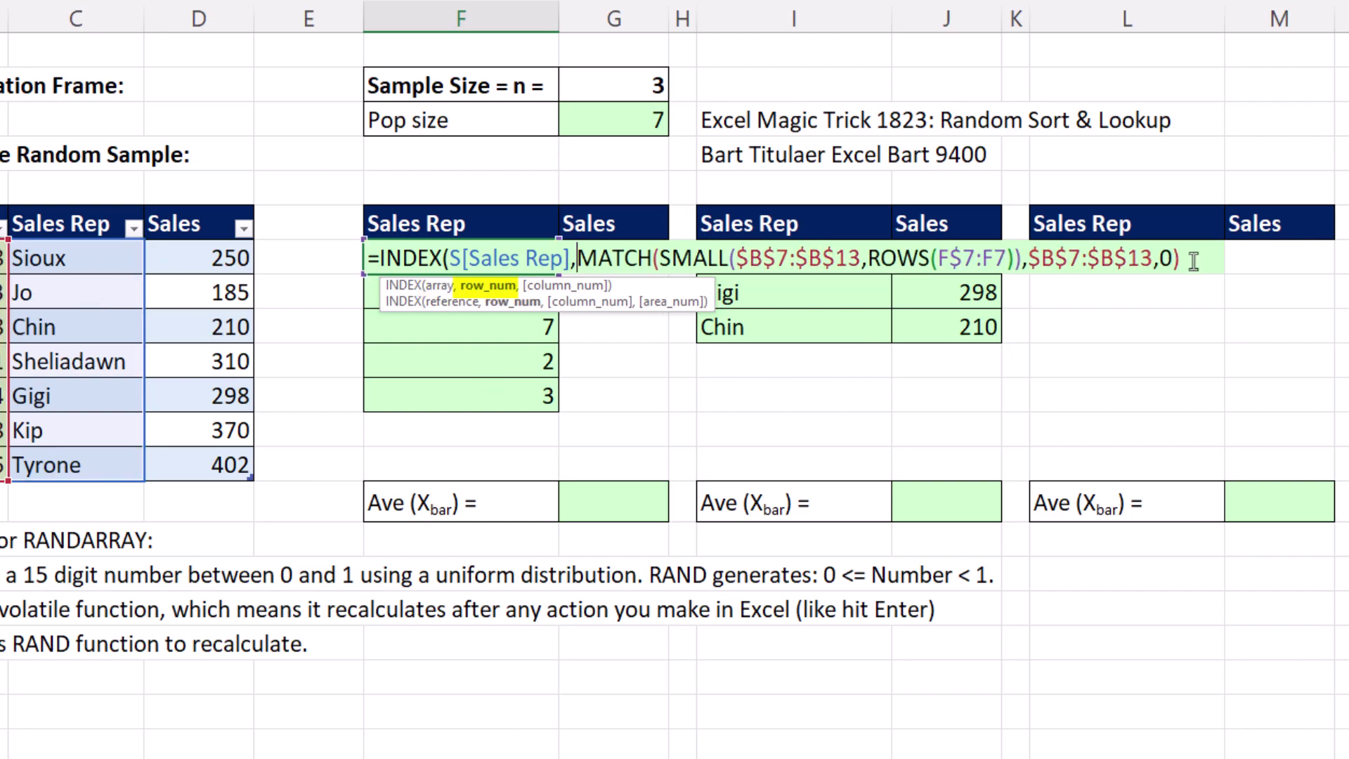
key("End")
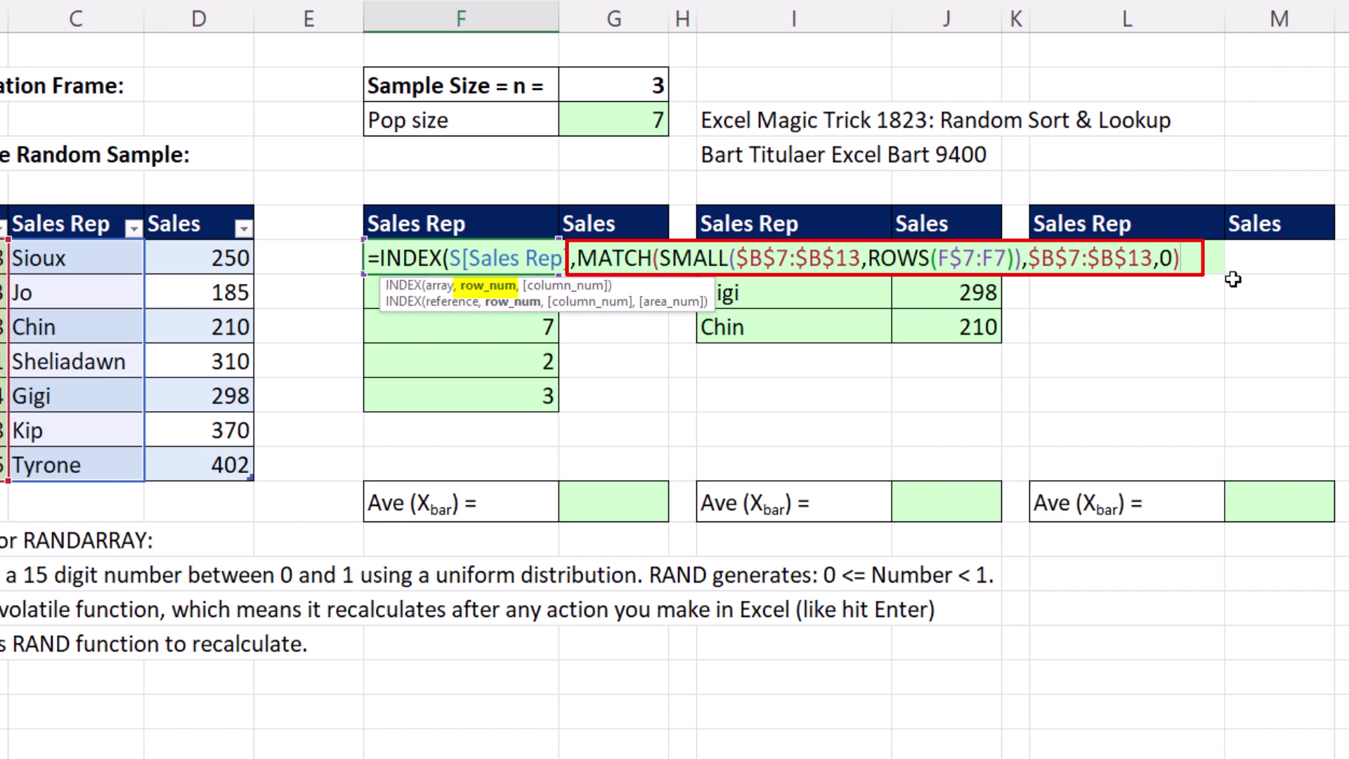
key("ctrl+Return")
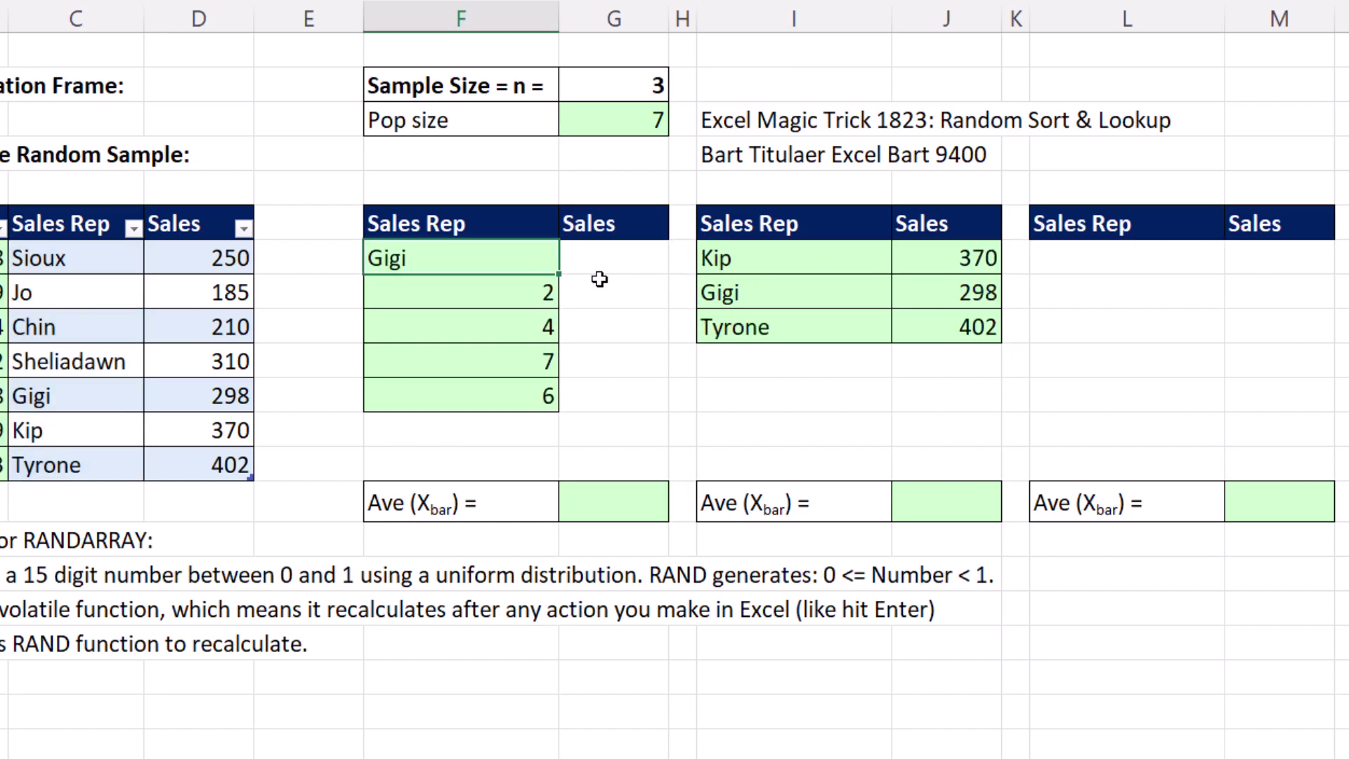
left_click_drag(559, 274, 664, 411)
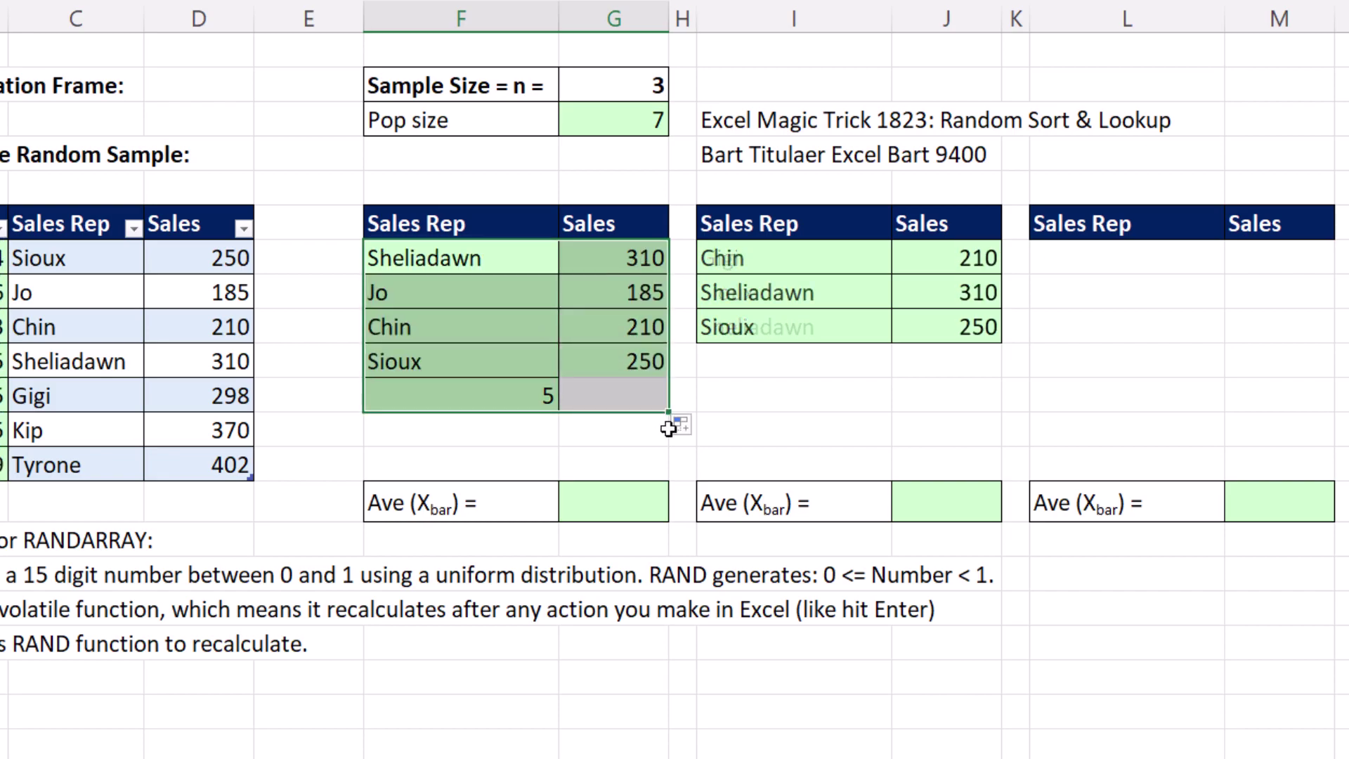
key("F9")
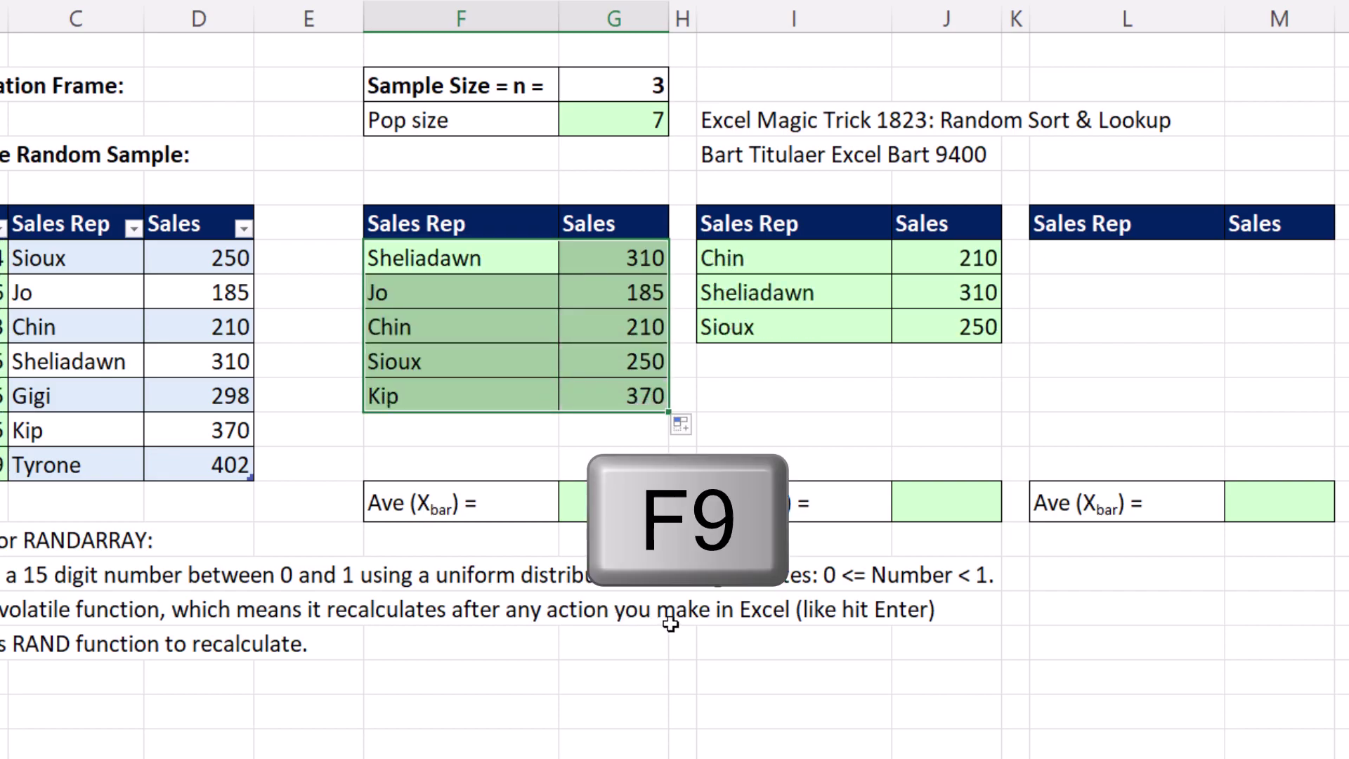
left_click(457, 260)
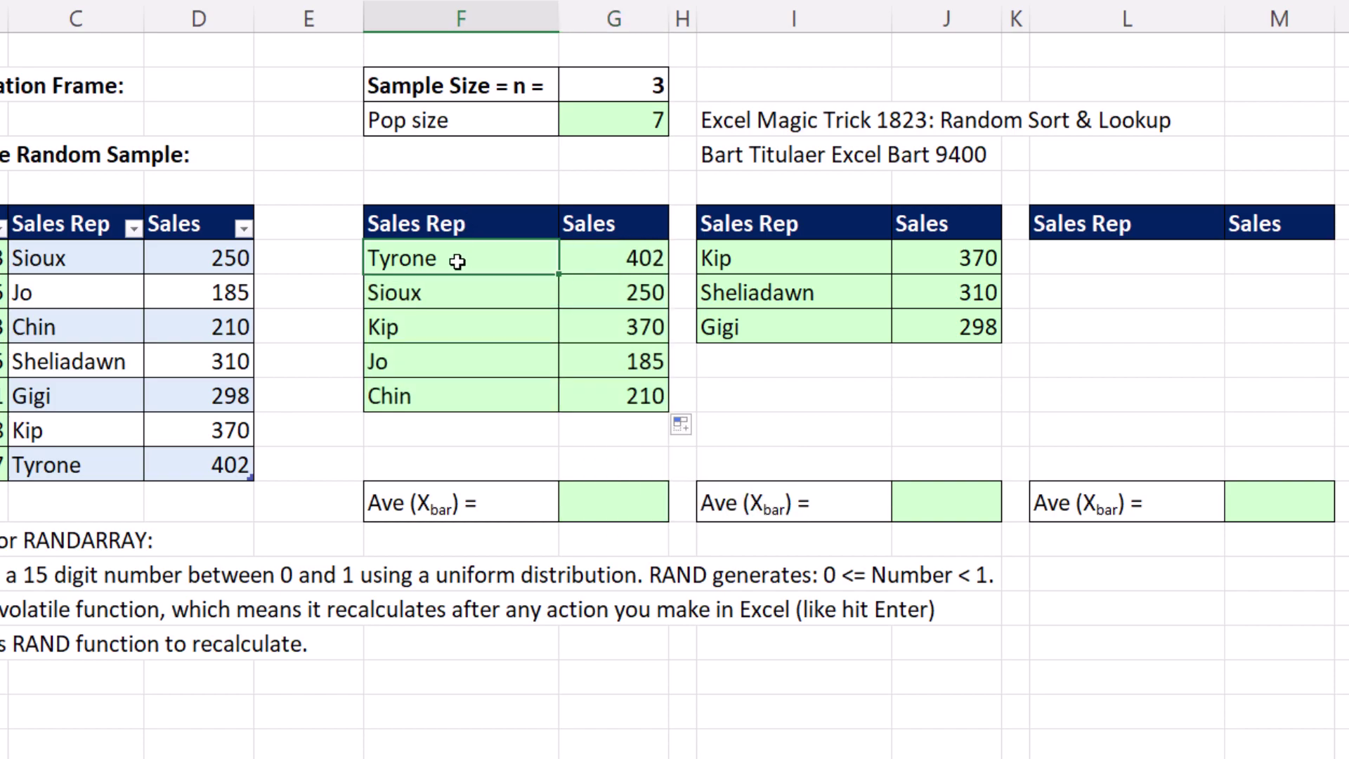
Step: Wrap F7's lookup in IF(ROWS(F$7:F7)>G2,"",...) to blank rows beyond the sample size
double_click(457, 261)
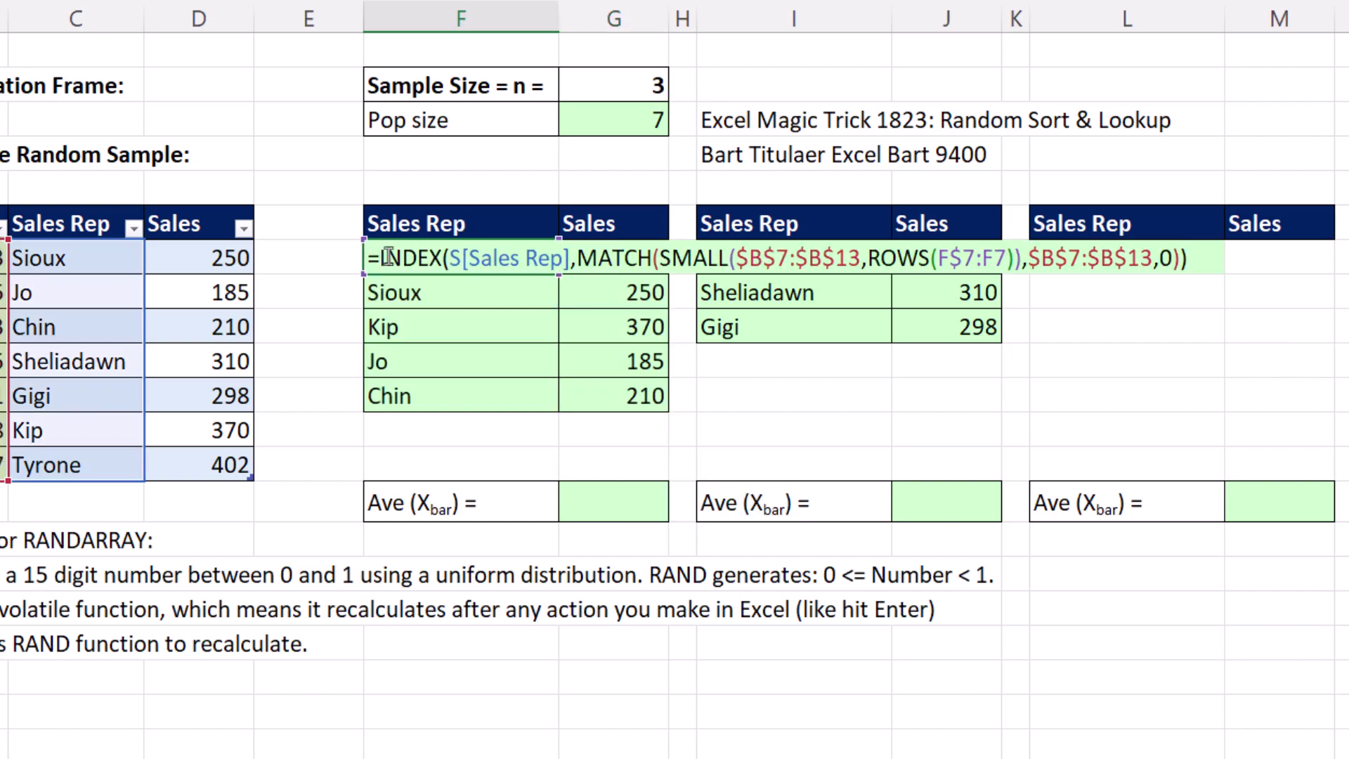
type("IF(")
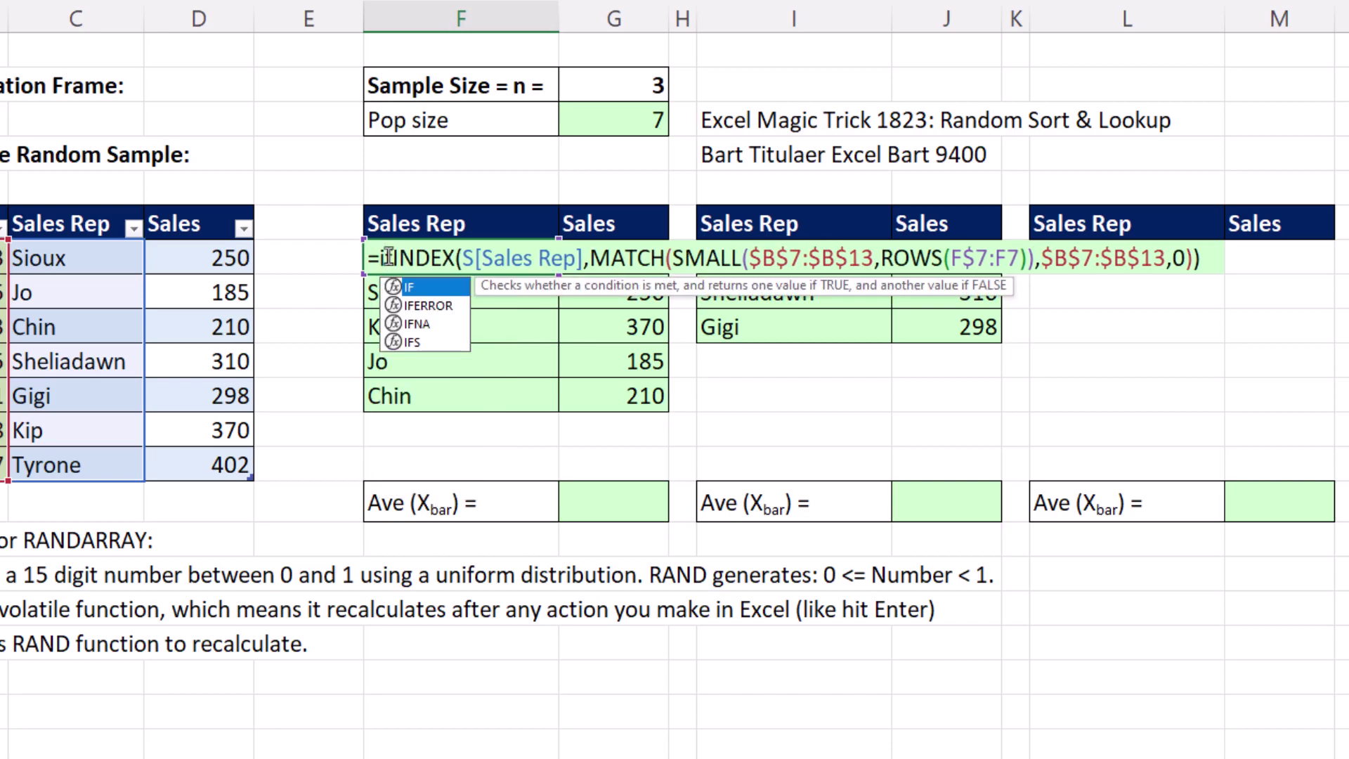
left_click(944, 258)
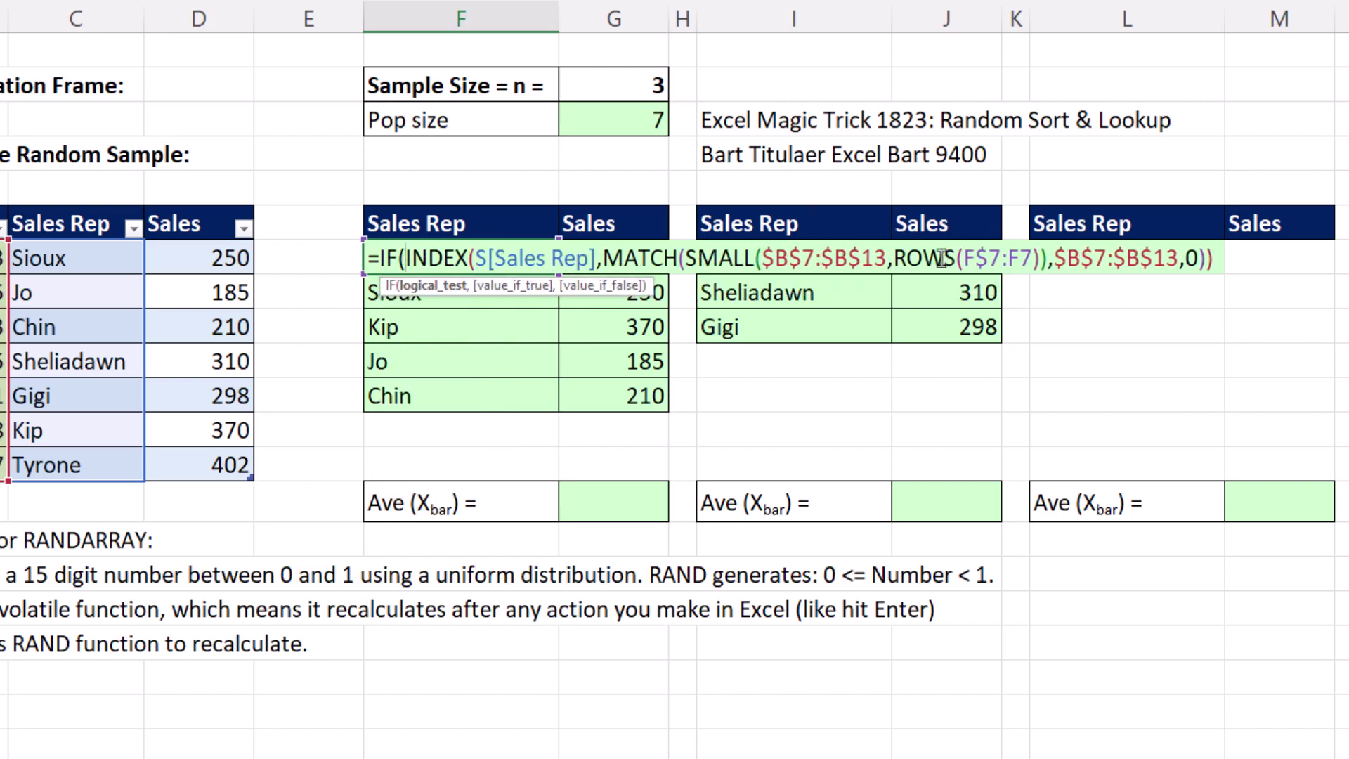
left_click(776, 285)
key("ctrl+c")
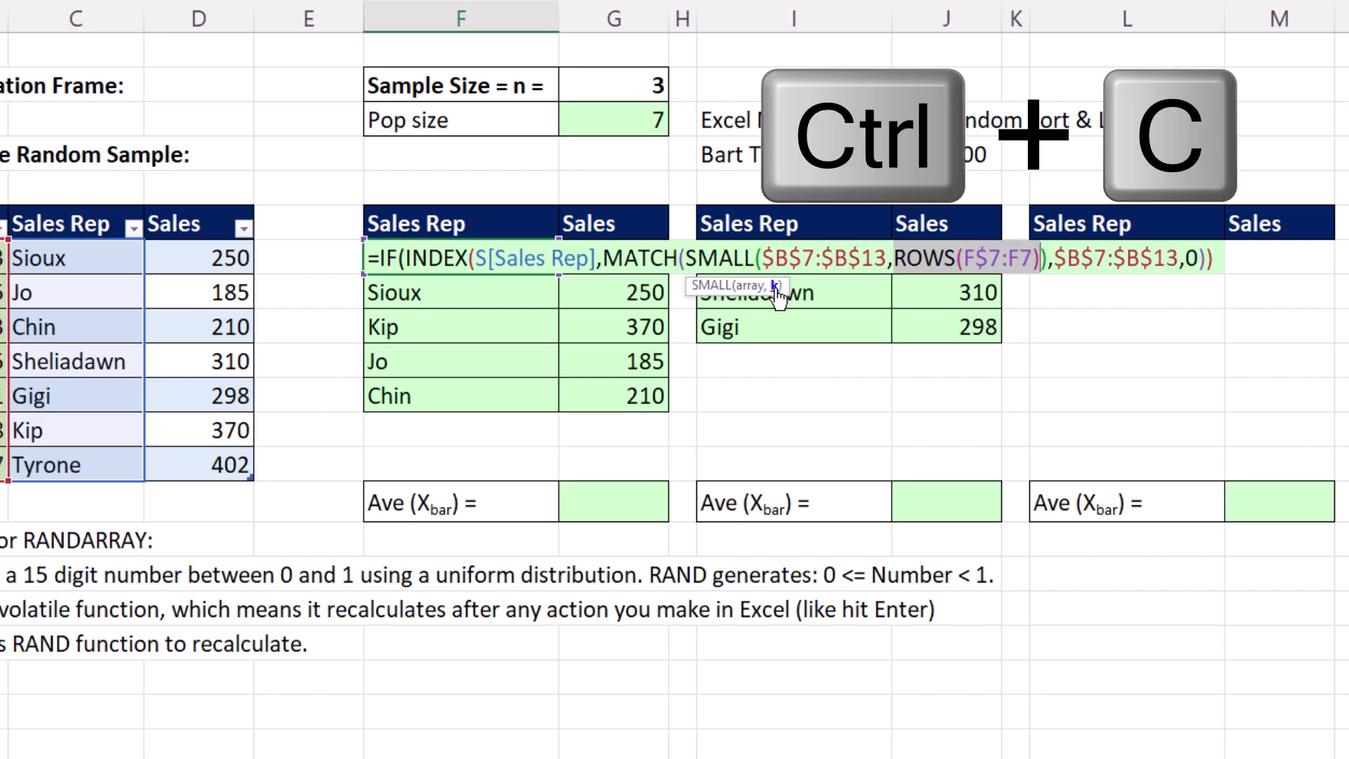
left_click(406, 260)
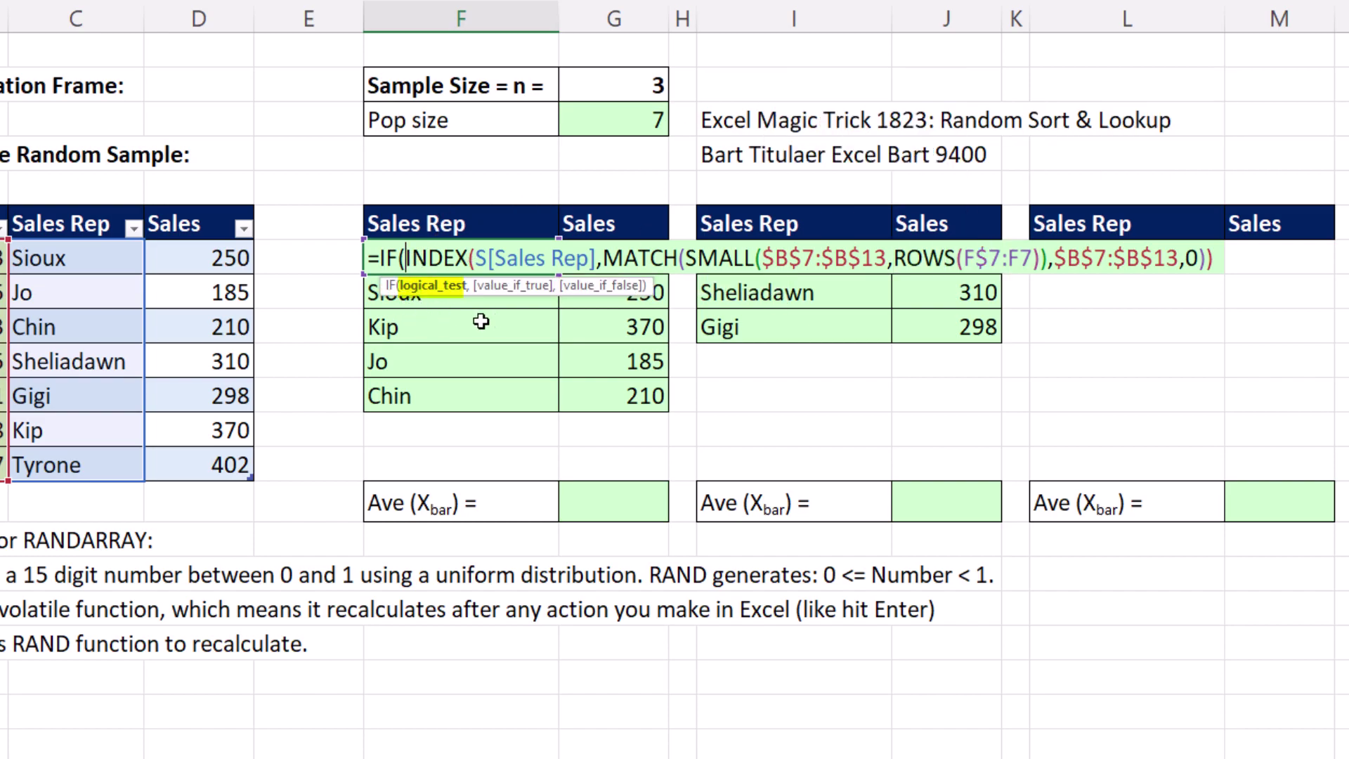
key("ctrl+v")
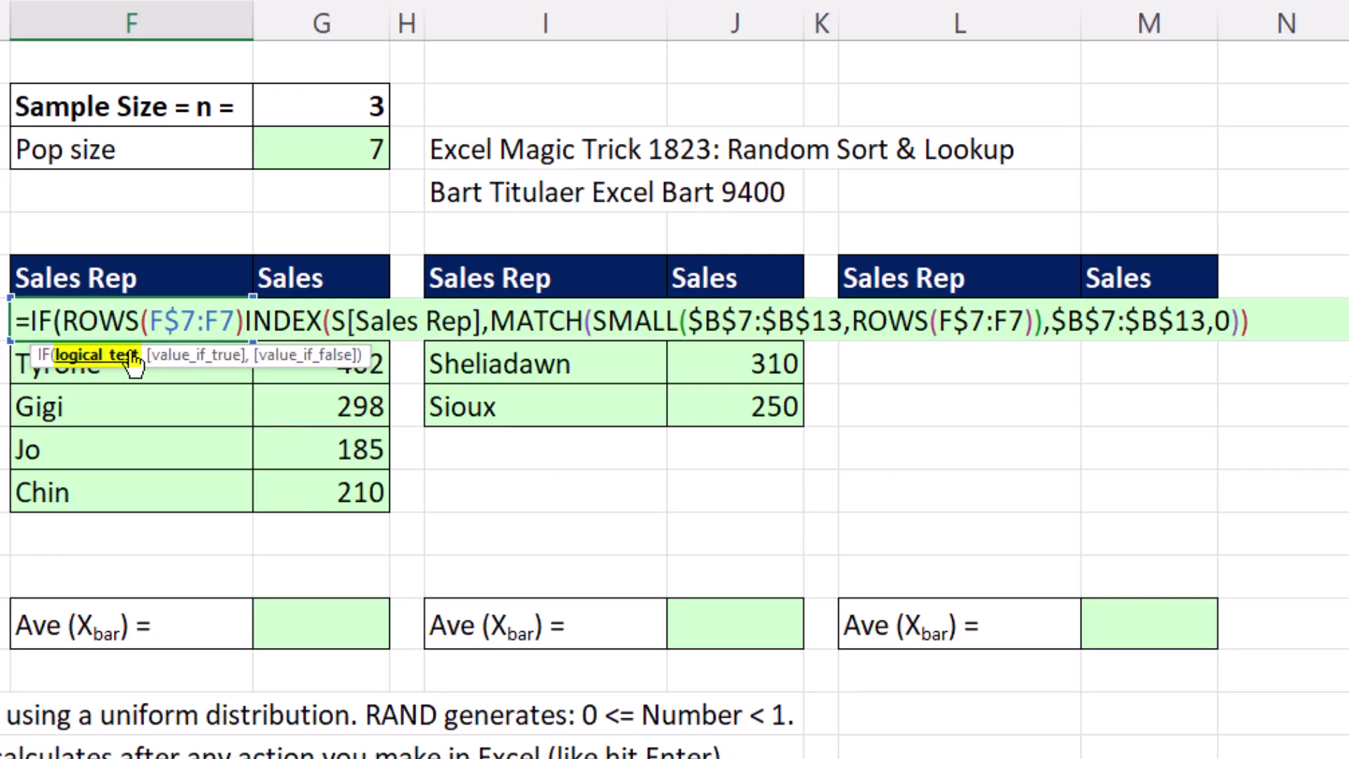
type(">")
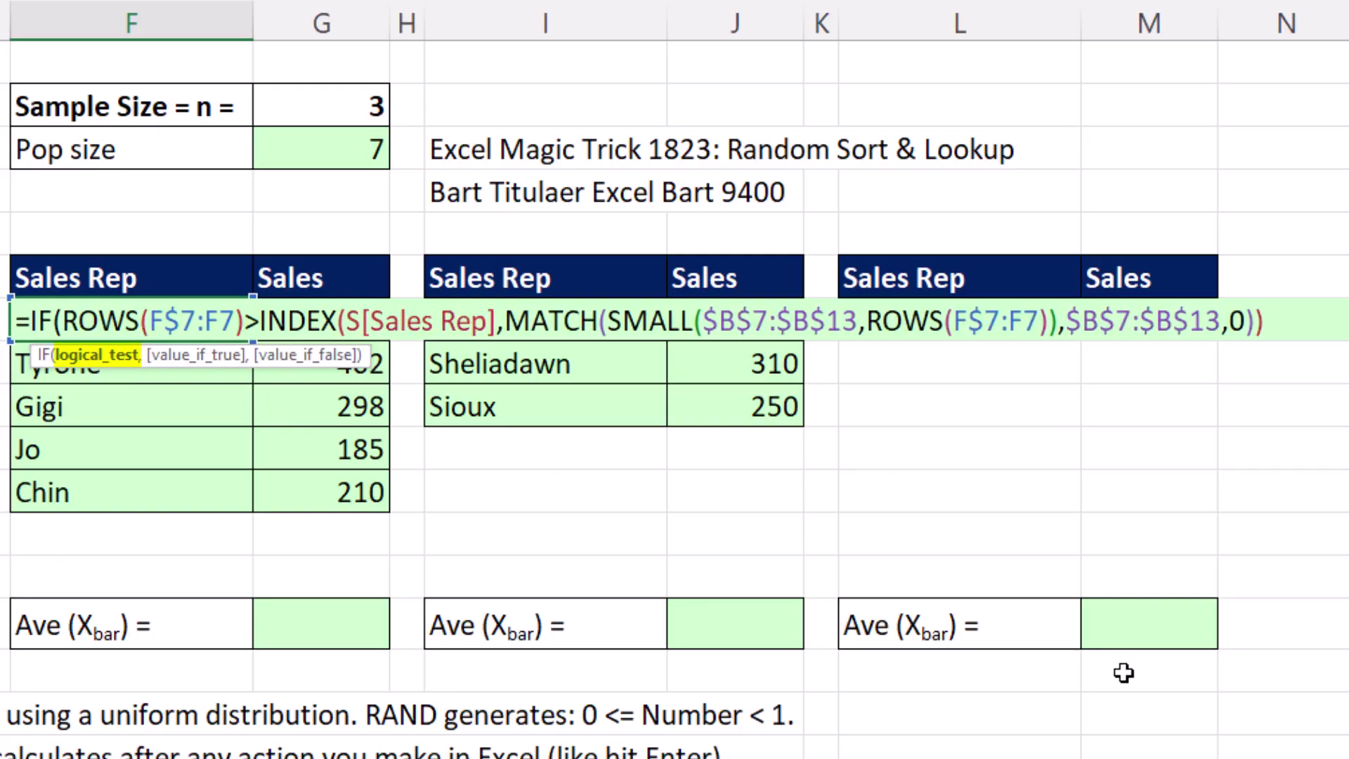
left_click(353, 105)
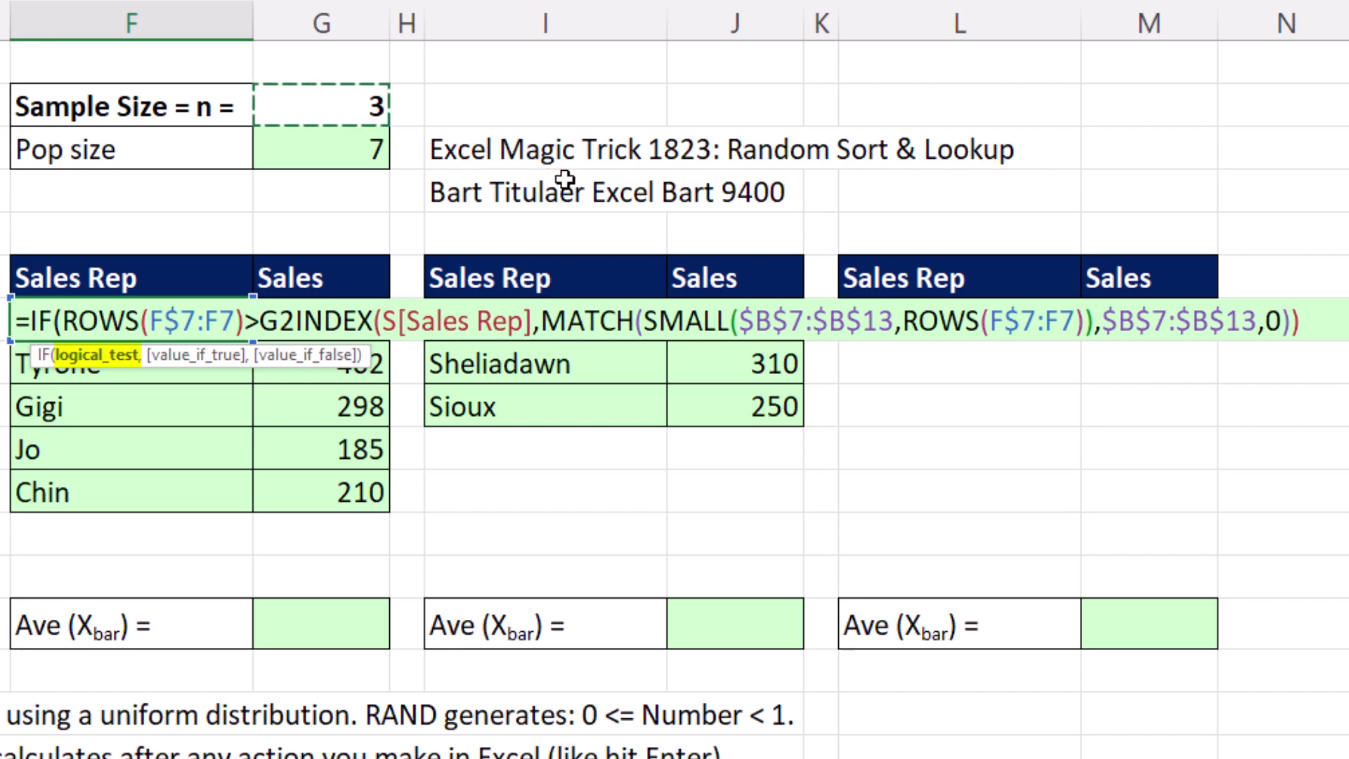
type(",")
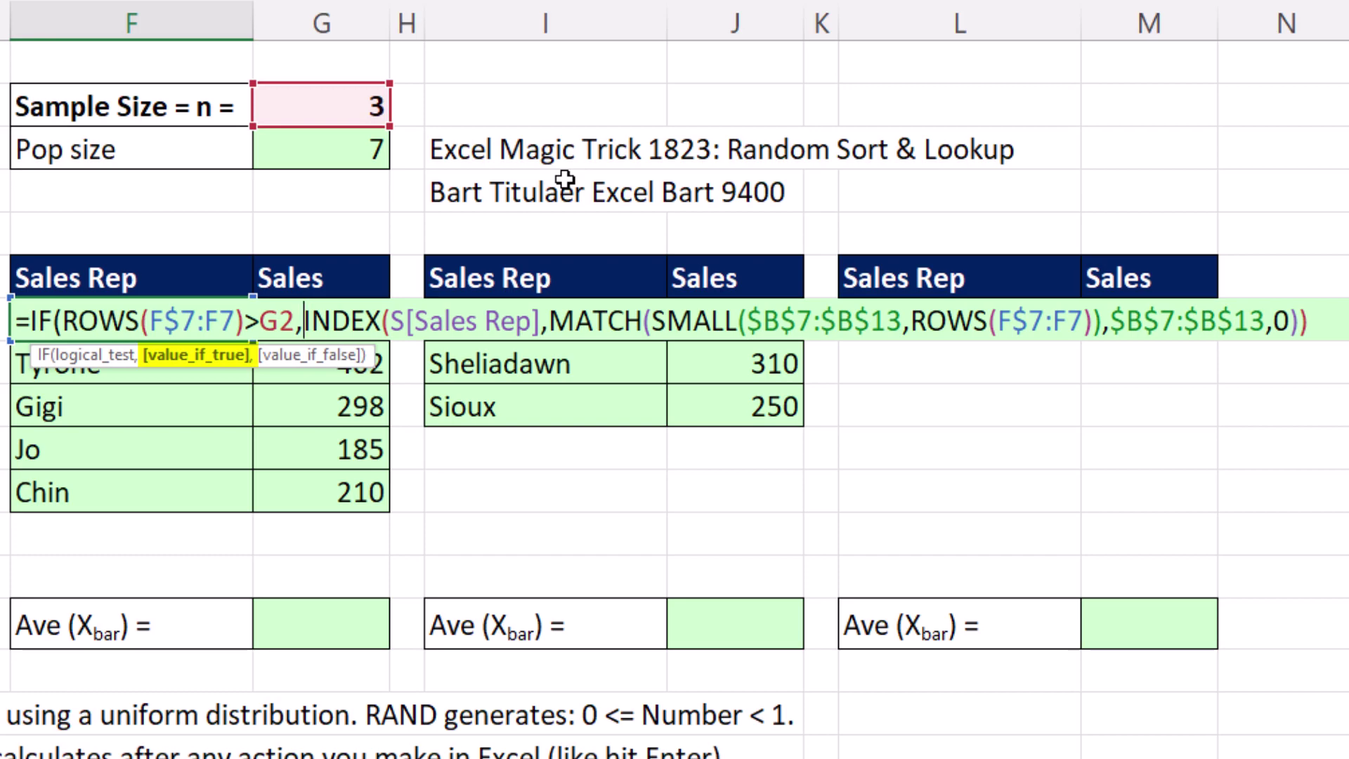
type("\"\"")
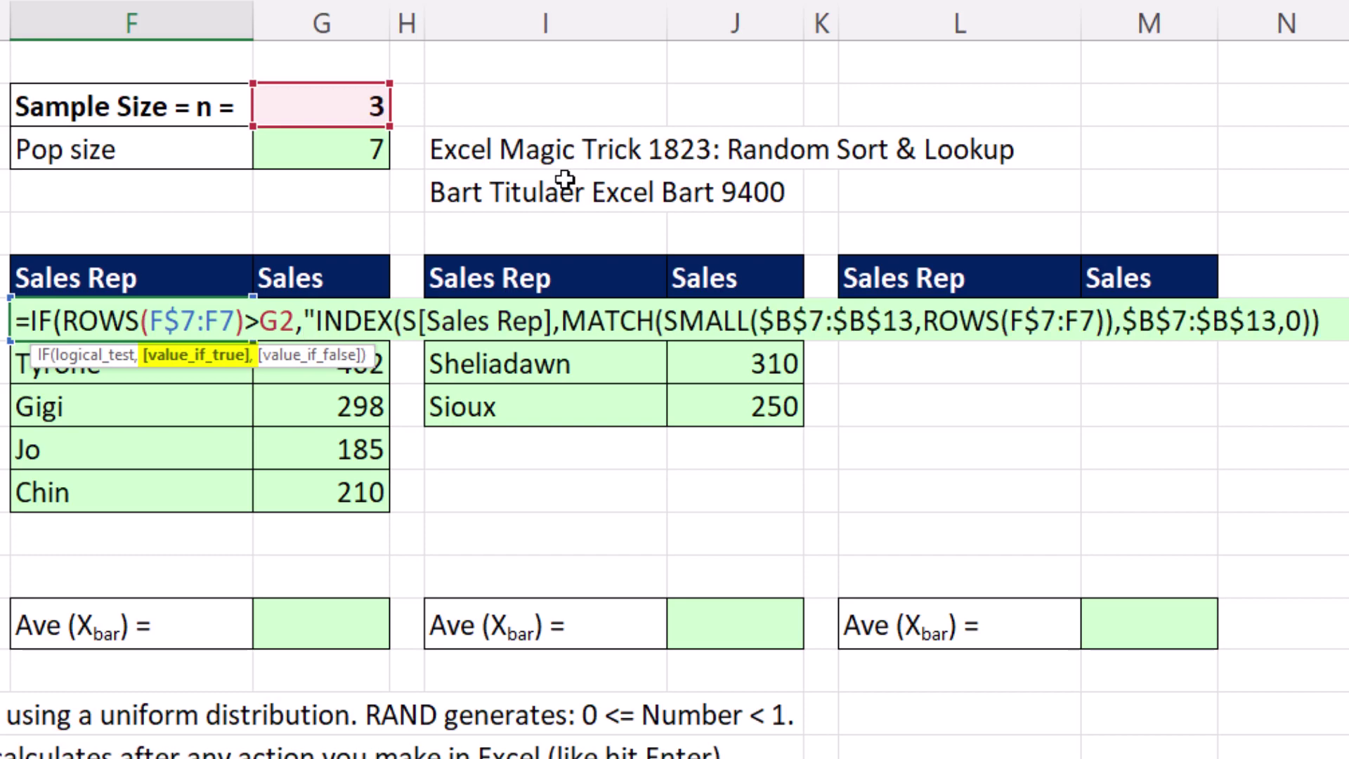
type(",")
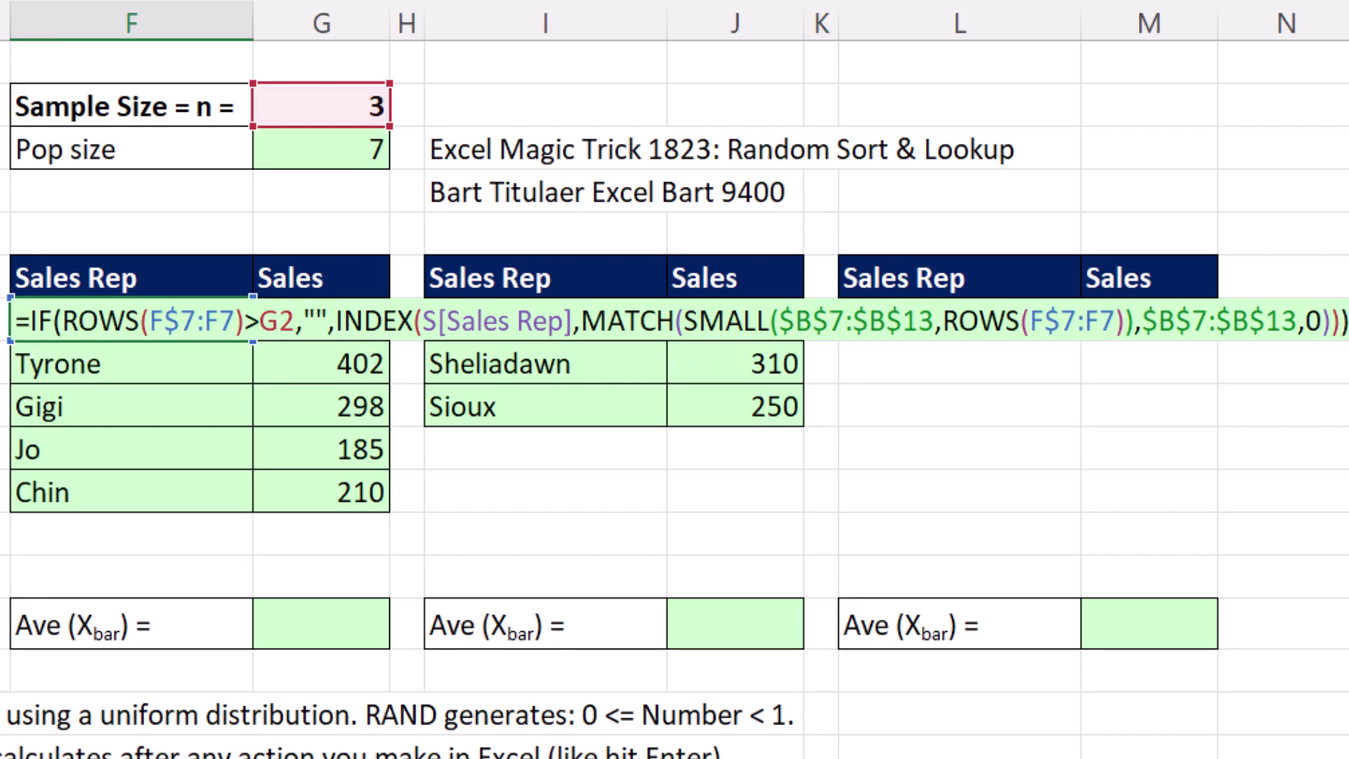
key("ctrl+Return")
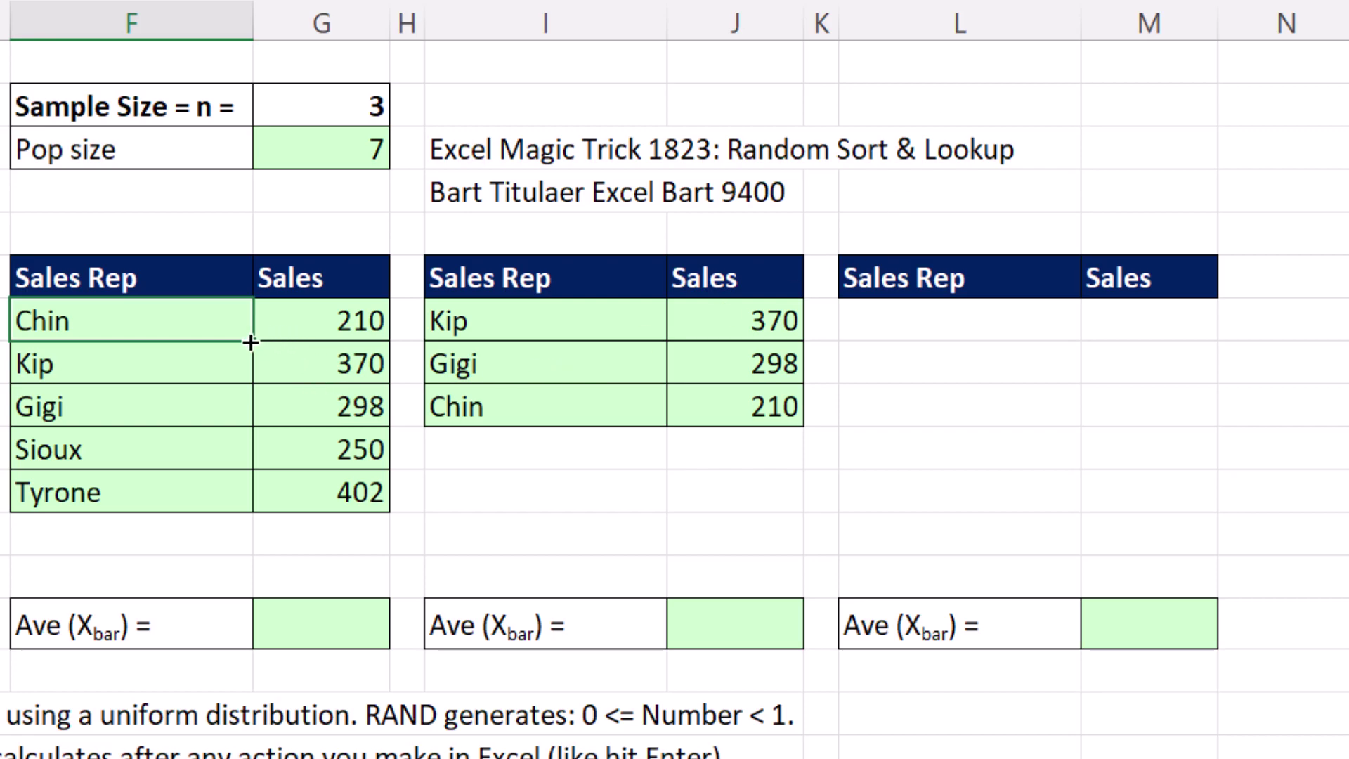
Step: Undo the fill and change F7's sample-size reference to absolute $G$2
left_click(284, 337, "shift")
key("ctrl+z")
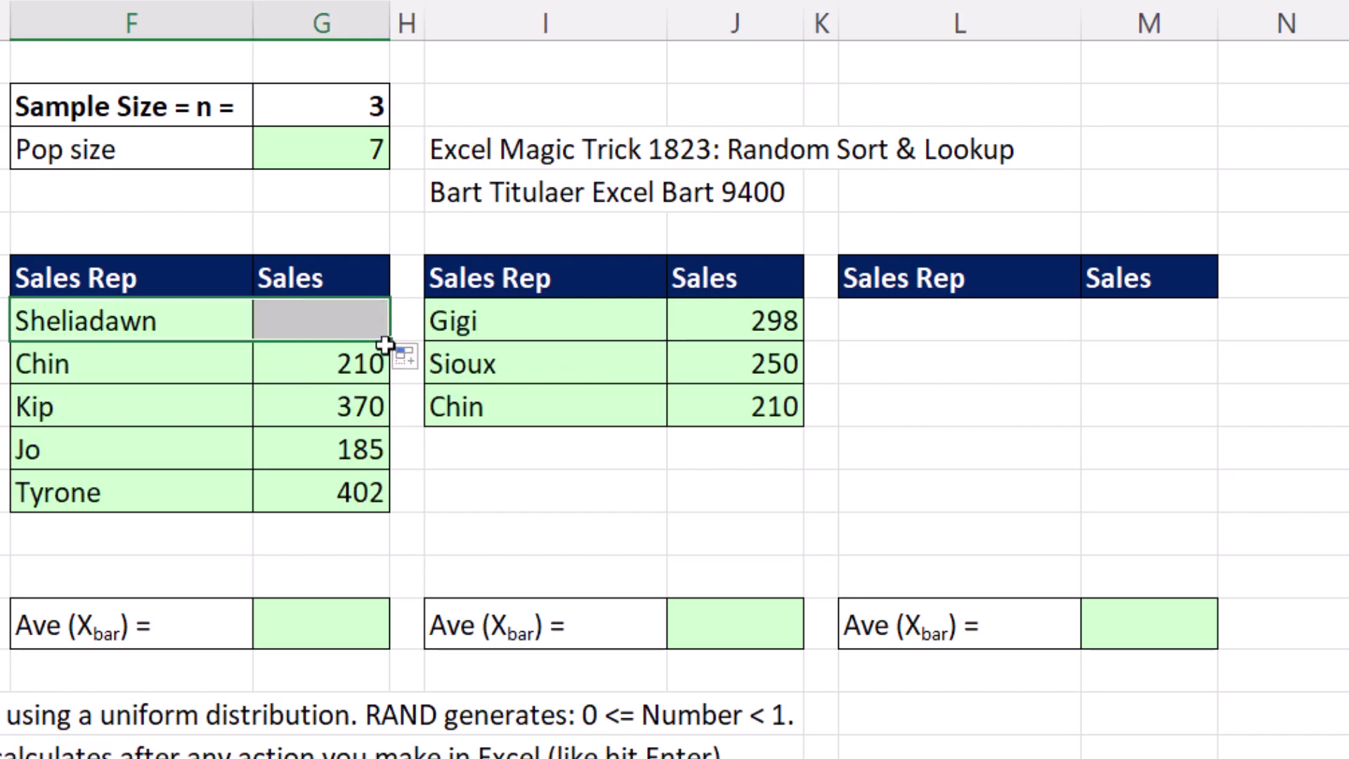
key("ctrl+z")
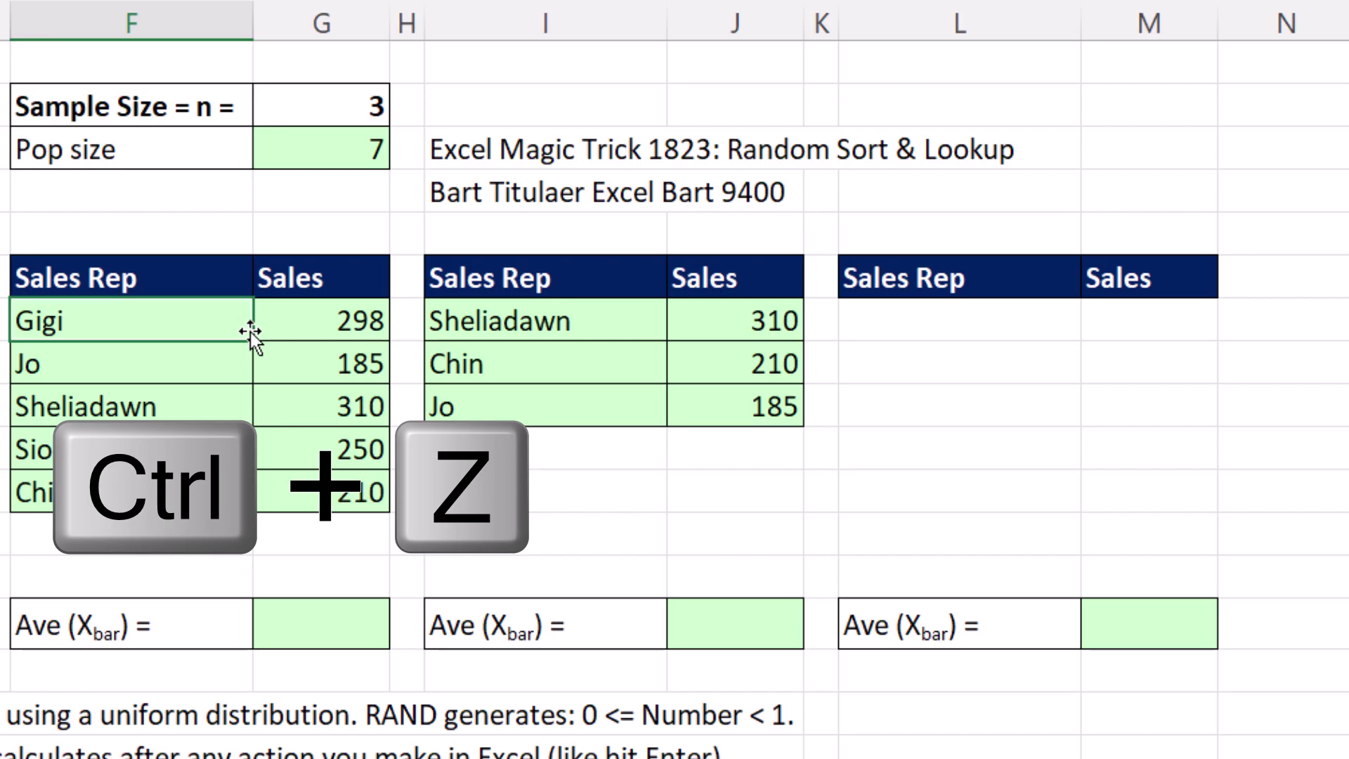
key("F2")
left_click(281, 321)
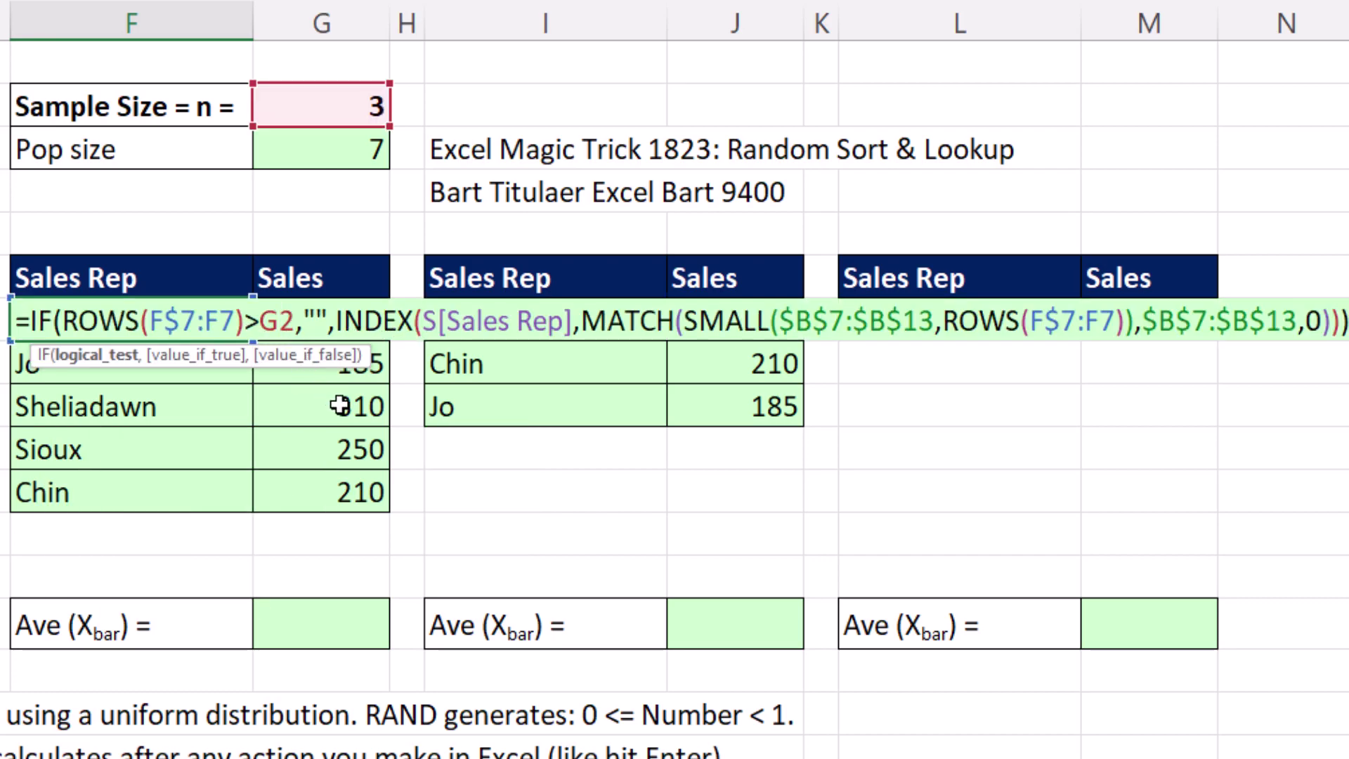
key("F4")
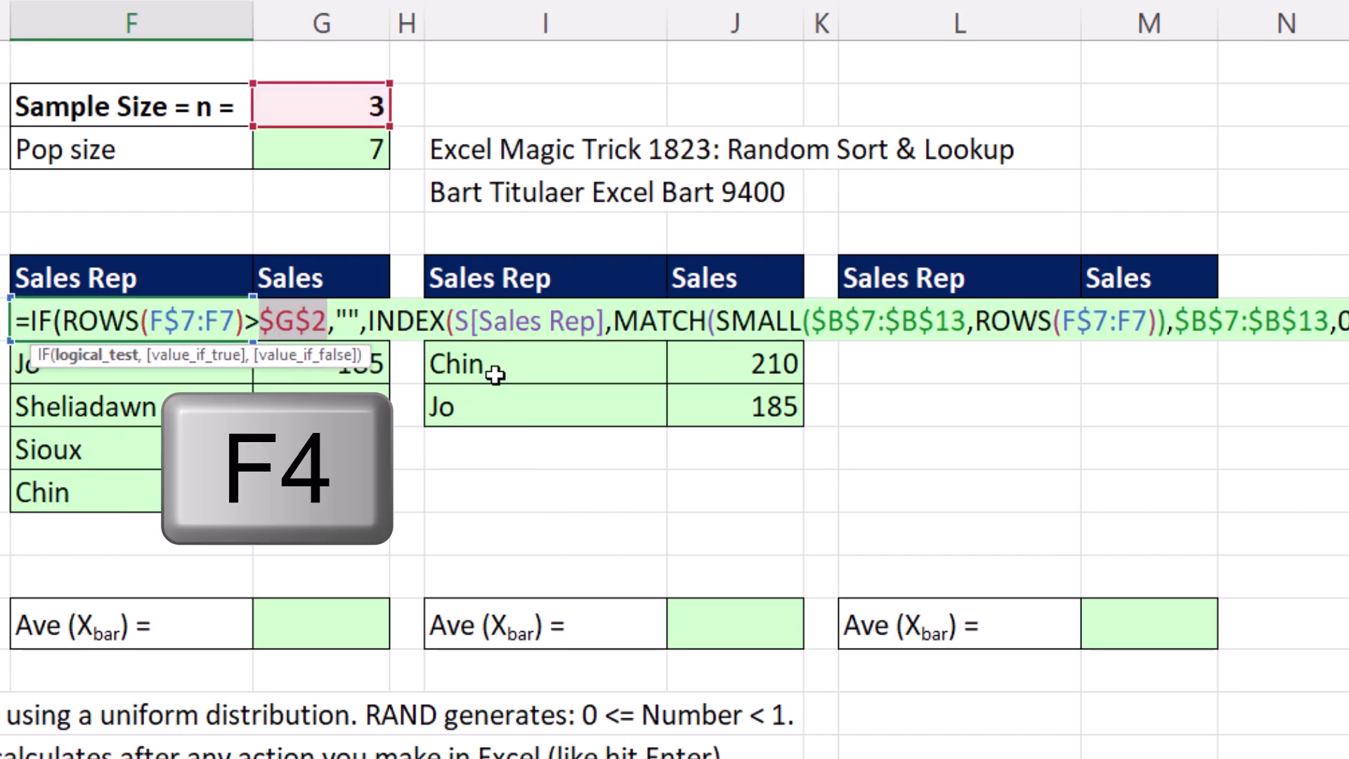
key("ctrl+Return")
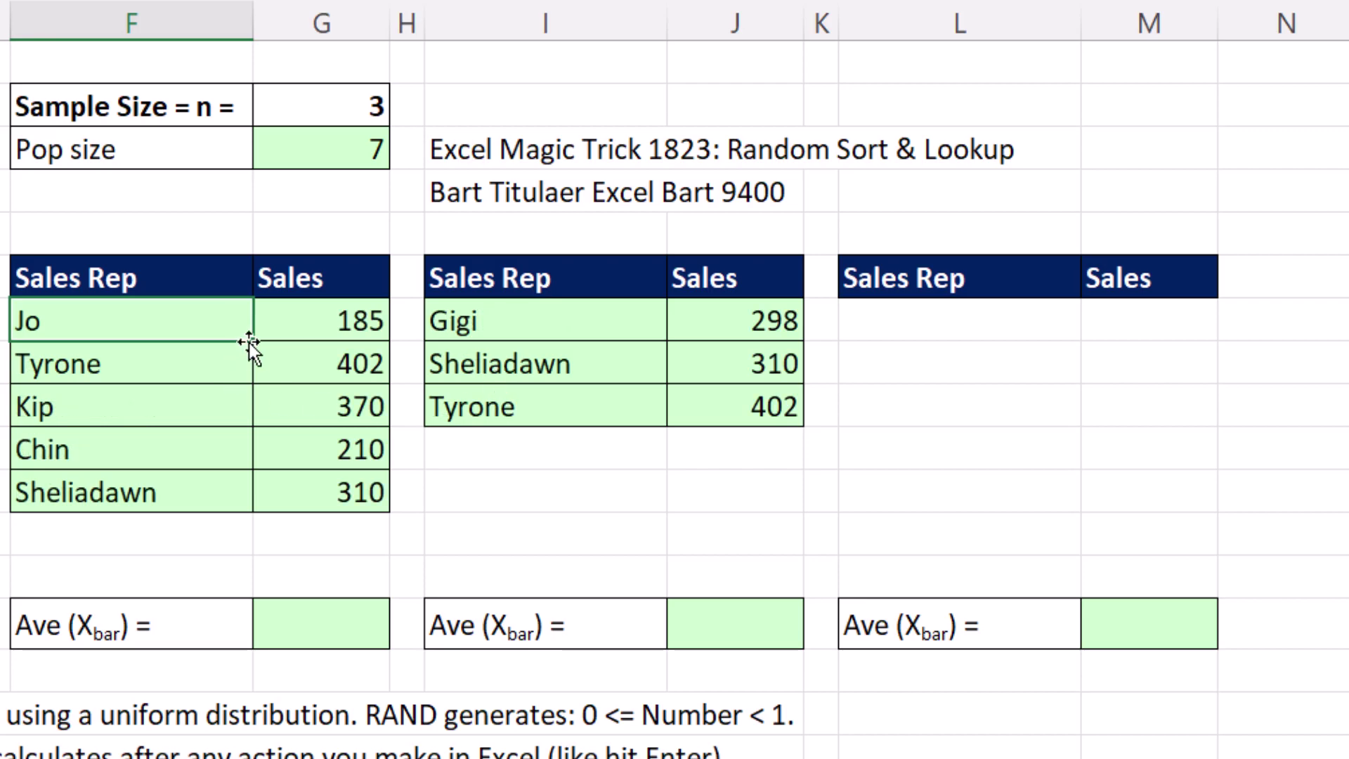
Step: Fill F7's formula across to G7 and down to row 11, then inspect G11's formula
left_click_drag(251, 342, 385, 344)
double_click(389, 341)
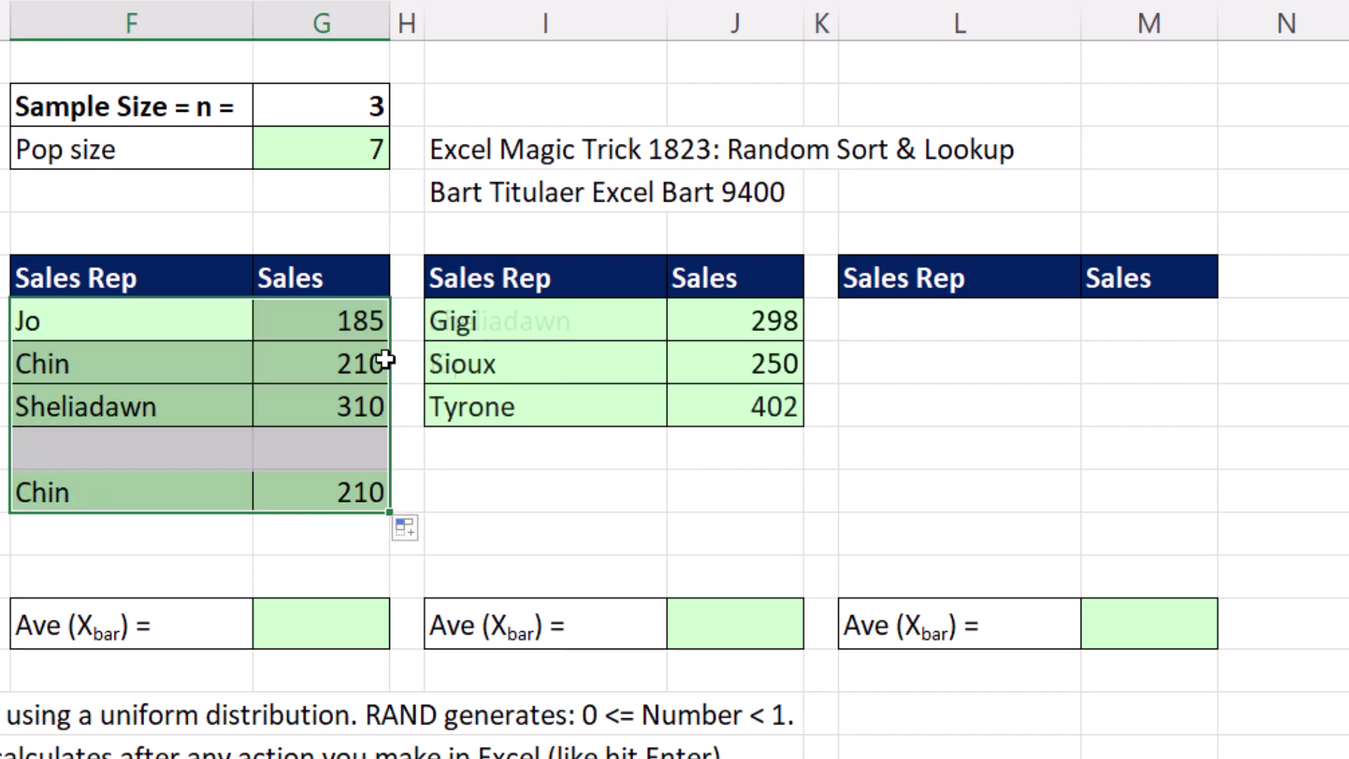
left_click(352, 493)
key("F2")
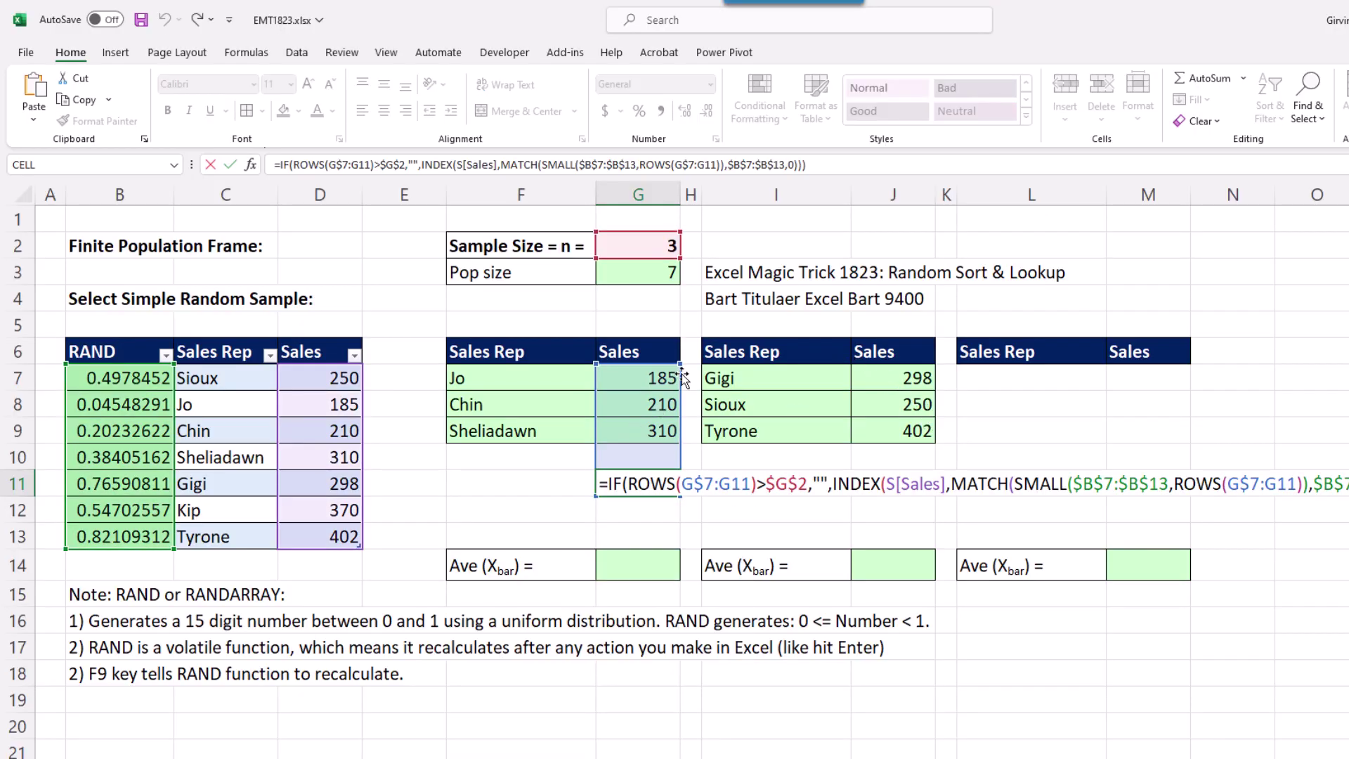
key("Escape")
left_click(638, 246)
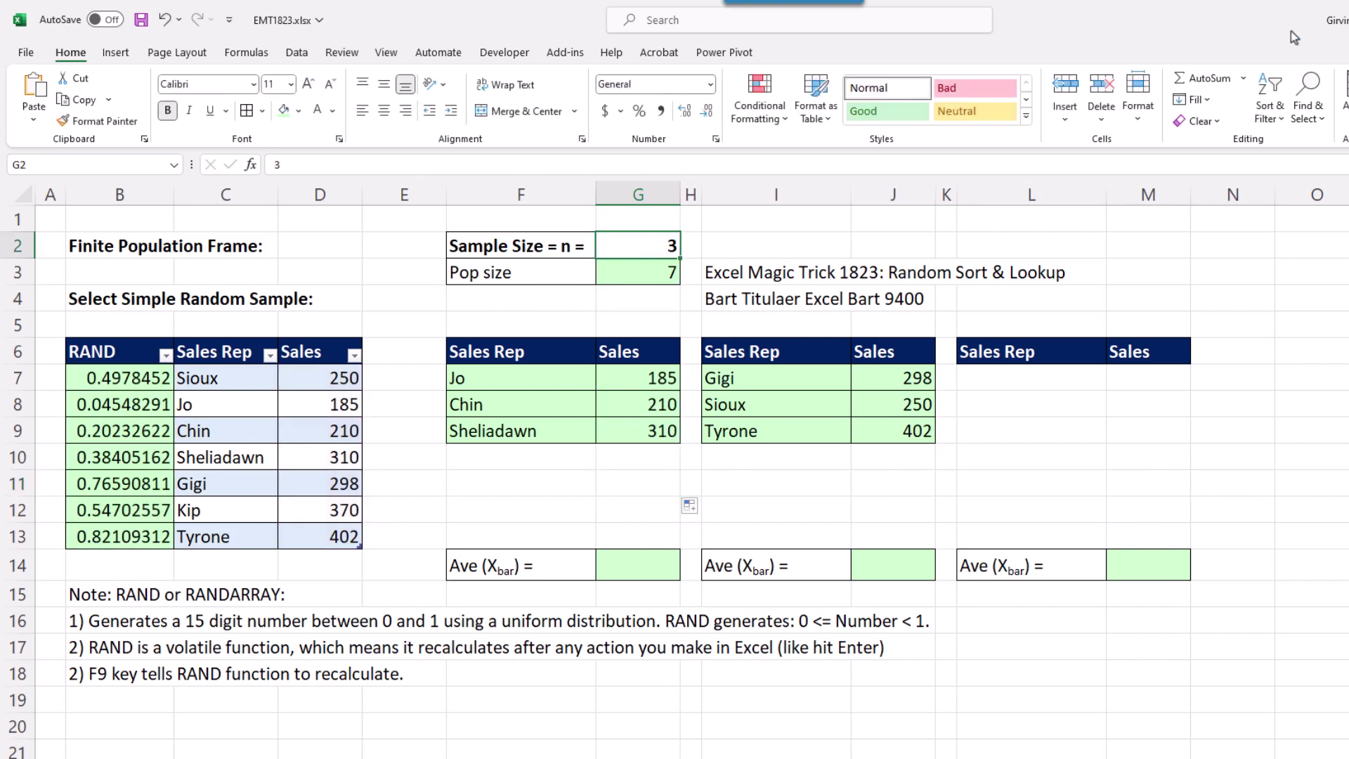
Step: Change the sample size in G2 to 4, then to 5
type("4")
key("ctrl+Return")
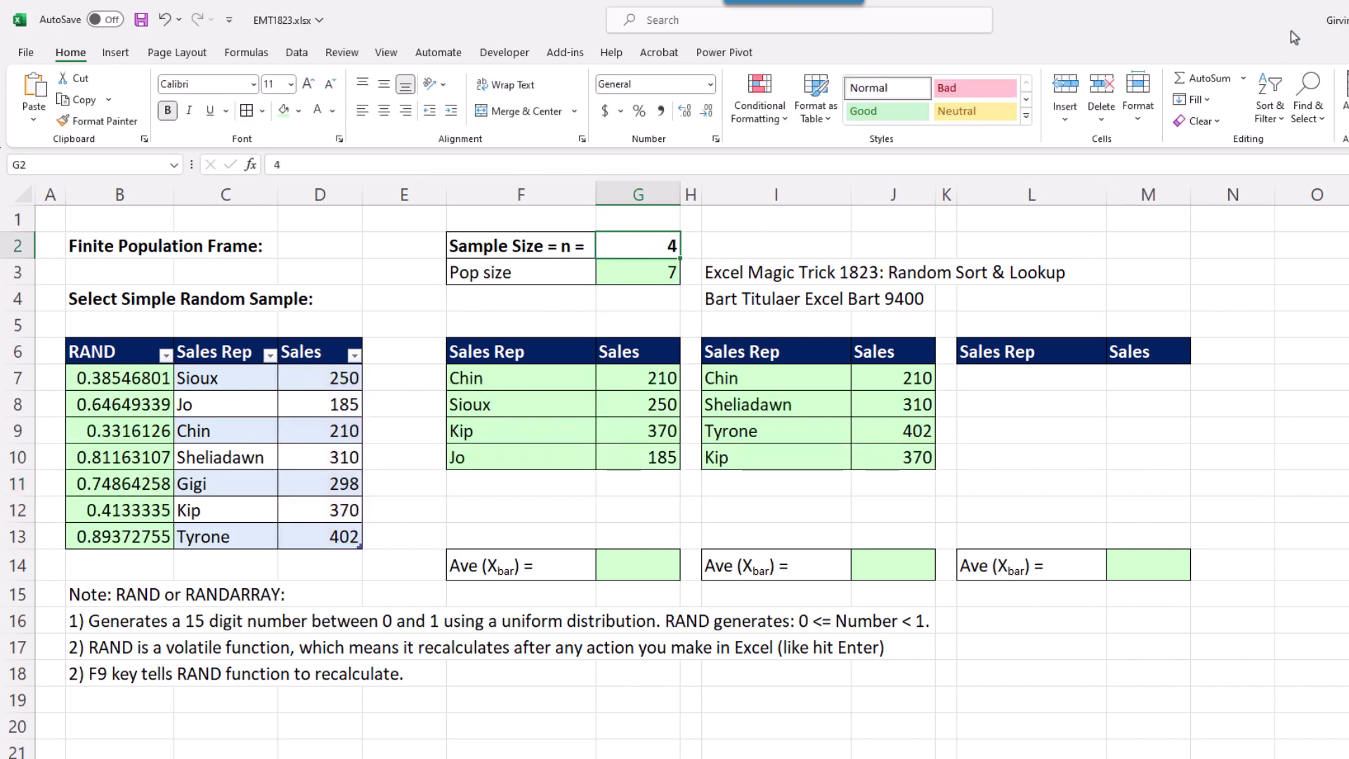
type("5")
key("ctrl+Return")
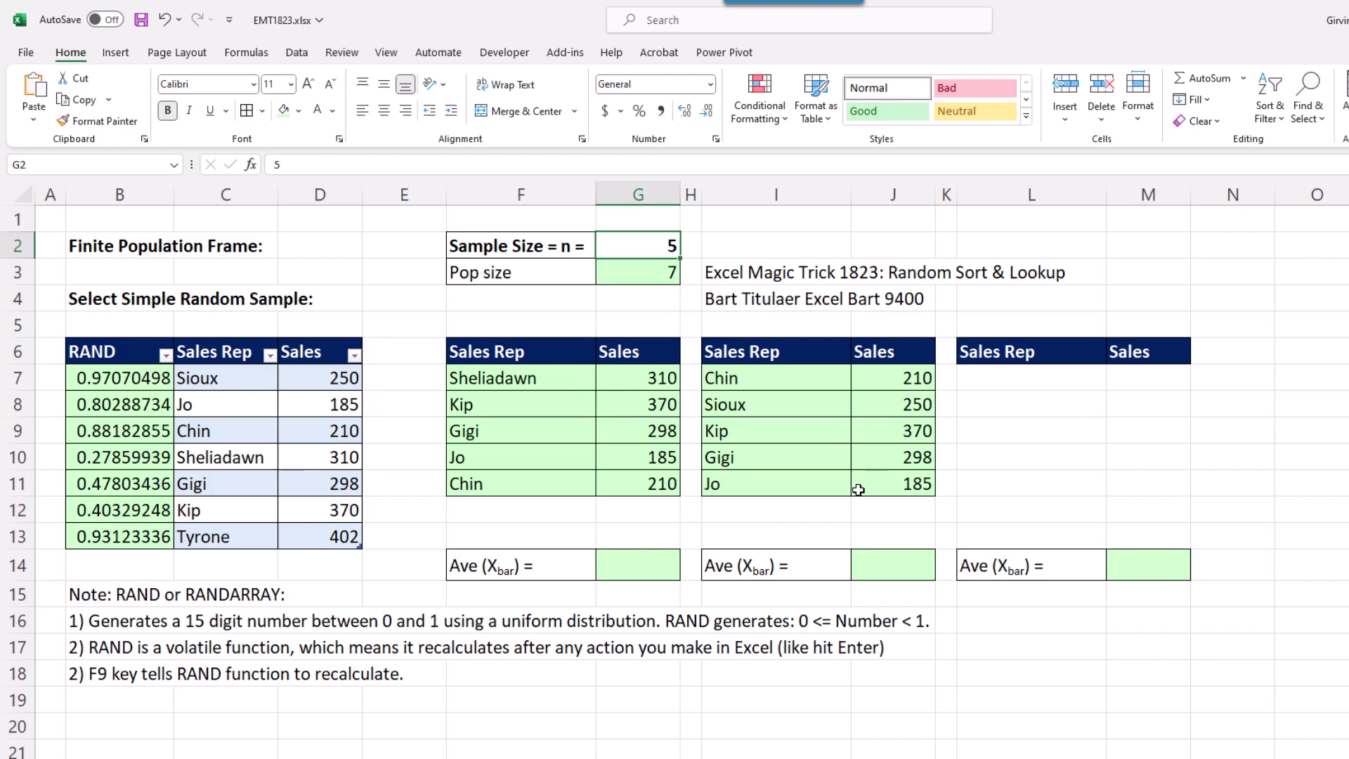
Step: Add sample means =AVERAGE(G7:G11) in G14 and =AVERAGE(J7:J11) in J14
left_click(673, 571)
type("=ave")
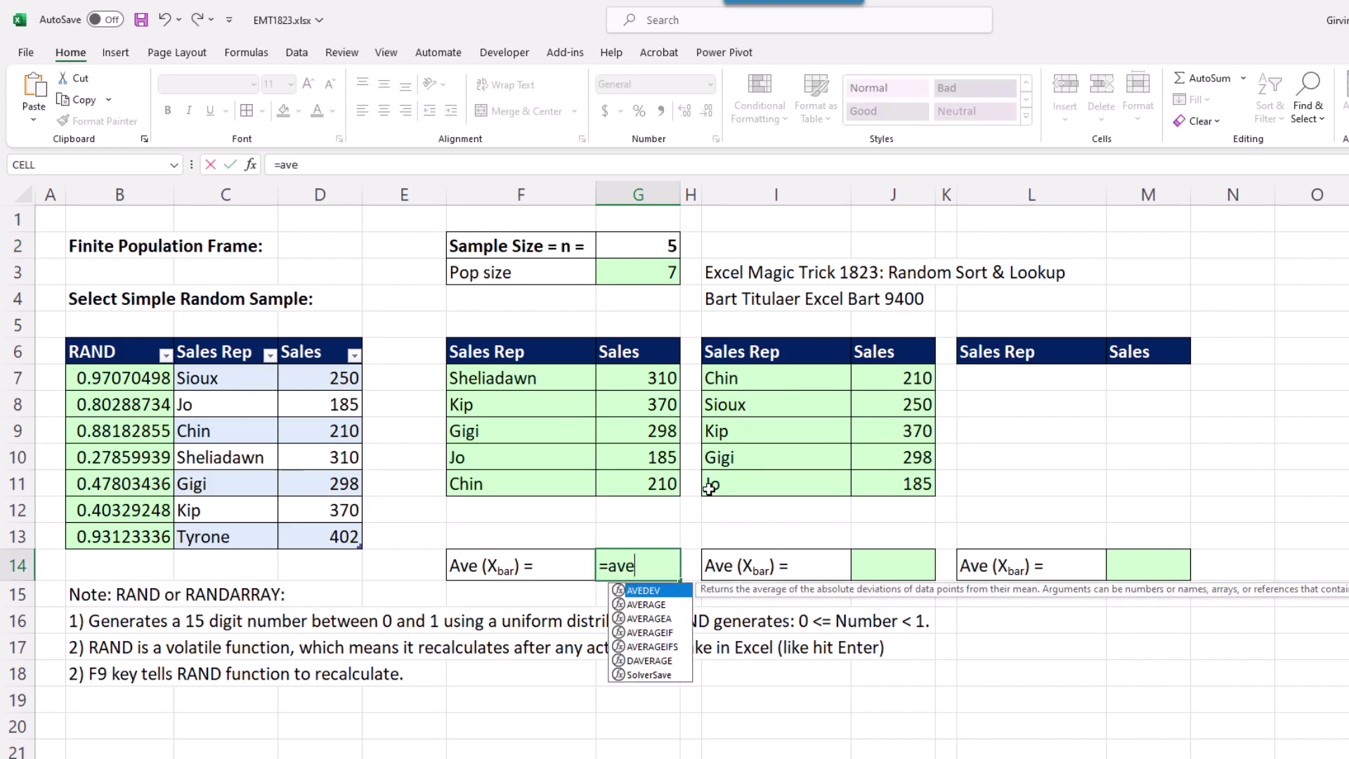
key("Tab")
left_click_drag(631, 373, 646, 485)
key("ctrl+Return")
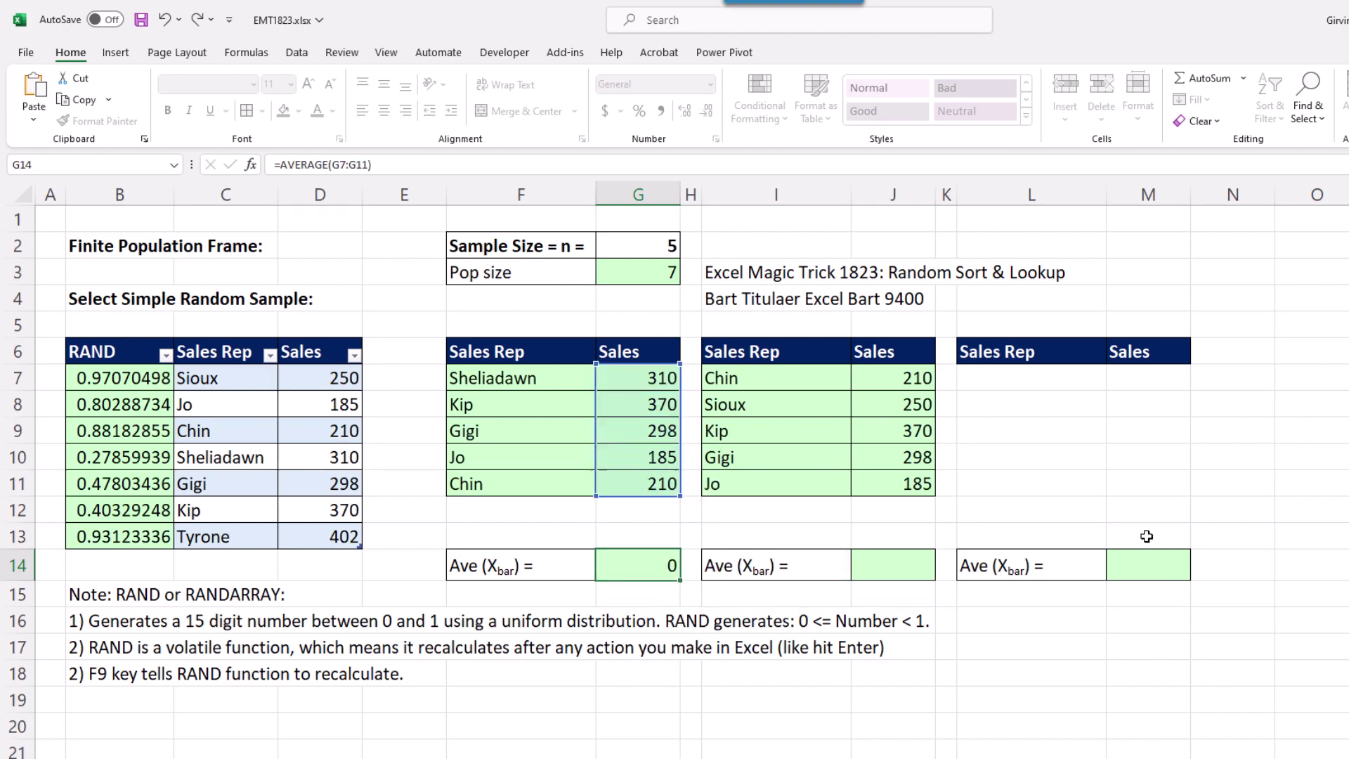
left_click(912, 576)
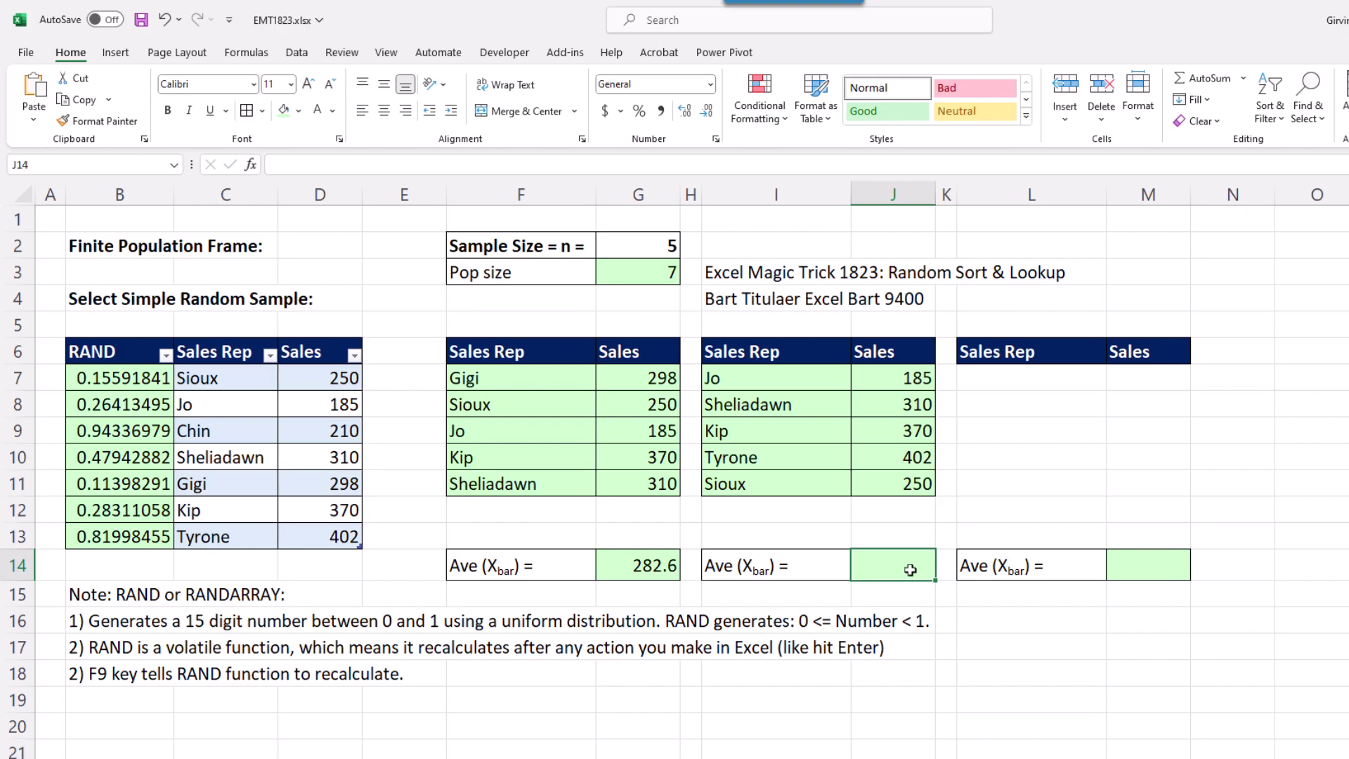
type("=AVERAGE(J7:J11)")
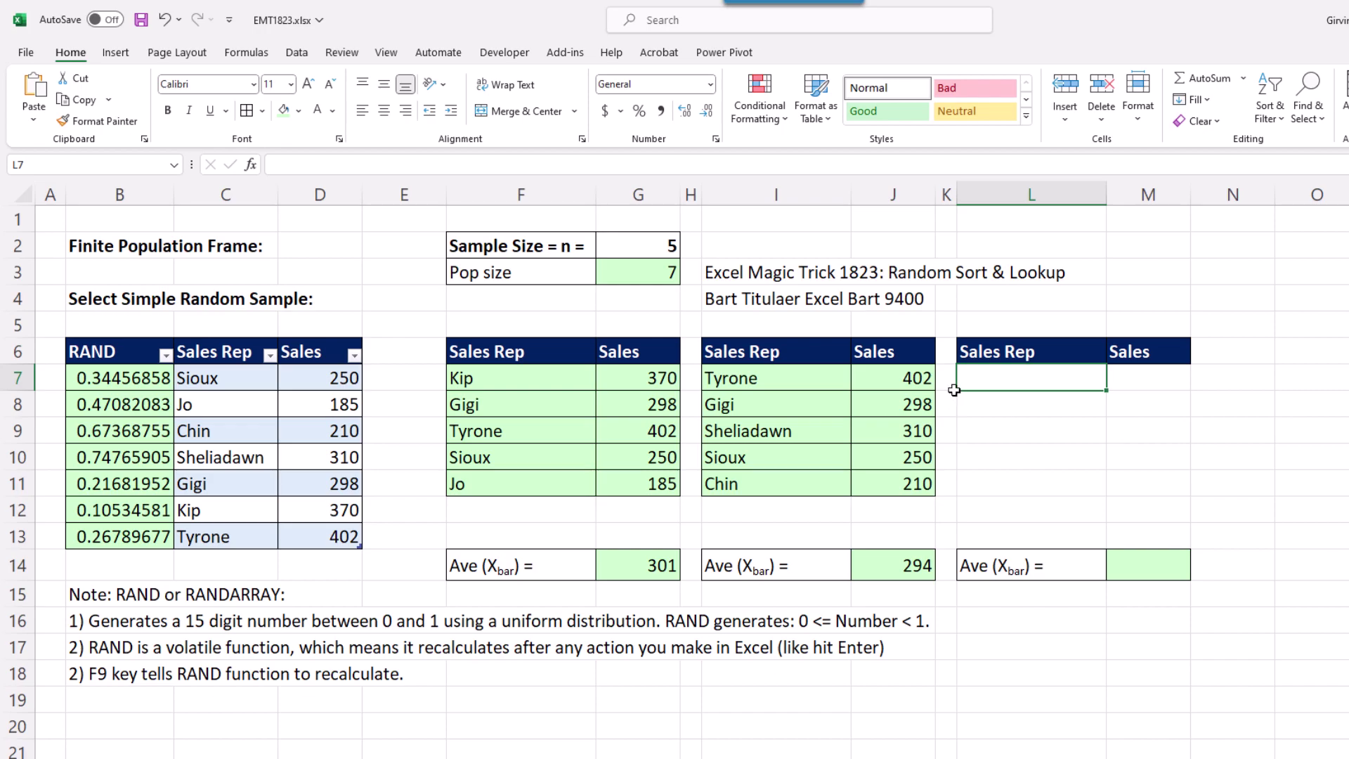
Step: Enter =XMATCH(SMALL(S[RAND],SEQUENCE(G2)),S[RAND]) in L7, spilling row positions 3, 2, 5, 6, 4
type("=")
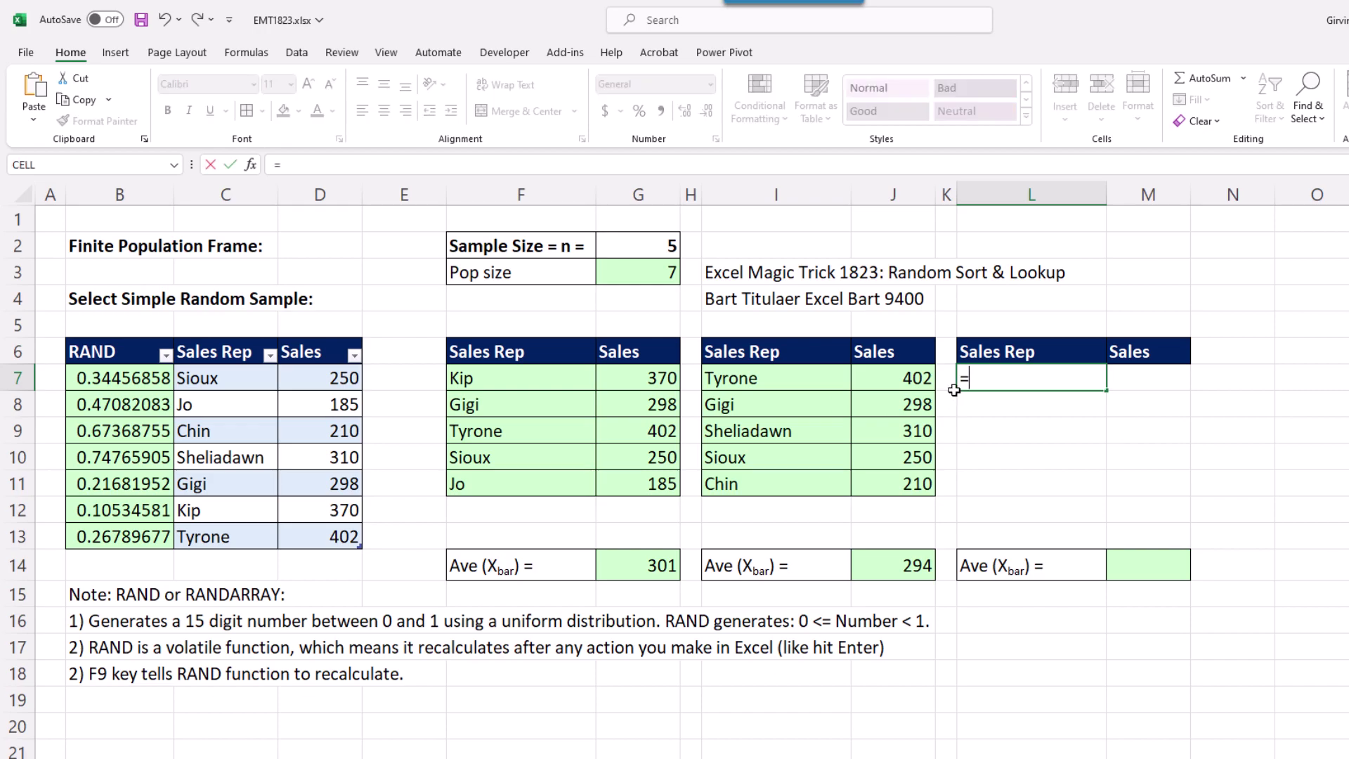
type("xm")
key("Tab")
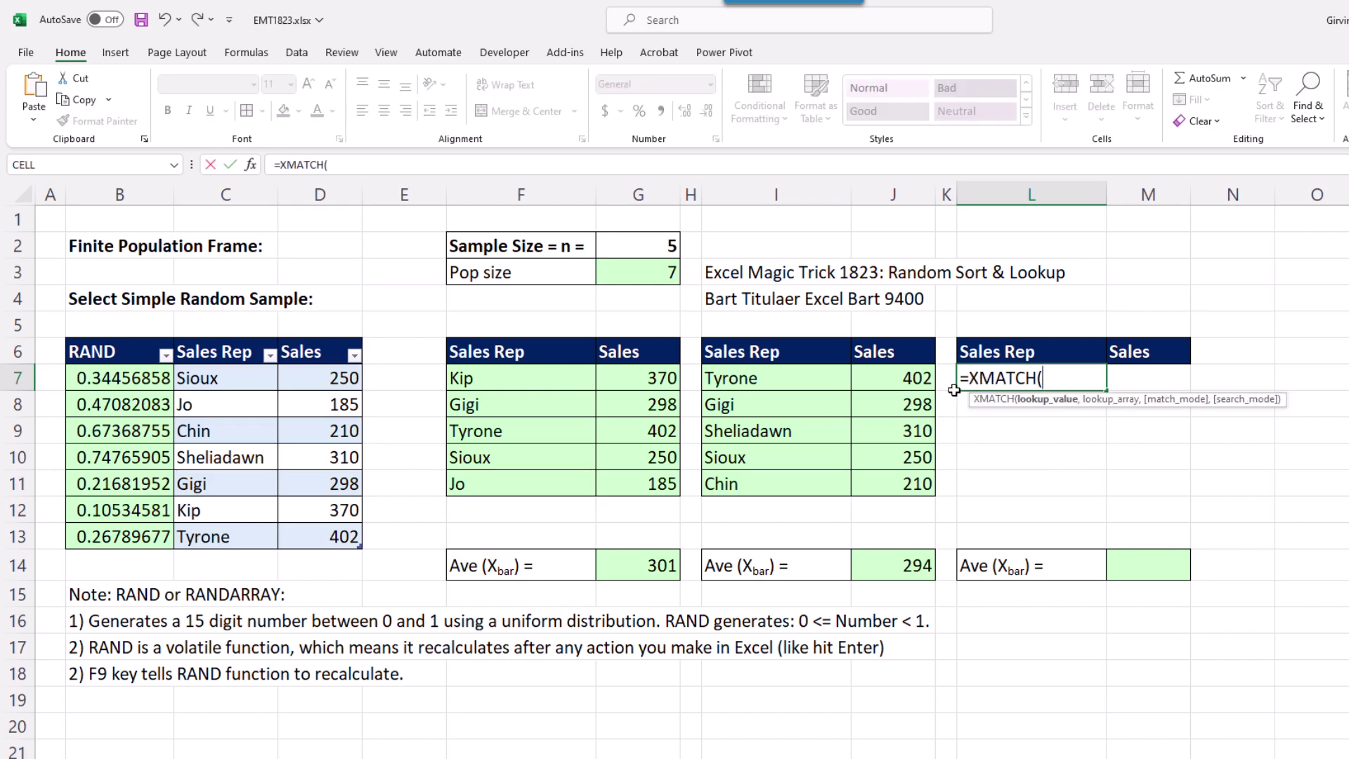
type("sm")
key("Tab")
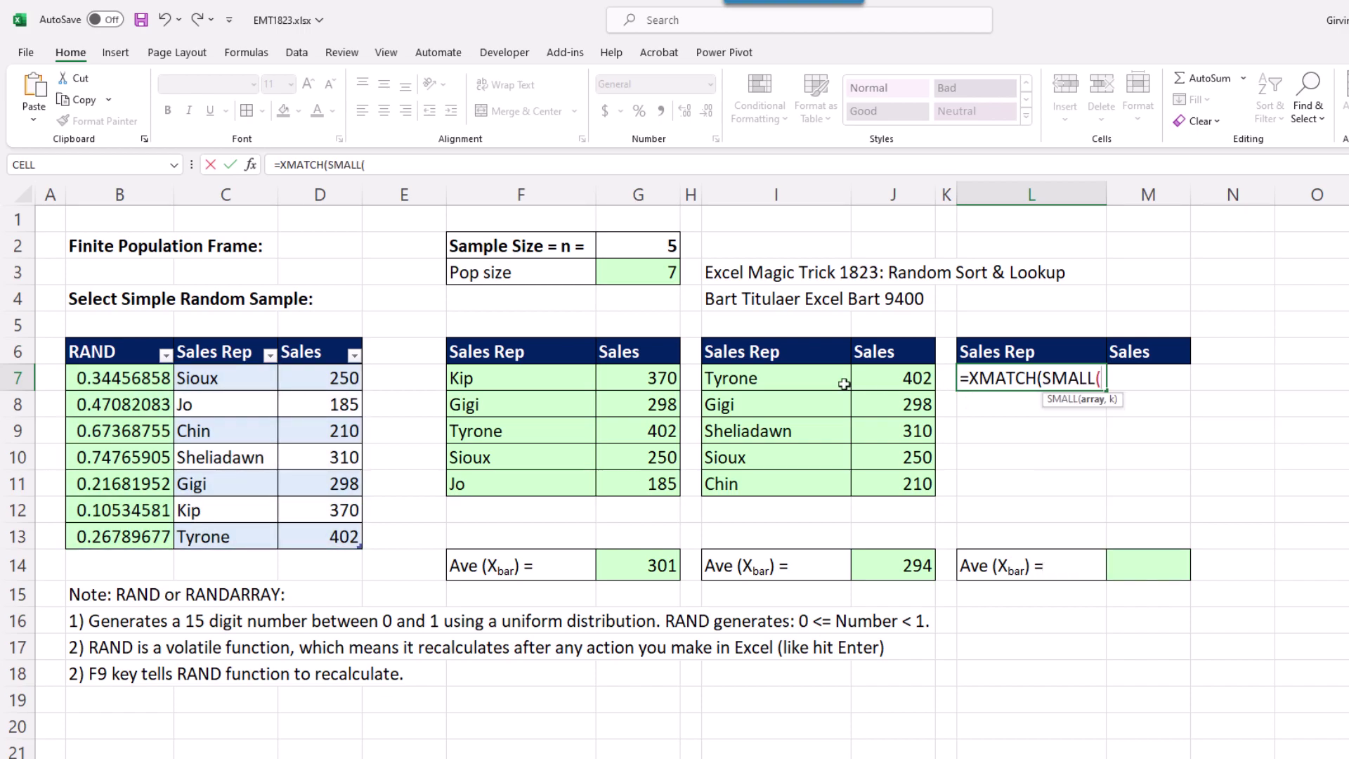
left_click(118, 337)
type(",")
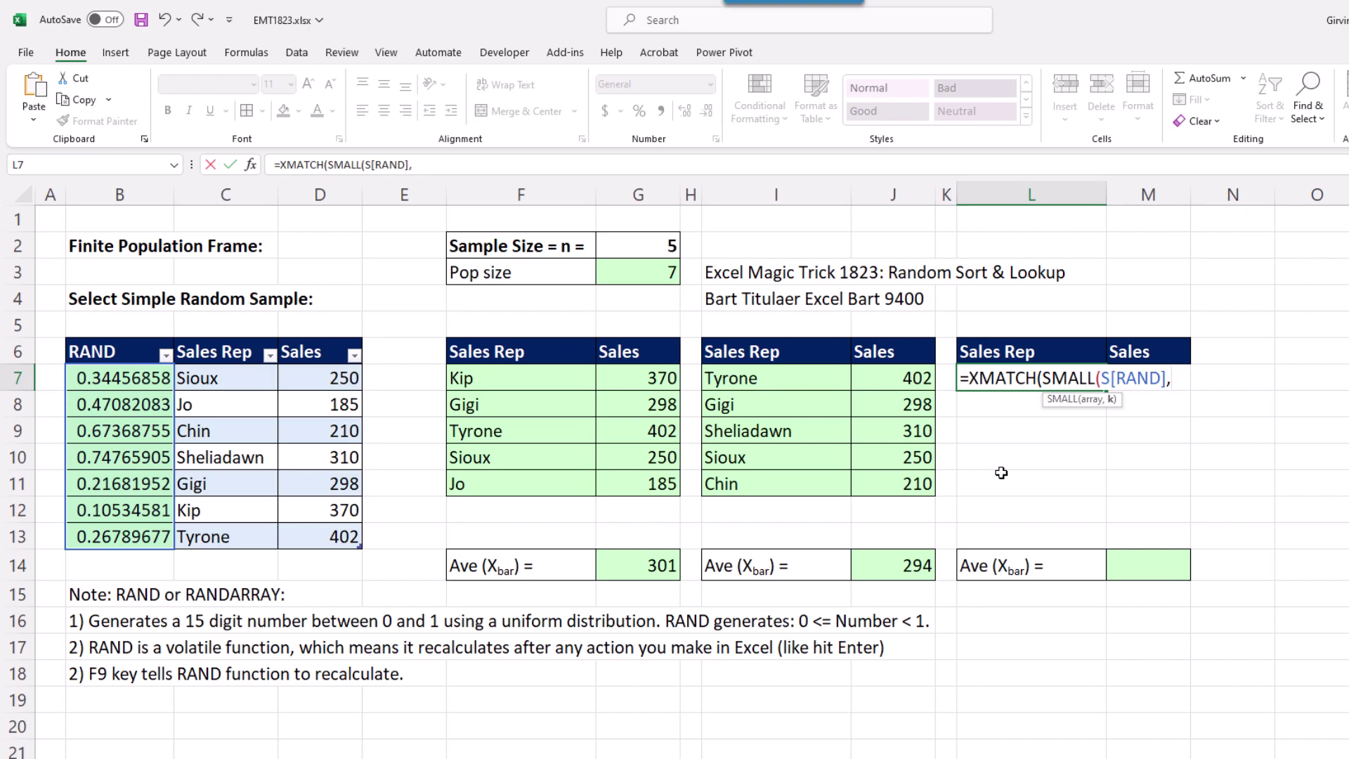
type("seq")
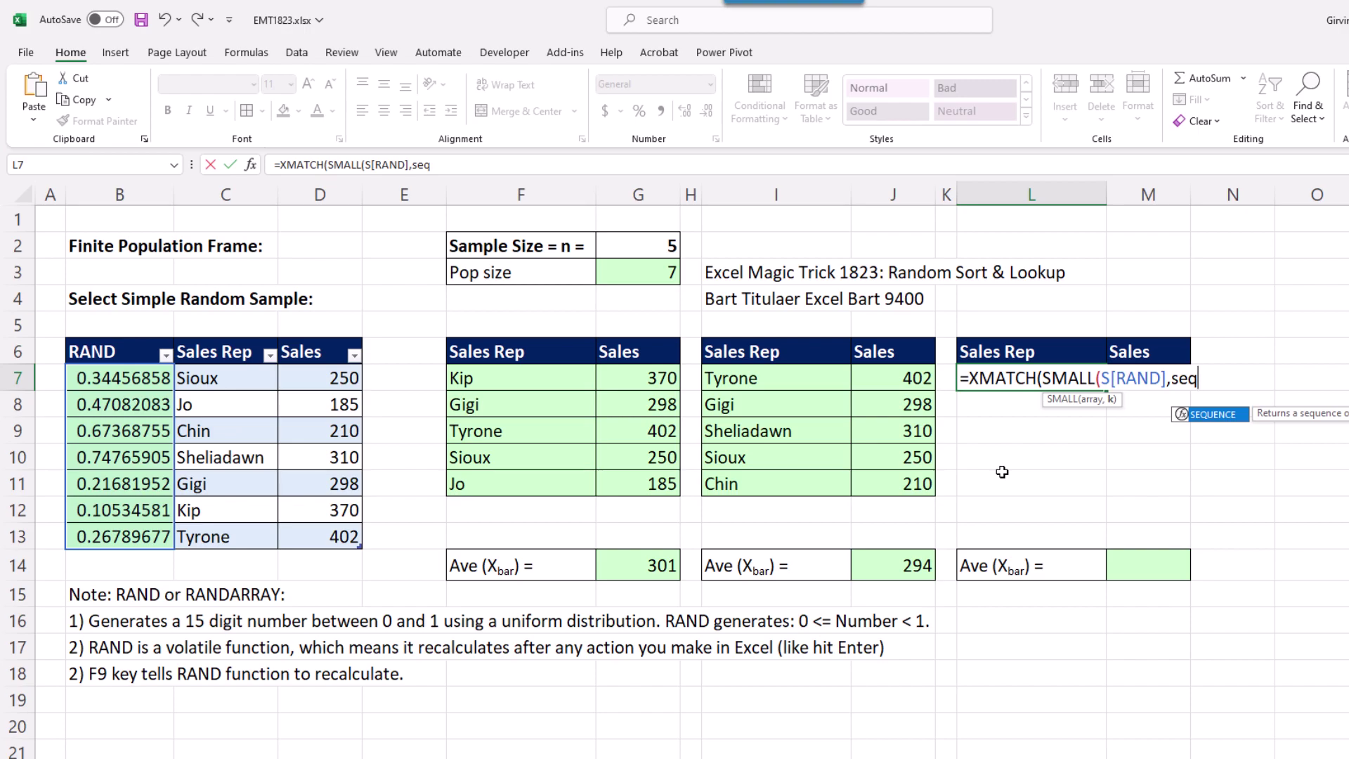
key("Tab")
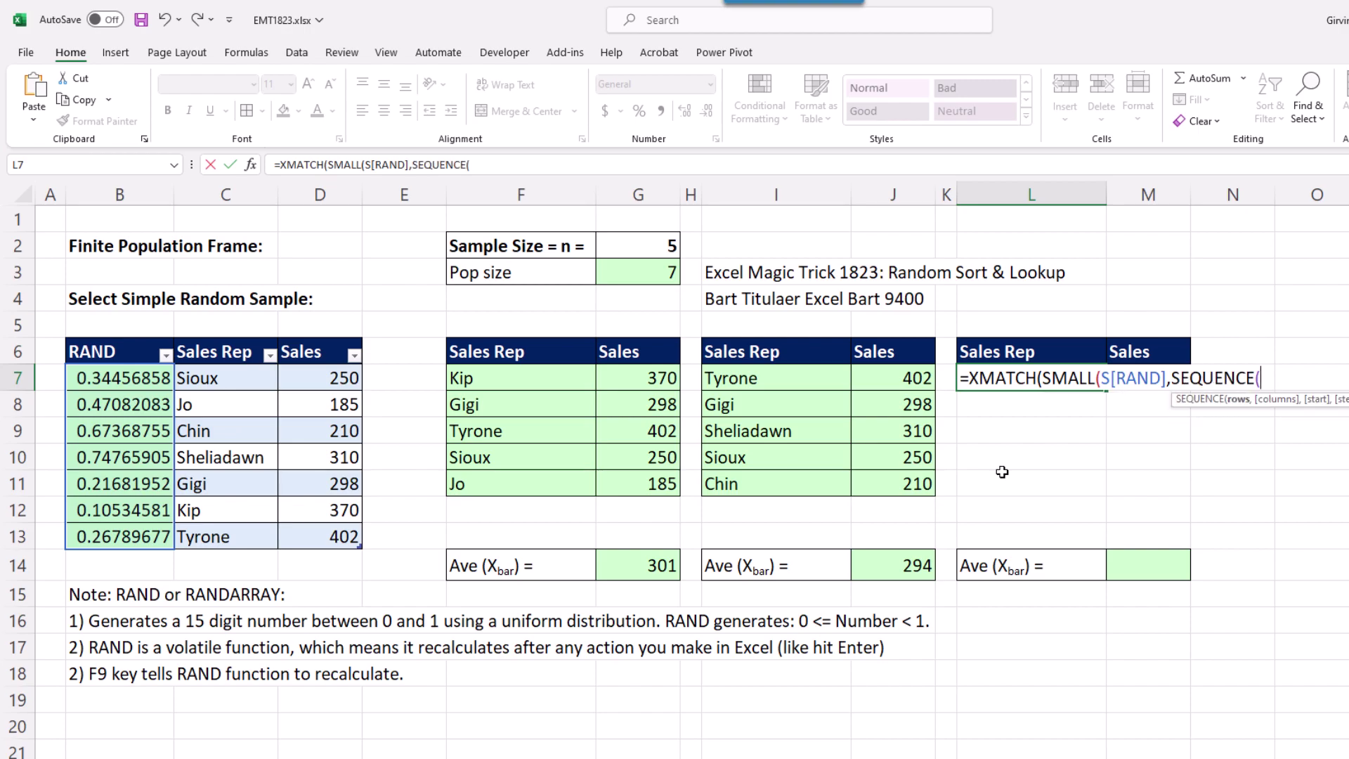
left_click(621, 254)
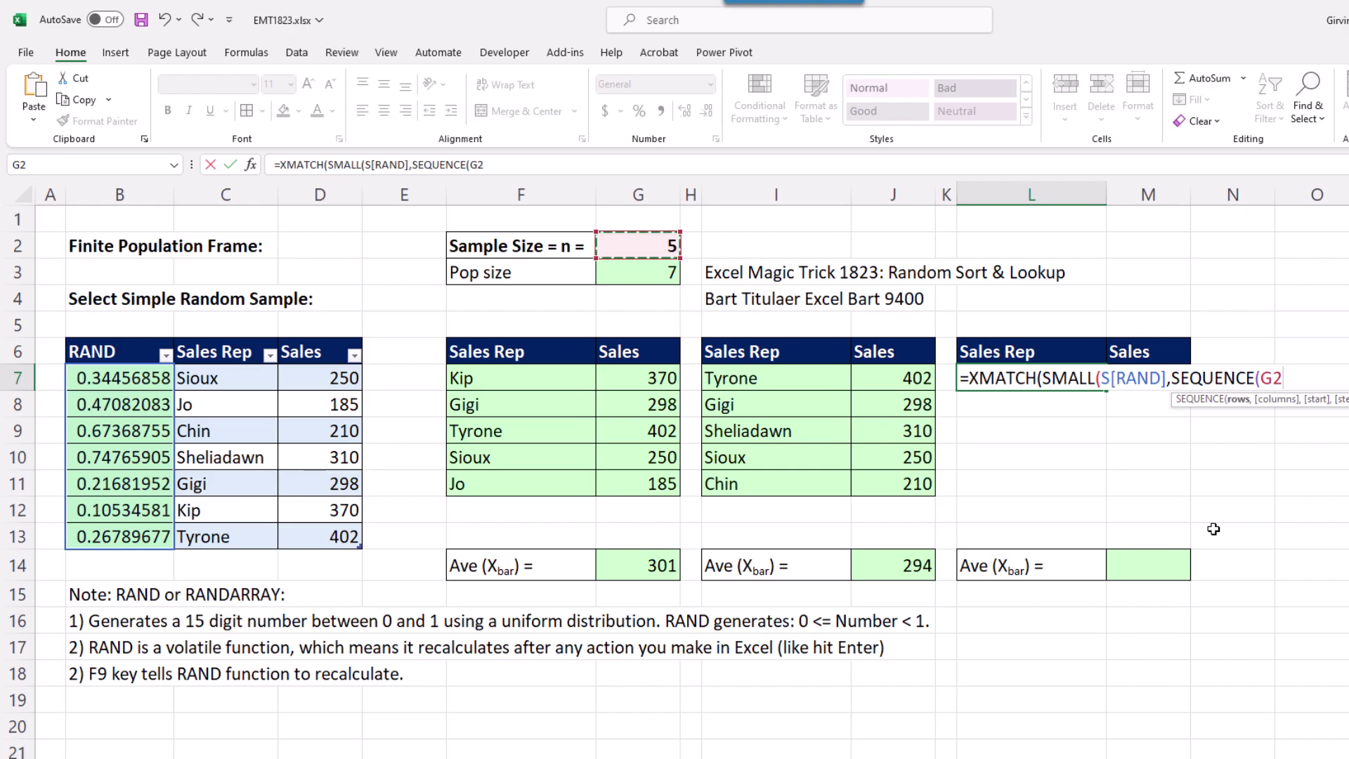
type(")")
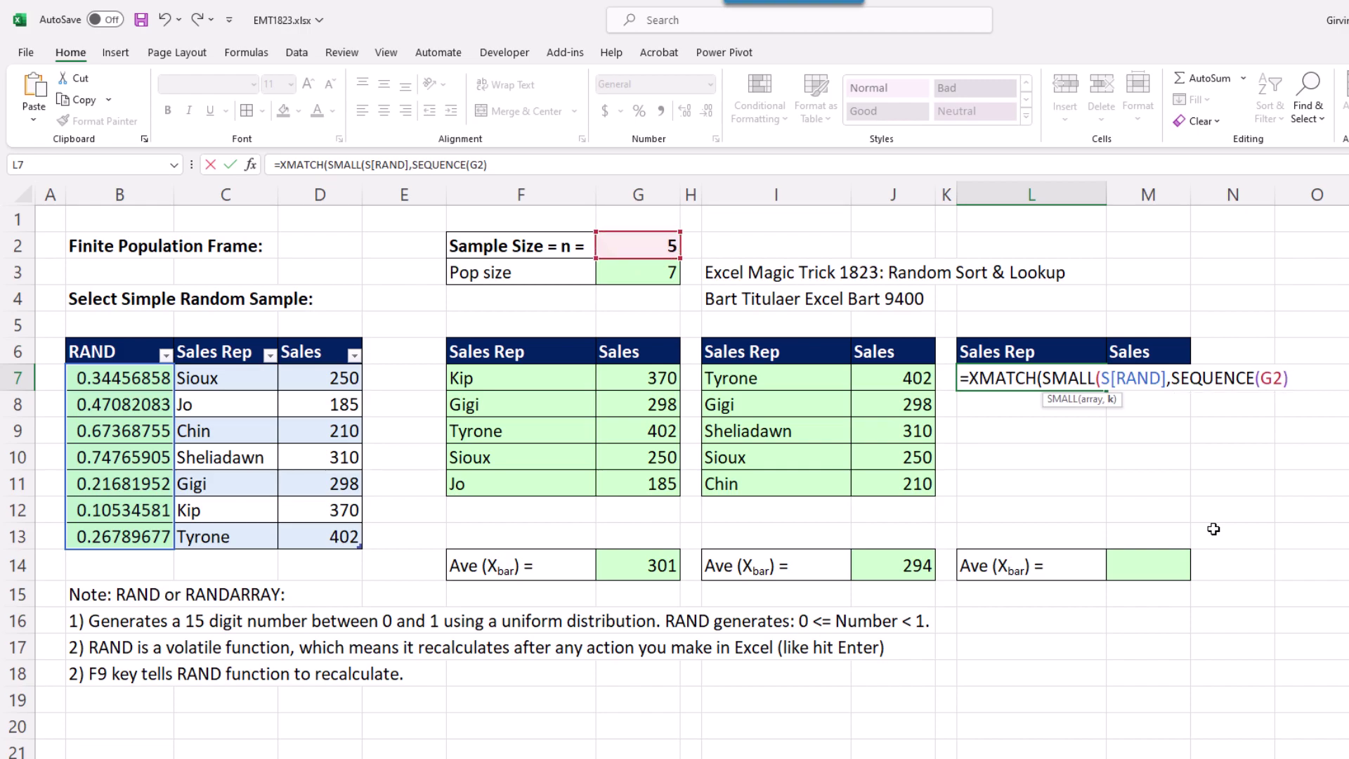
type(")")
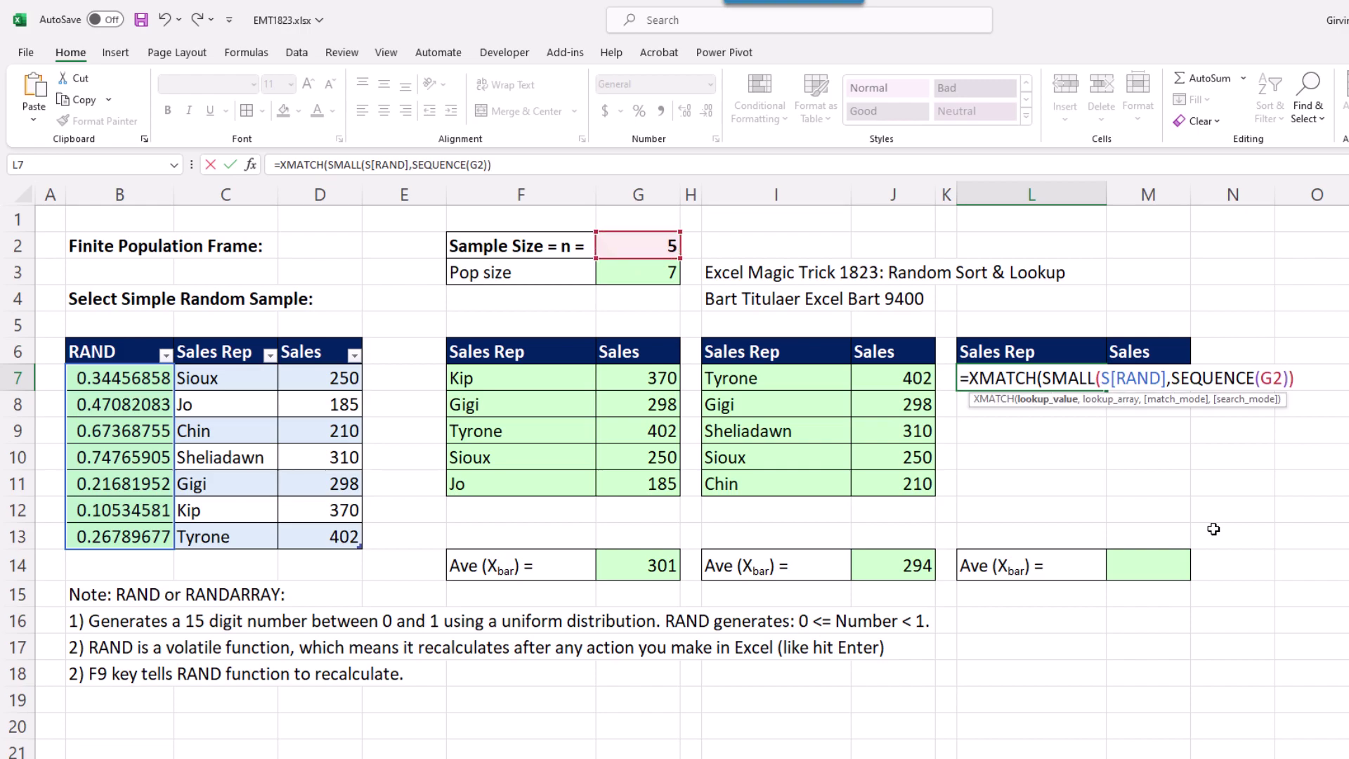
type(",")
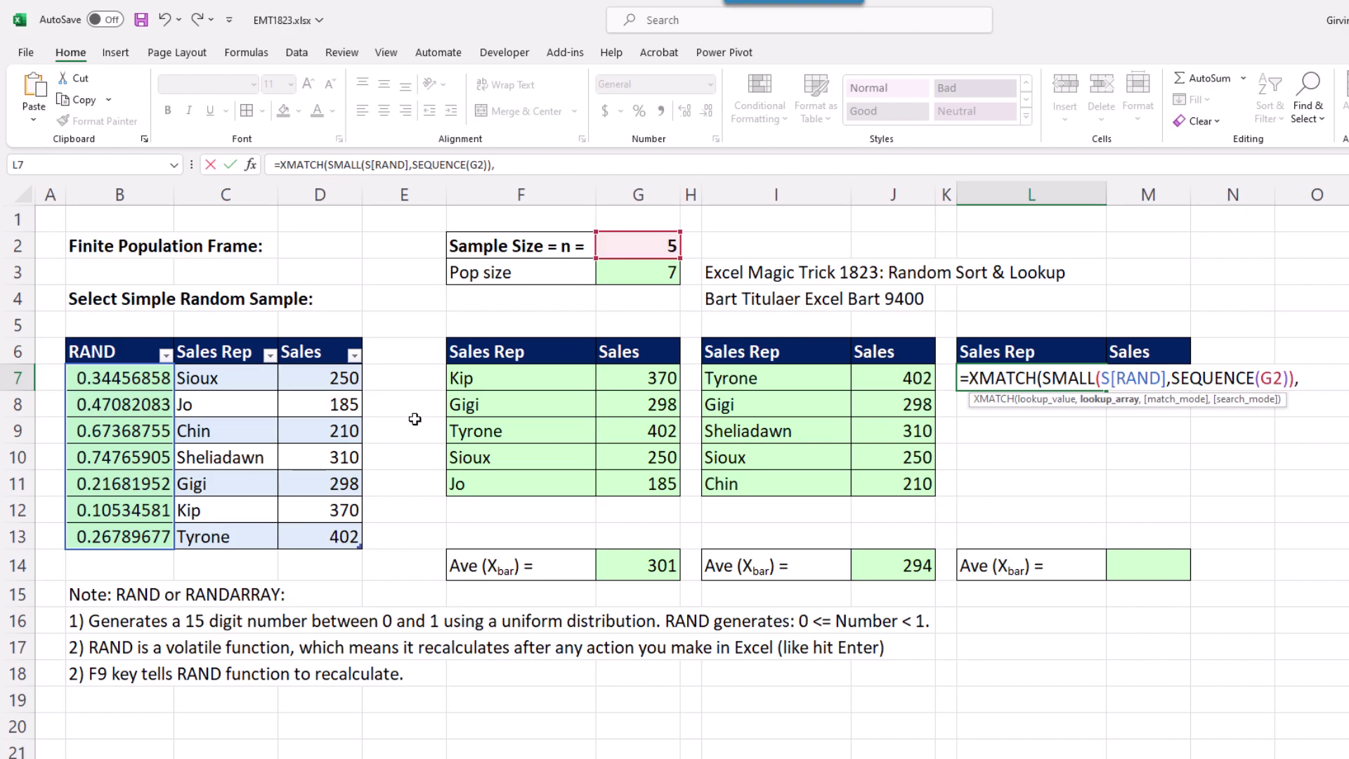
left_click(118, 340)
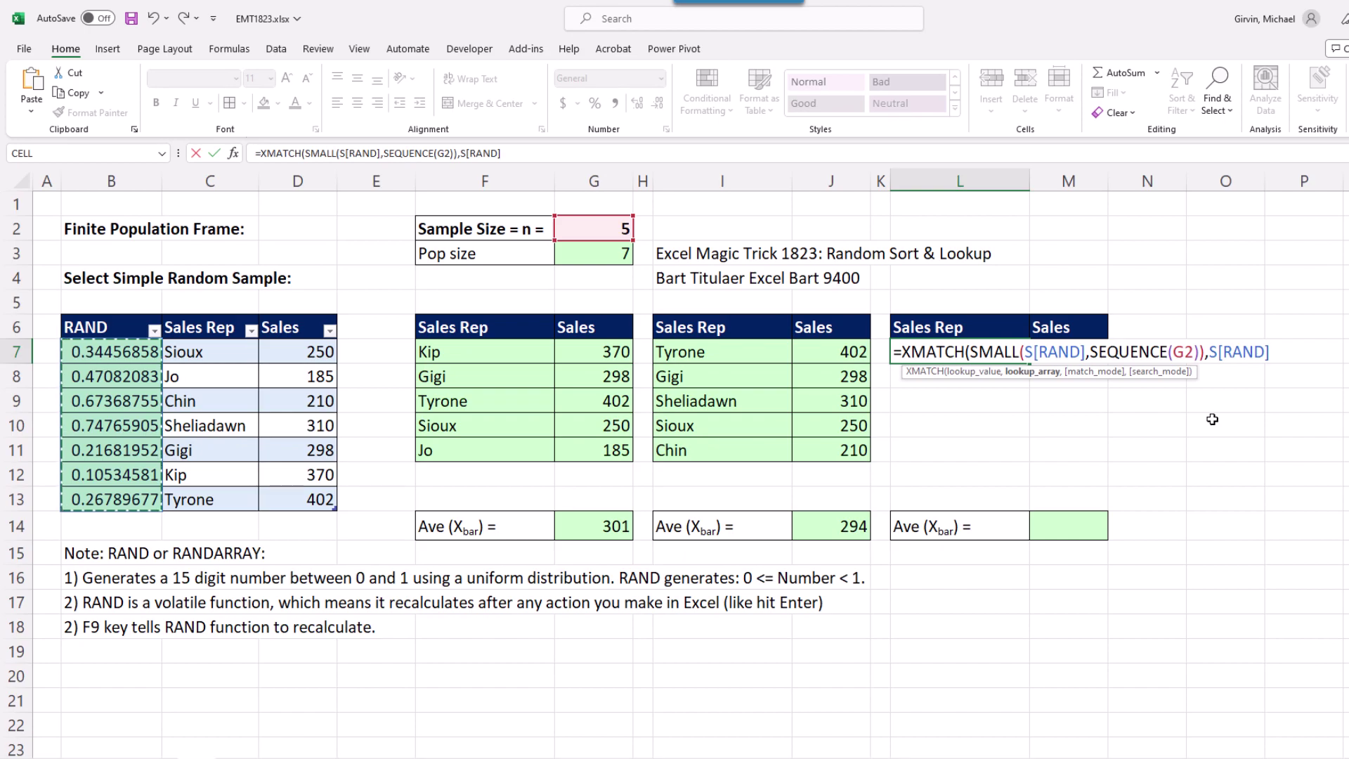
type(")")
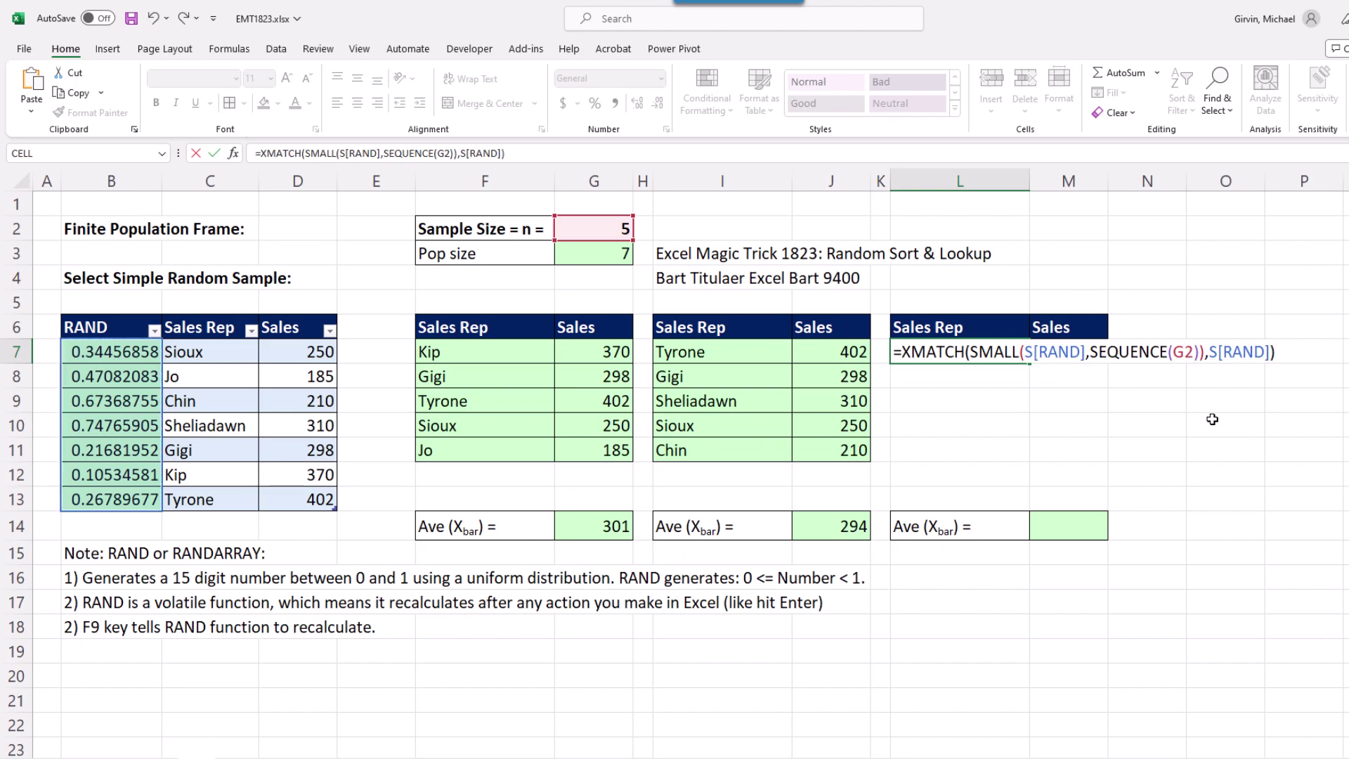
key("ctrl+Return")
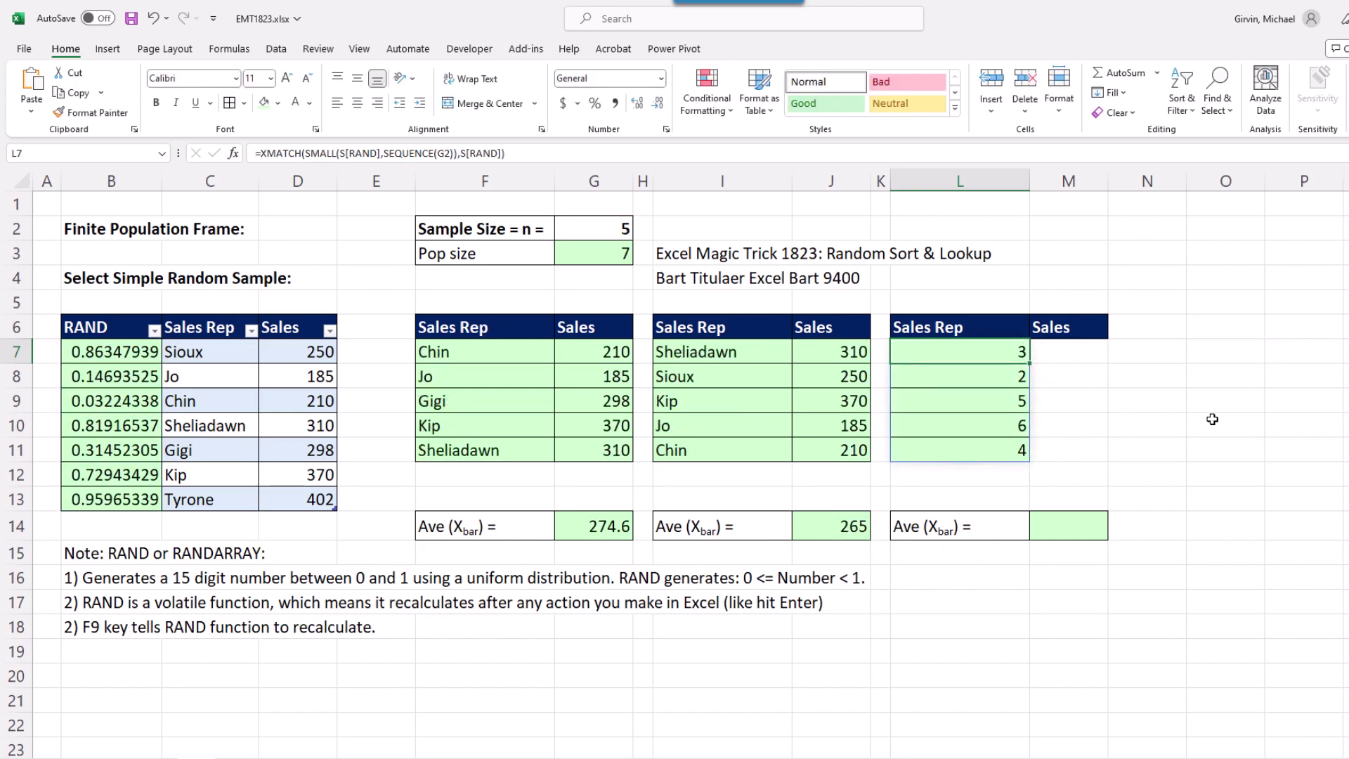
Step: Wrap the L7 formula in INDEX(S[[Sales Rep]:[Sales]],…,{1,2}) to spill five reps with sales
key("F2")
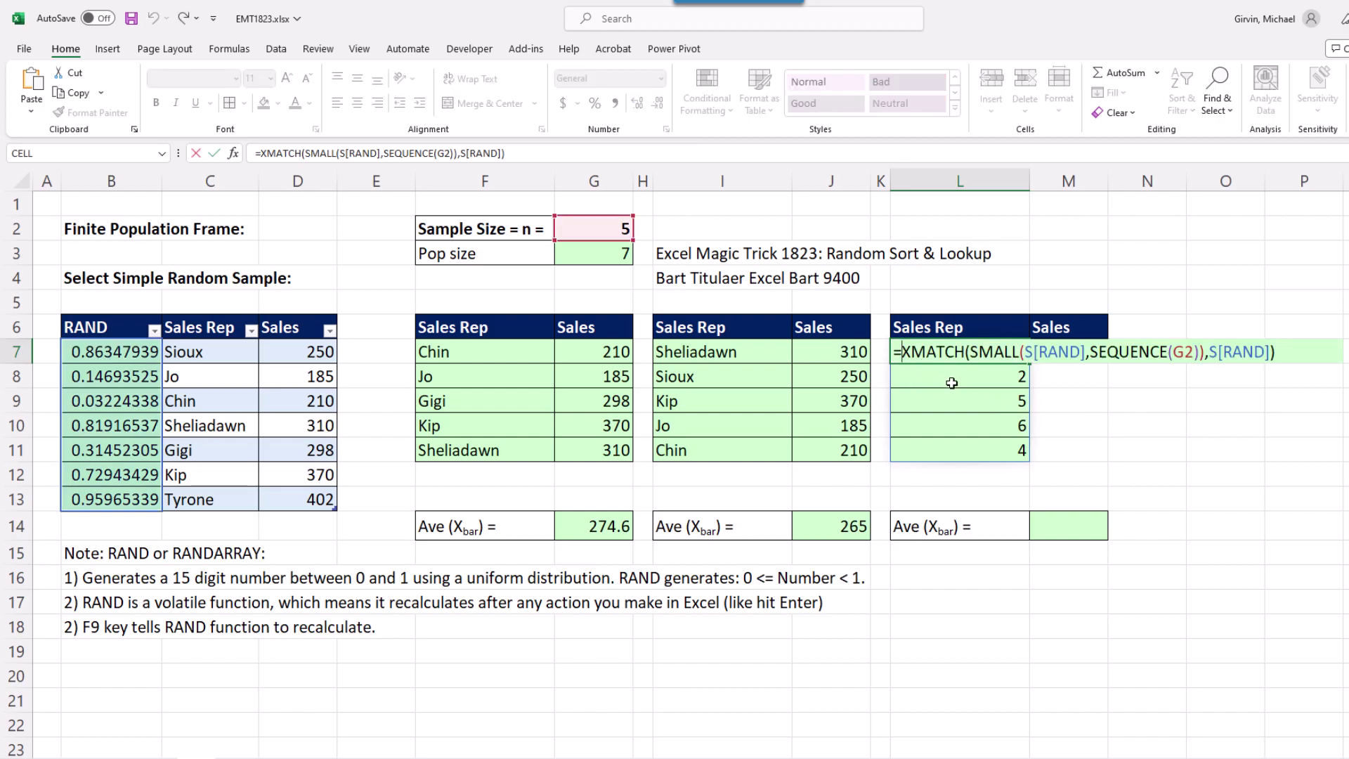
type("INDEX(")
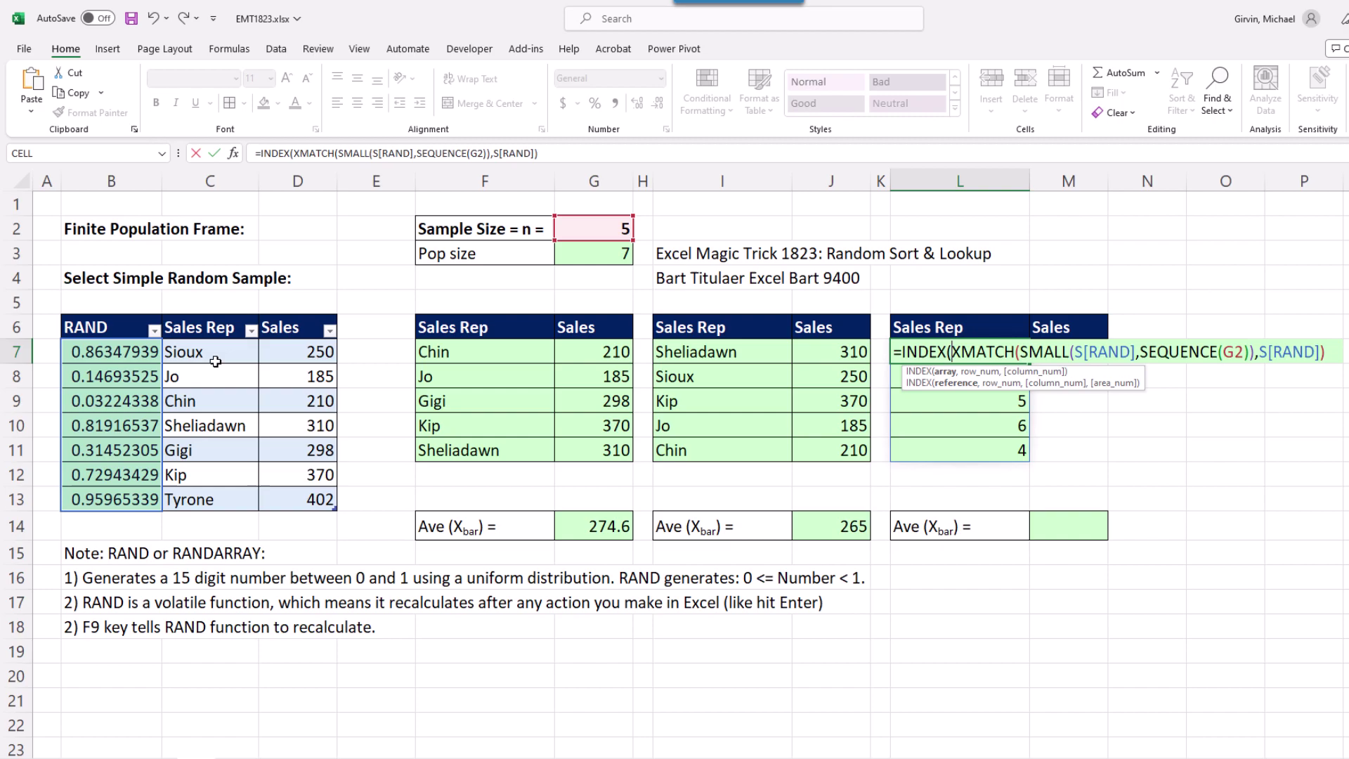
left_click_drag(204, 350, 289, 497)
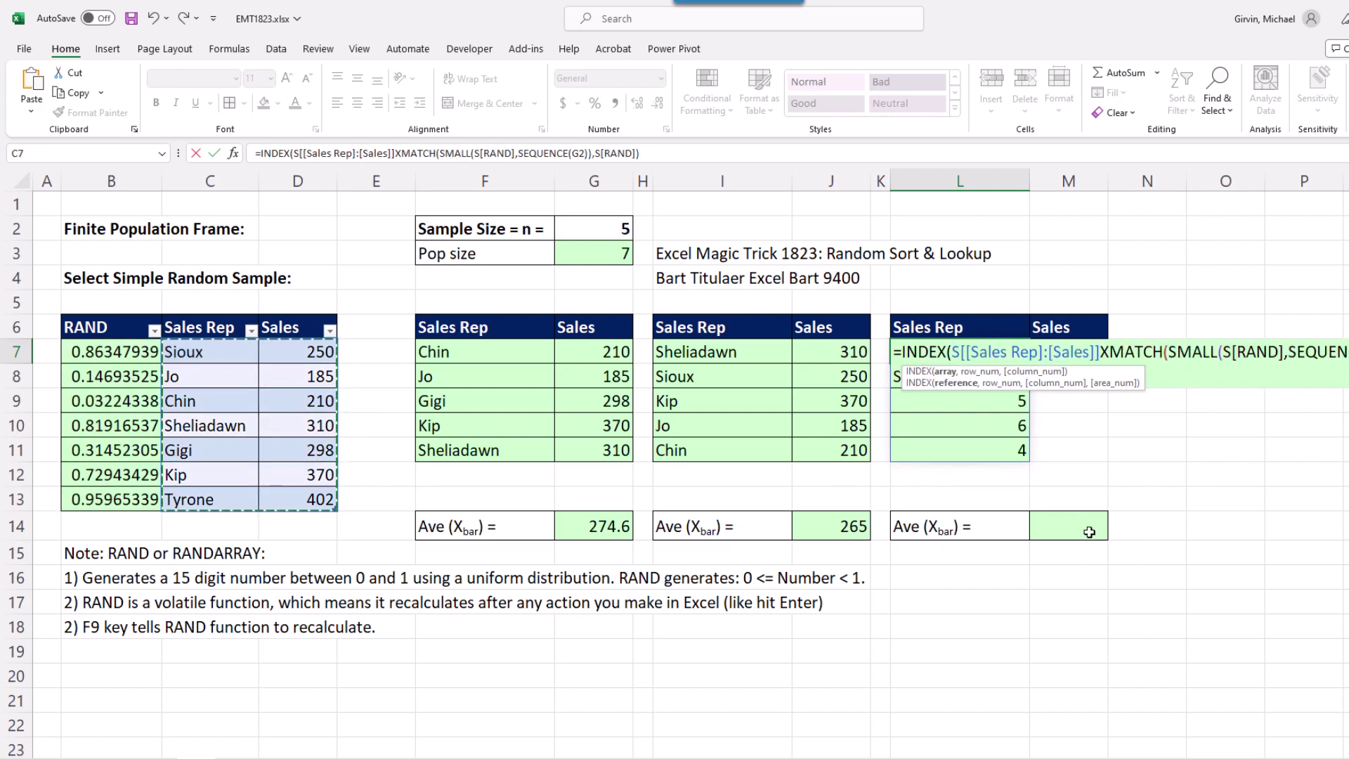
type(",")
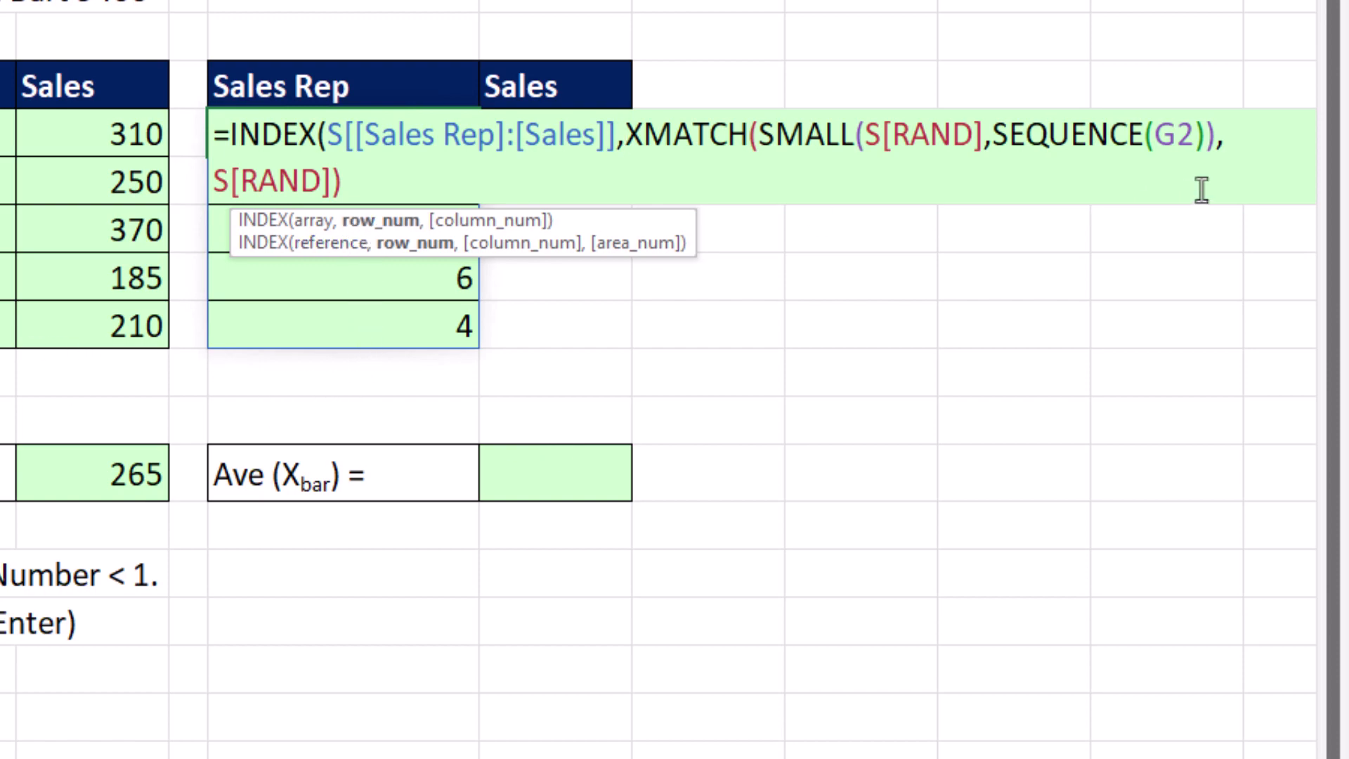
left_click(388, 186)
type(",{")
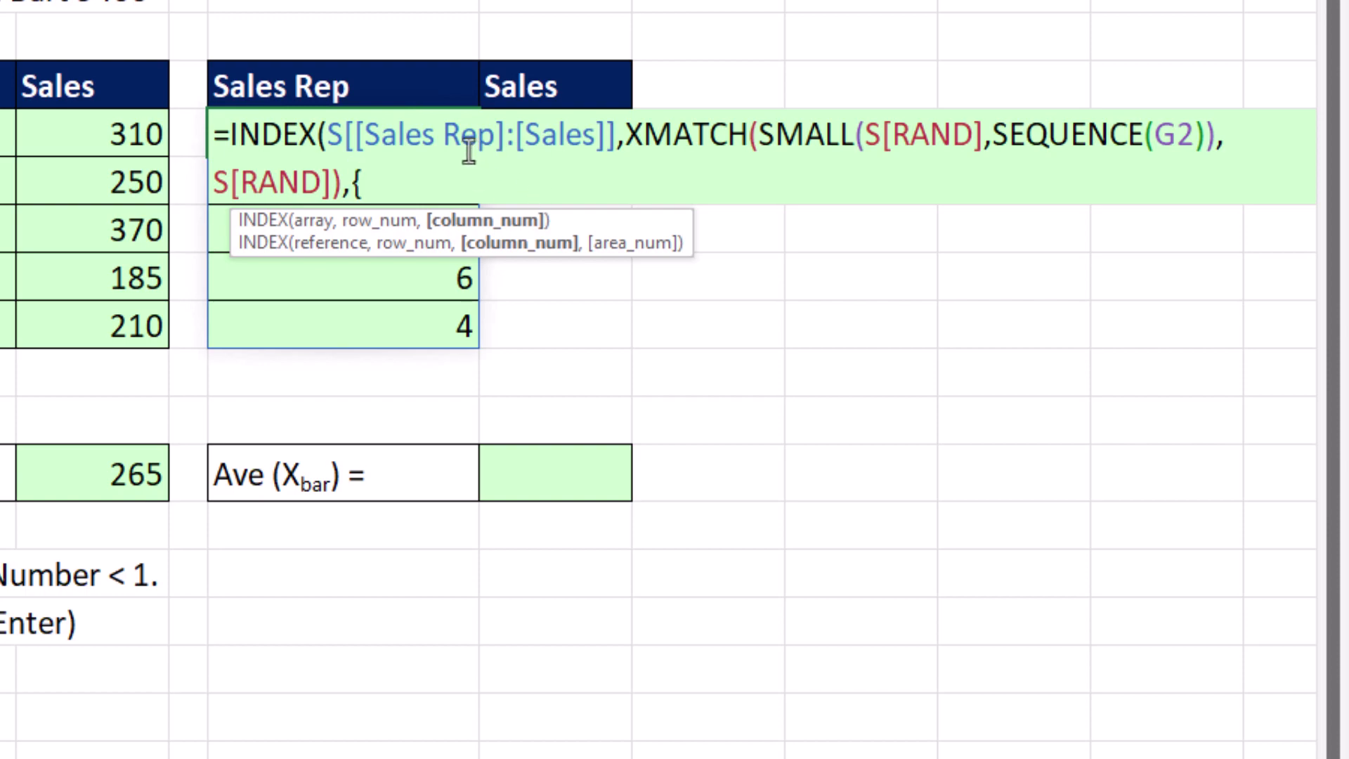
type("1,")
type("2})")
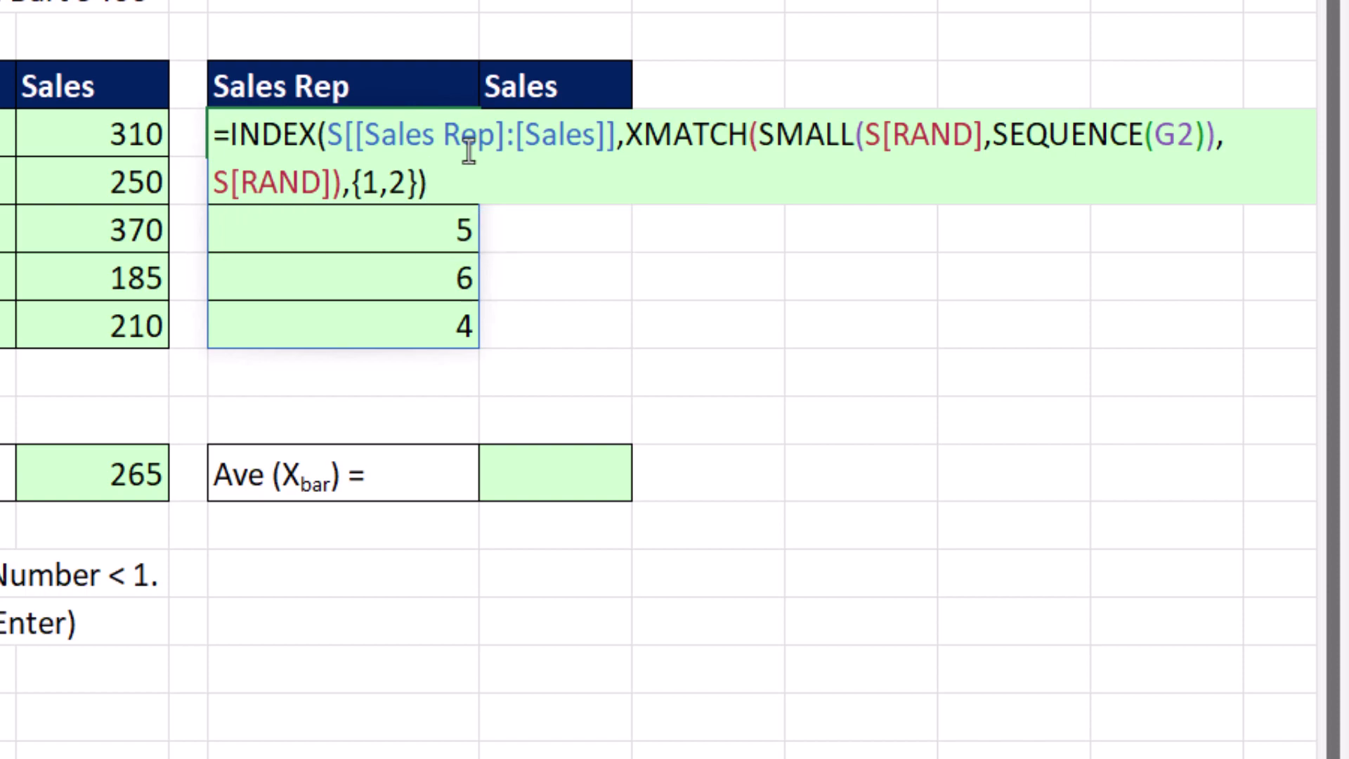
key("ctrl+Return")
Step: Enter =AVERAGE(M7:M11) in M14 as the third sample's mean sales
type("=aver")
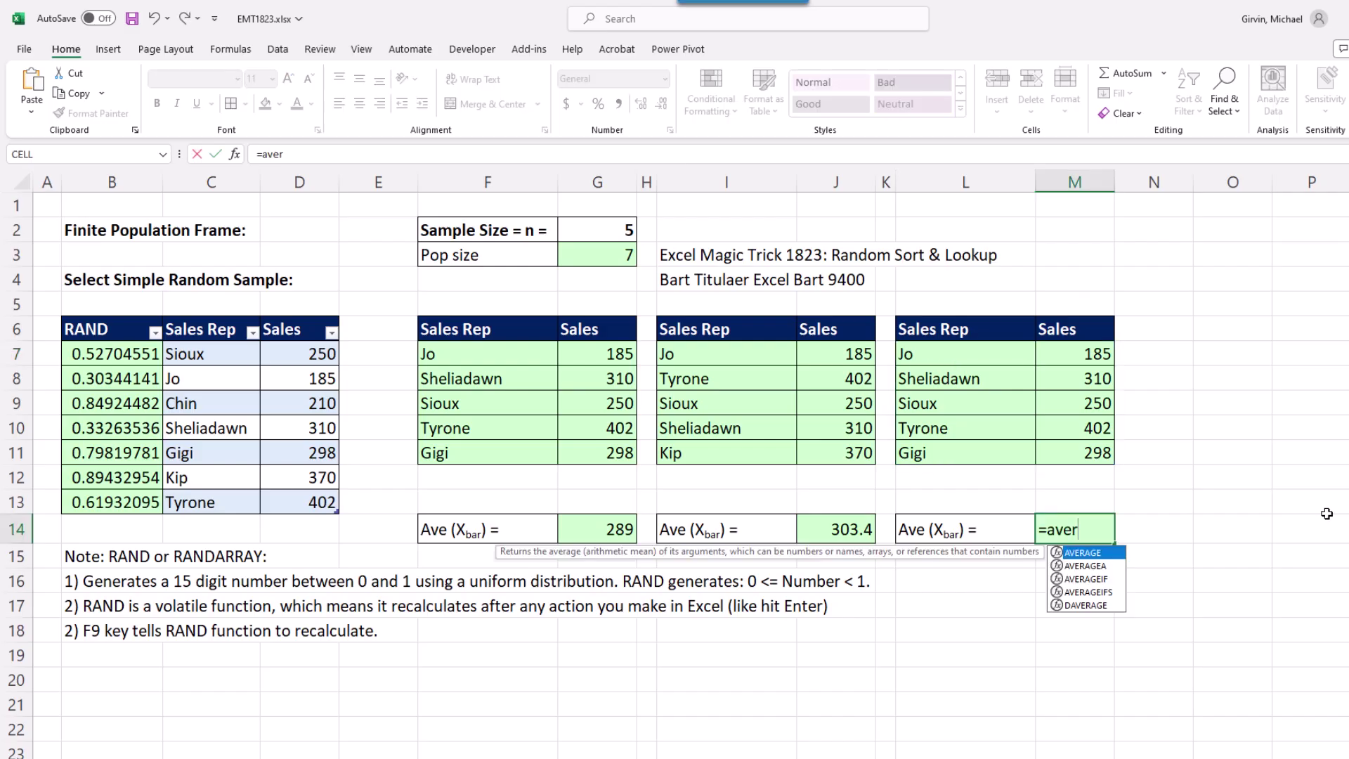
key("Tab")
left_click_drag(543, 151, 573, 290)
left_click_drag(1085, 435, 1088, 455)
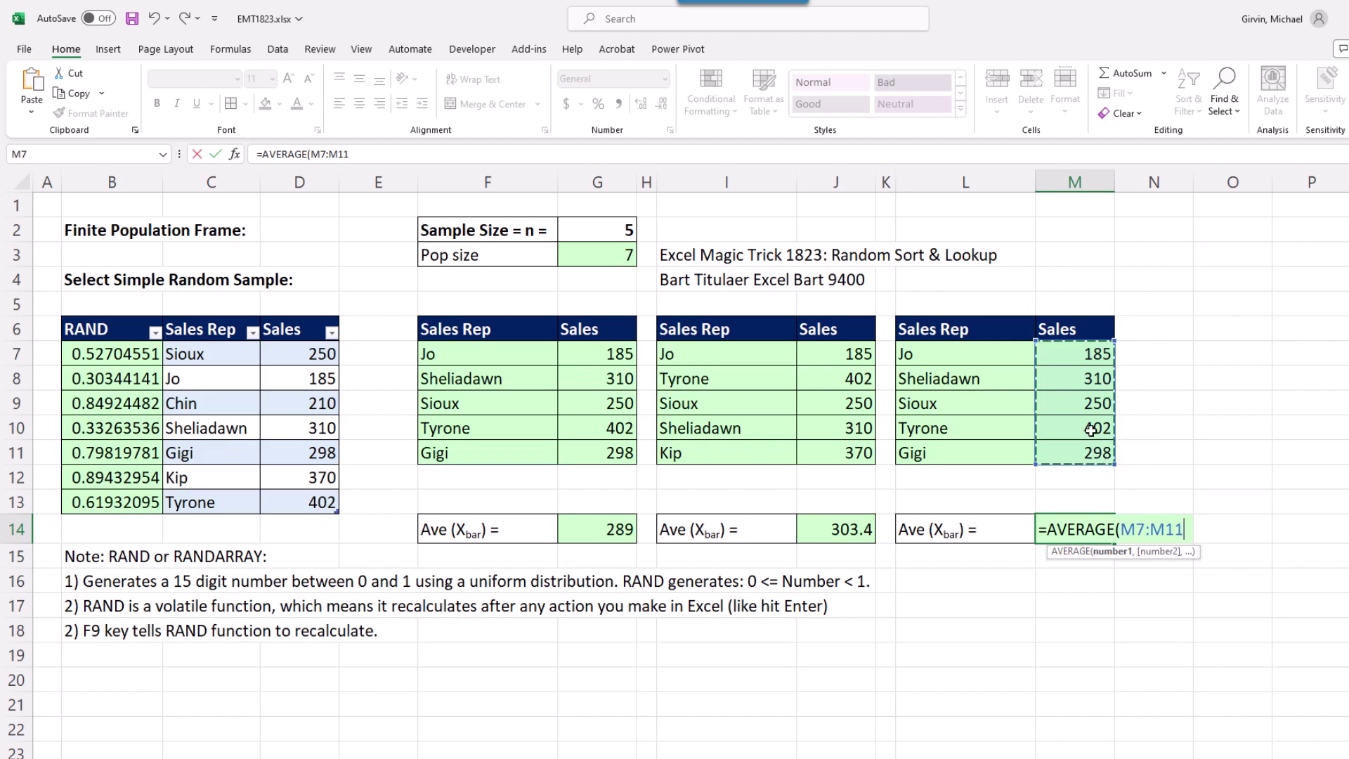
key("ctrl+Return")
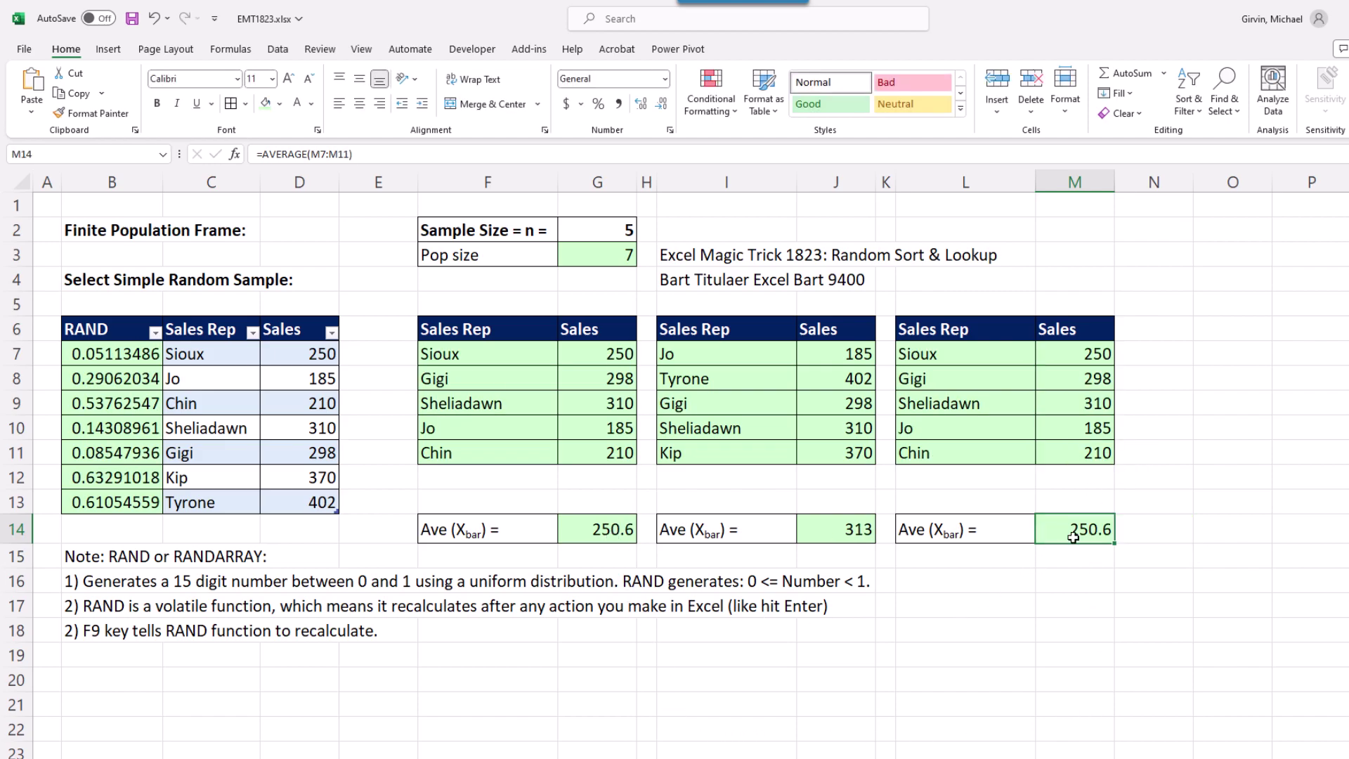
Step: Redraw the random samples several times with F9, then inspect the TAKE/SORTBY formula in I7
key("F9")
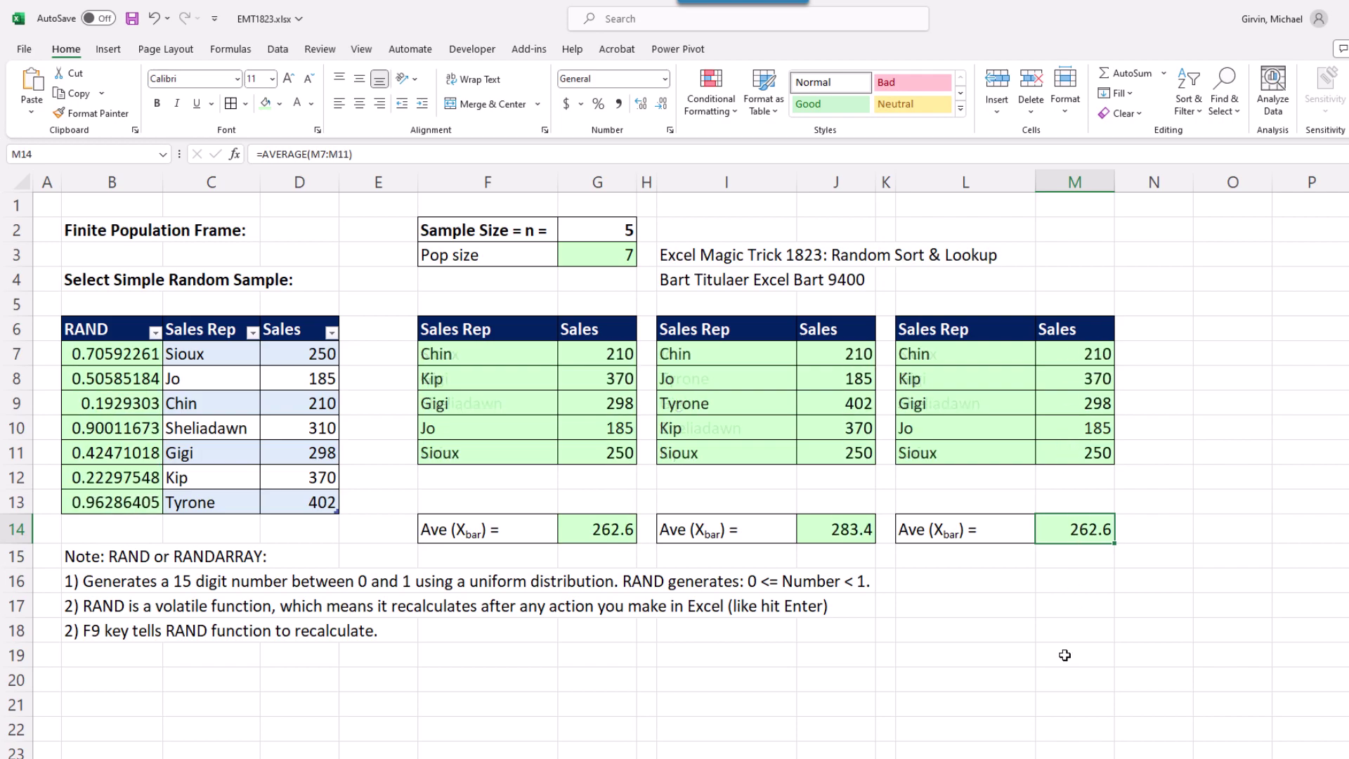
key("F9")
key("F9")
key("F9")
key("F9")
key("F9")
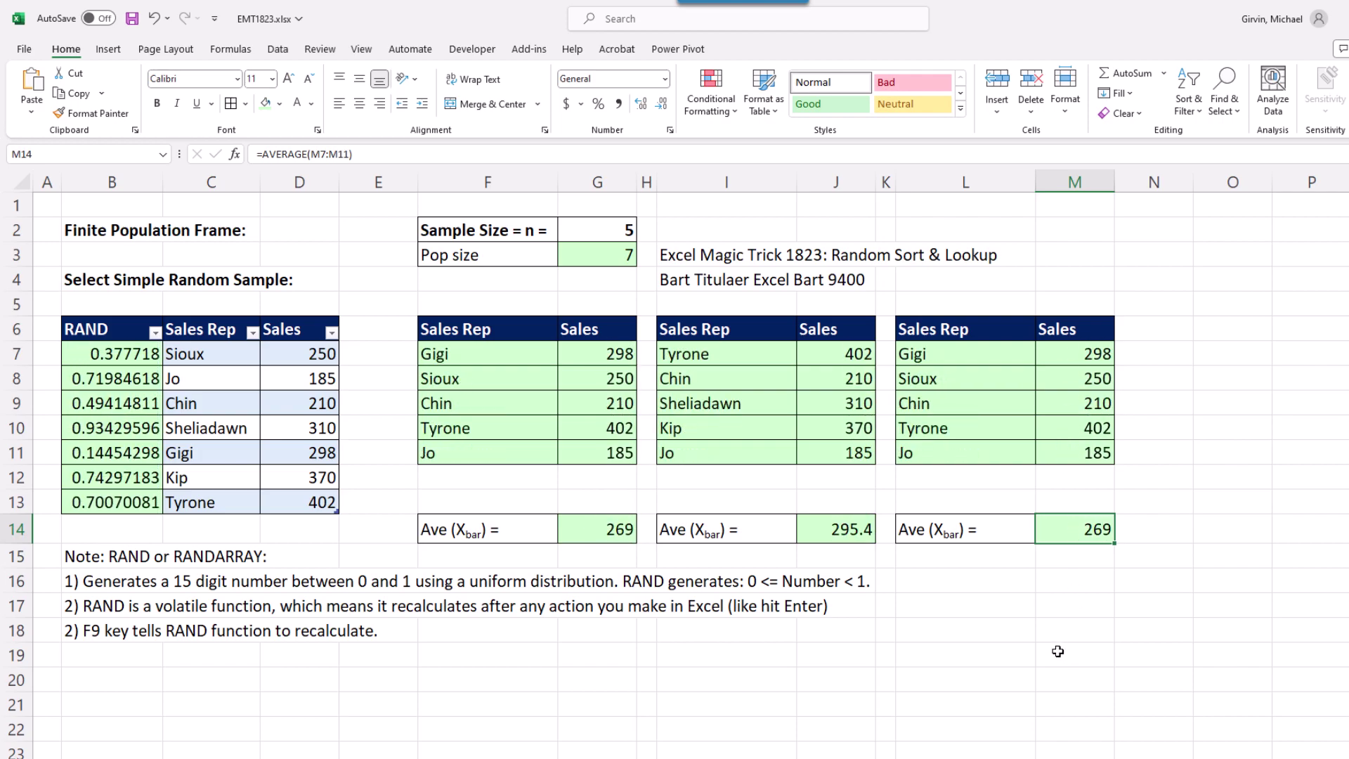
key("F9")
key("F9")
key("F9")
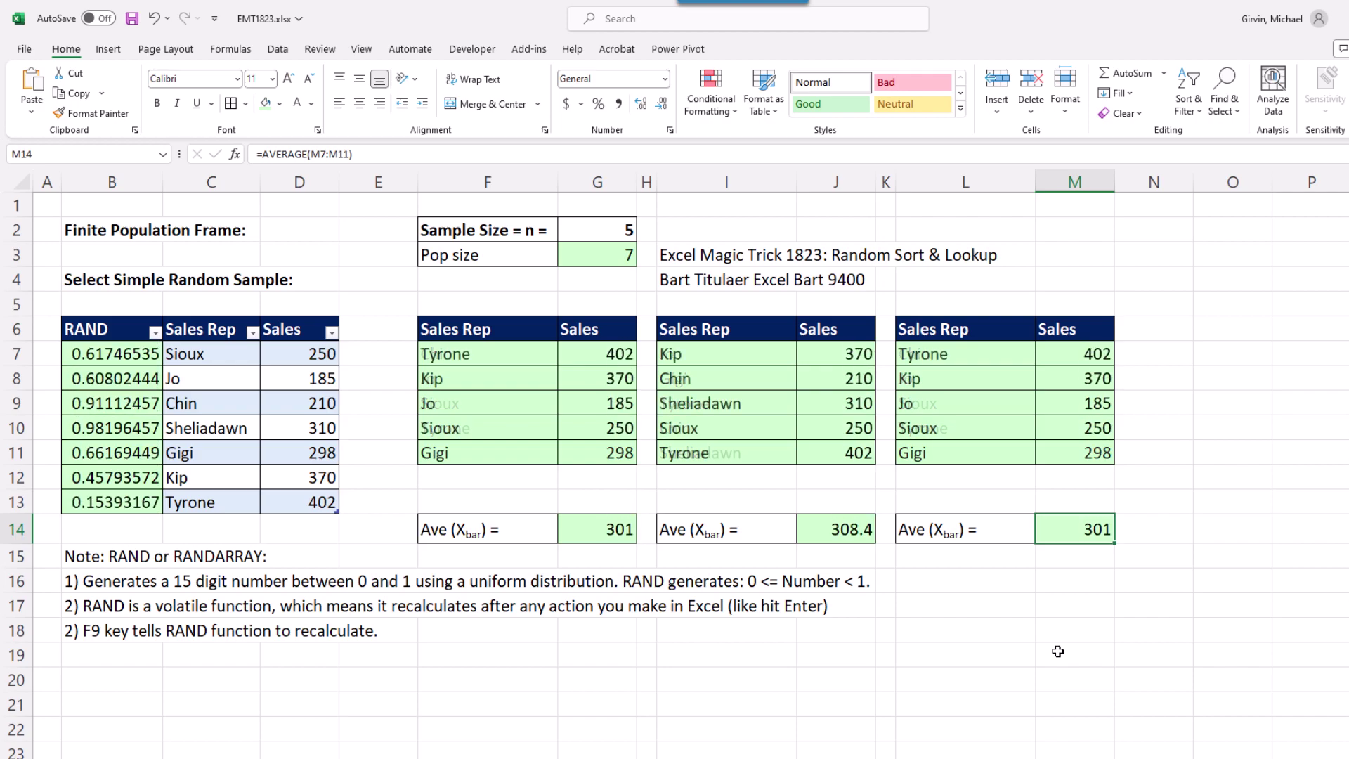
key("F9")
key("F9")
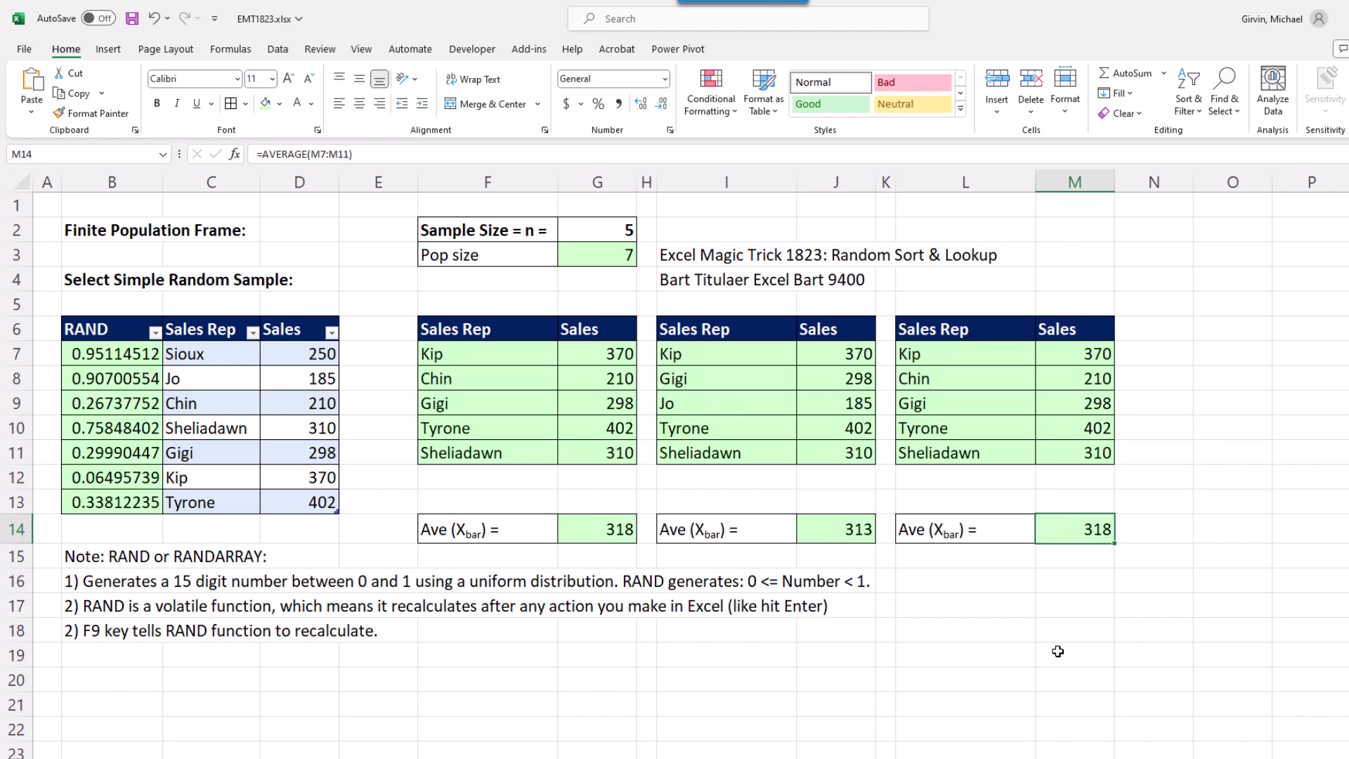
key("F9")
key("F9")
key("F9")
key("F9")
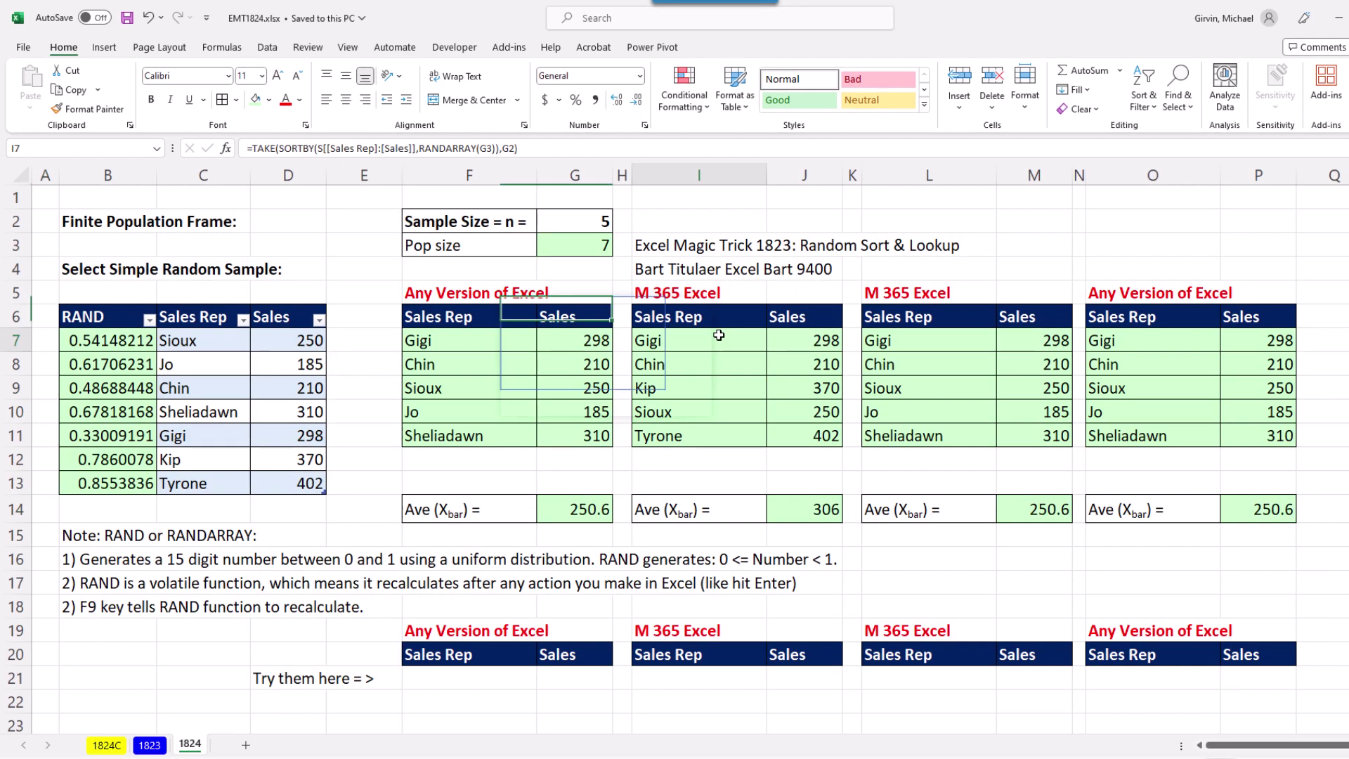
double_click(720, 340)
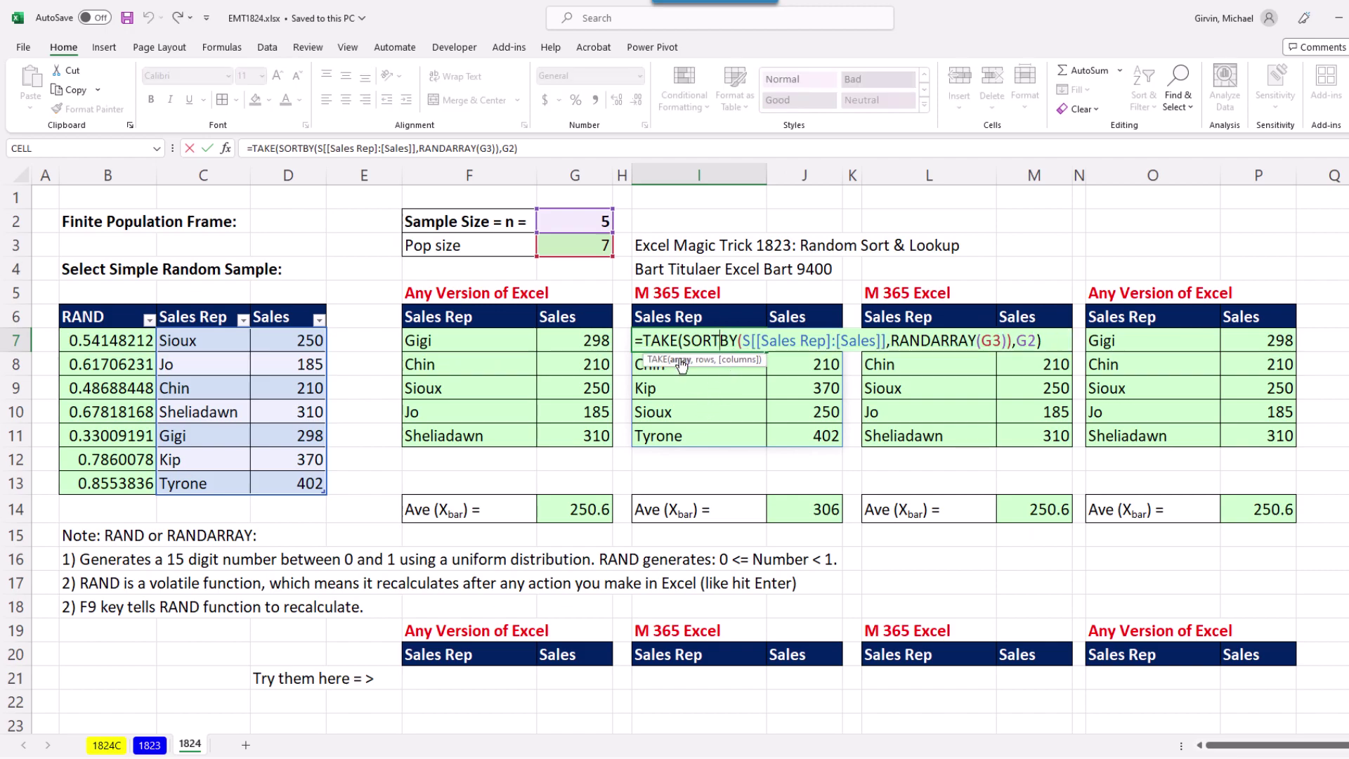
Step: Review the I7, F7, O7 and L7 formulas on the 1824 sheet without changing them
key("Escape")
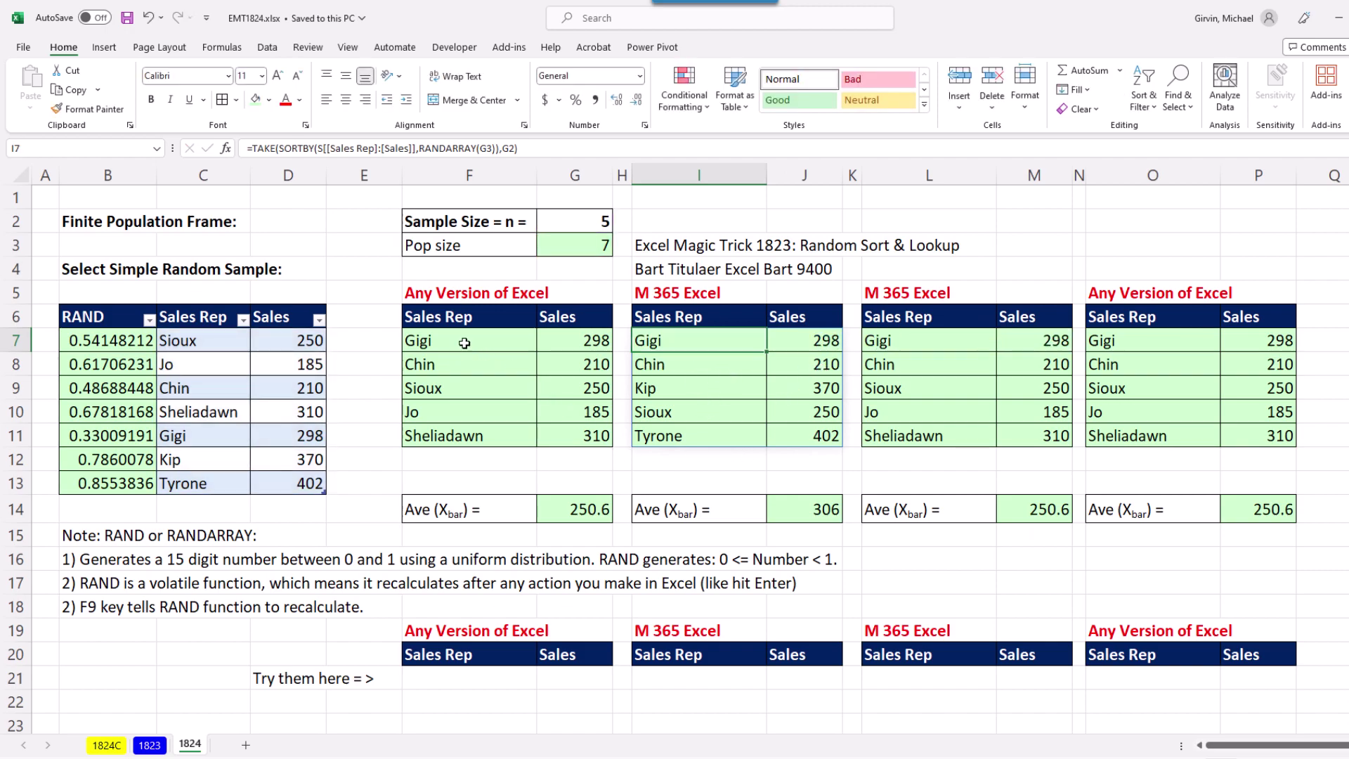
double_click(464, 343)
key("Escape")
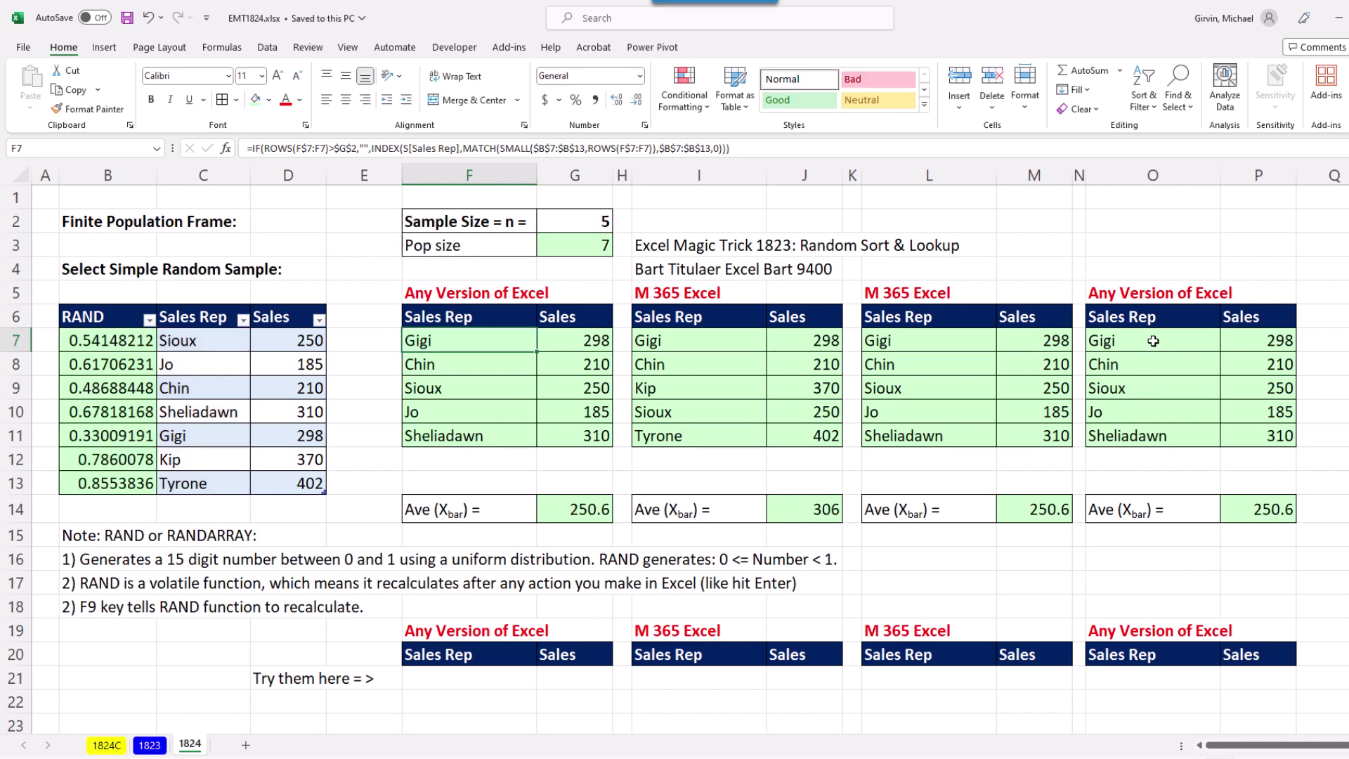
double_click(1153, 340)
key("Escape")
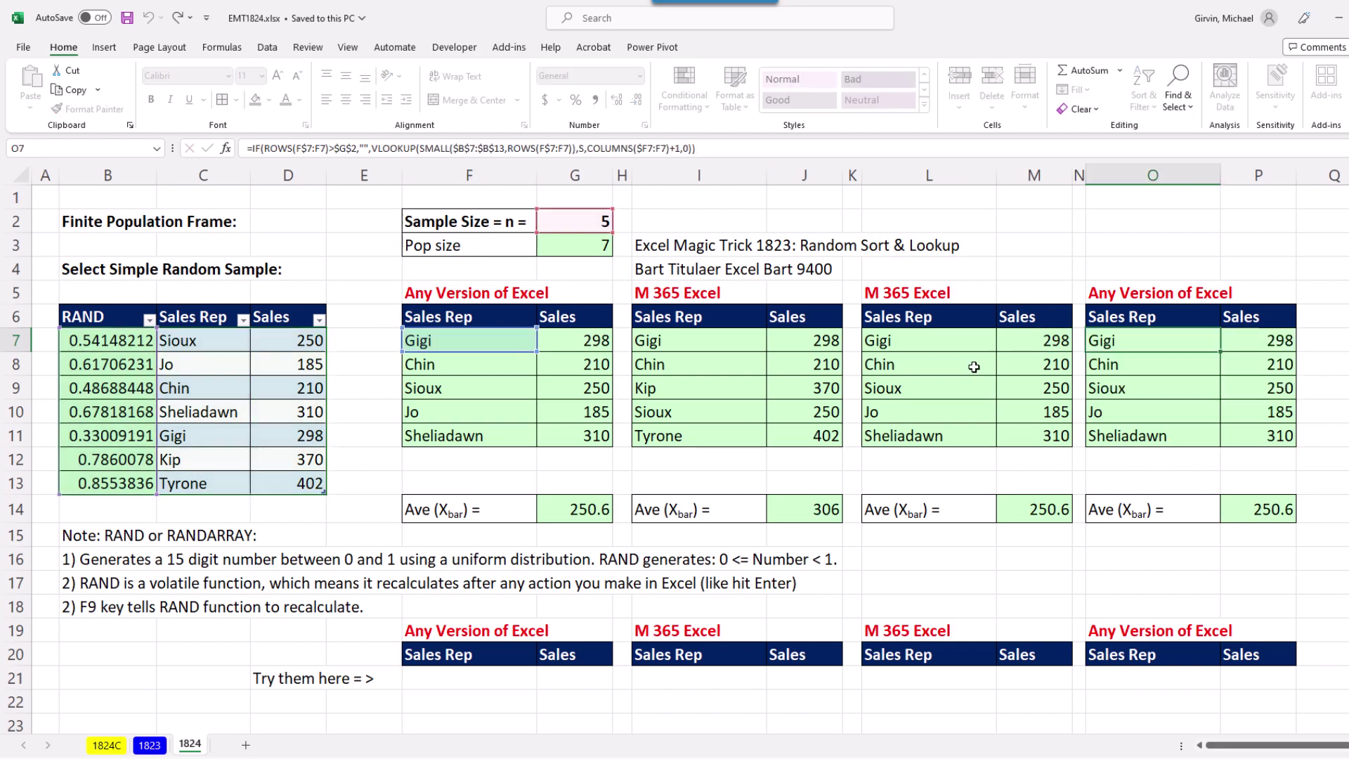
double_click(948, 340)
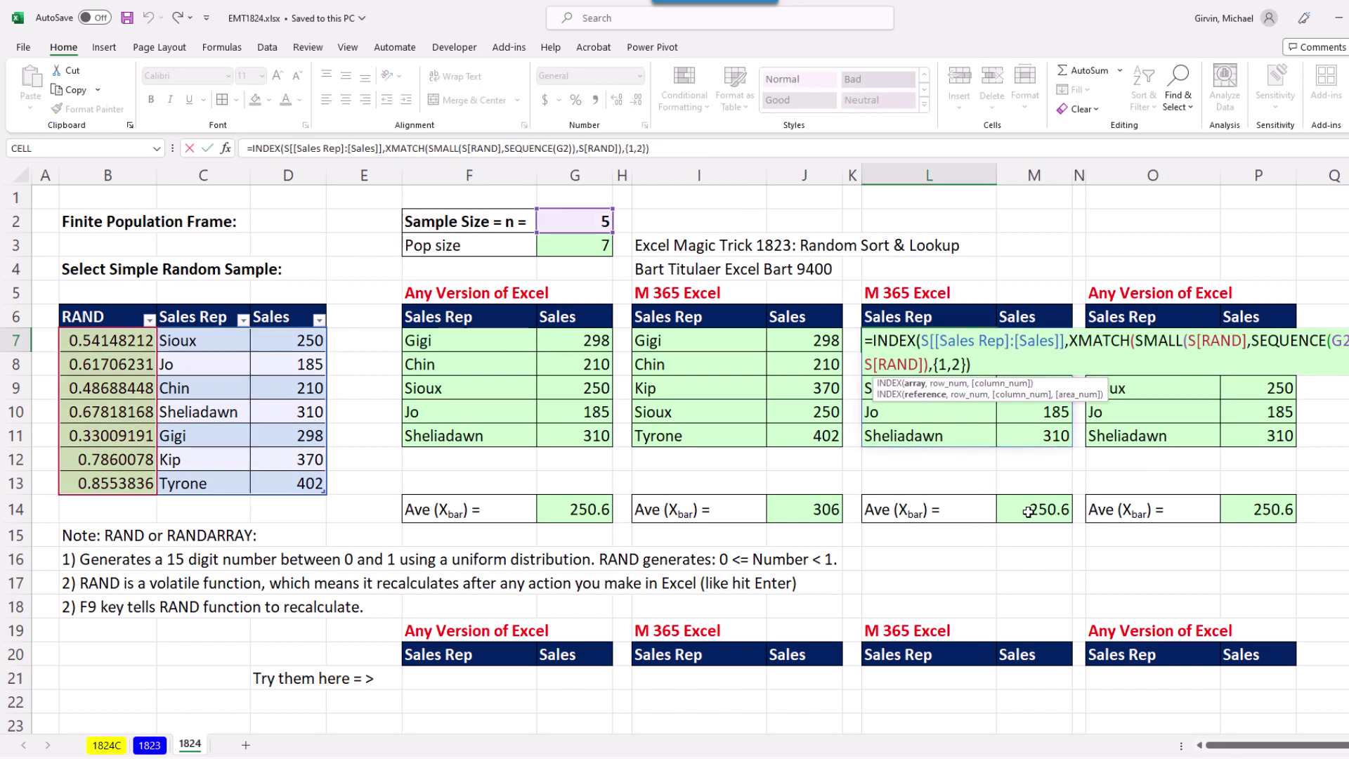